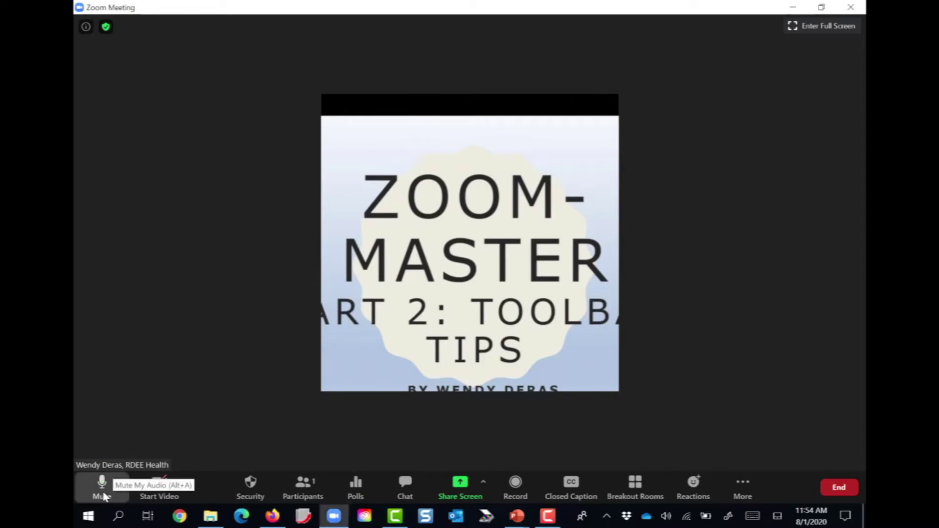
- Mute and unmute the microphone, and run the speaker and microphone test, confirming both the ringtone and the replay are heard
{"action": "left_click", "coordinate": [103, 496]}
{"action": "left_click", "coordinate": [103, 495]}
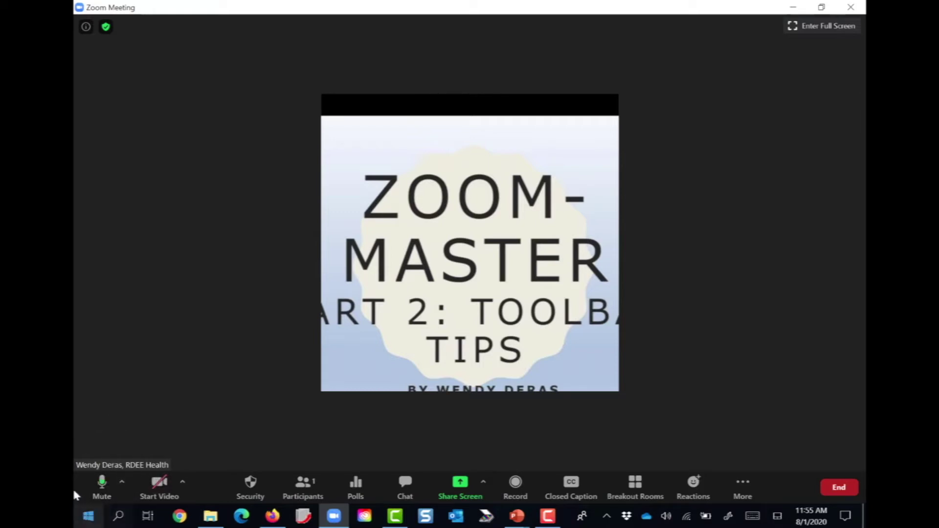
{"action": "left_click", "coordinate": [122, 482]}
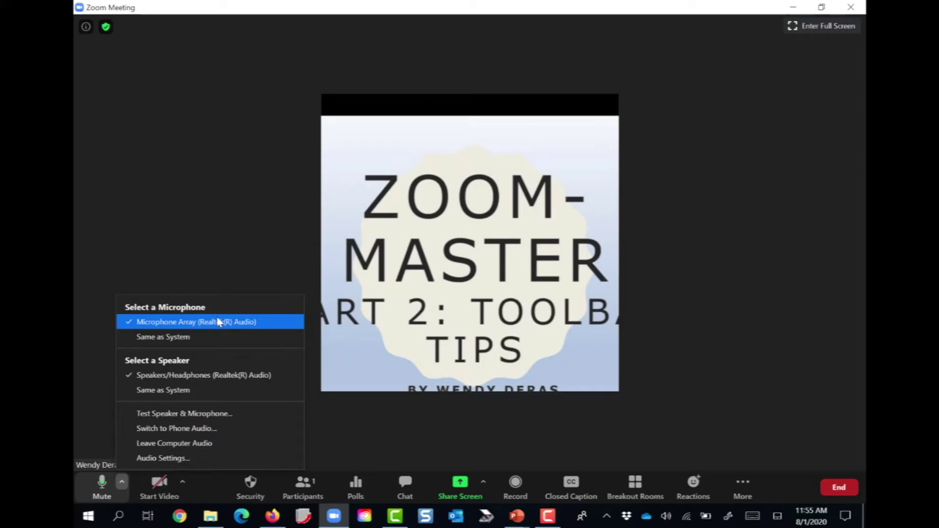
{"action": "left_click", "coordinate": [210, 419]}
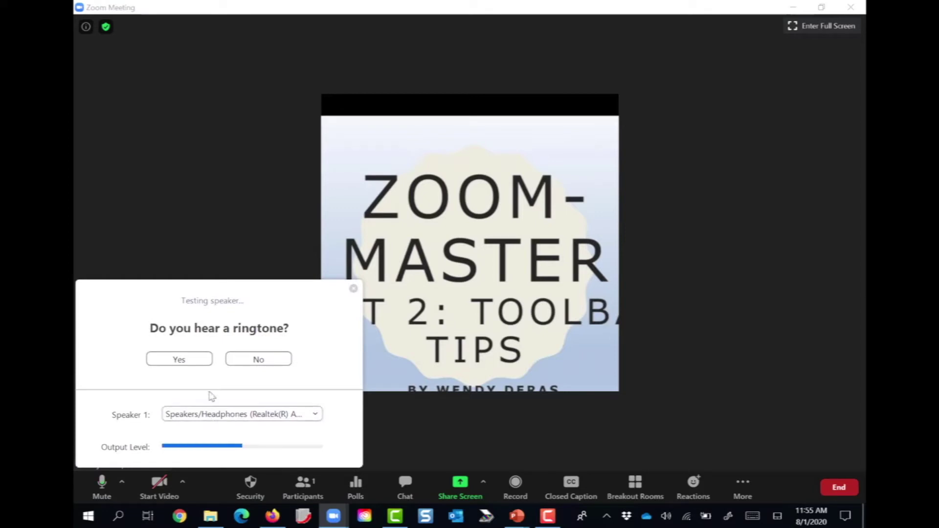
{"action": "left_click", "coordinate": [197, 364]}
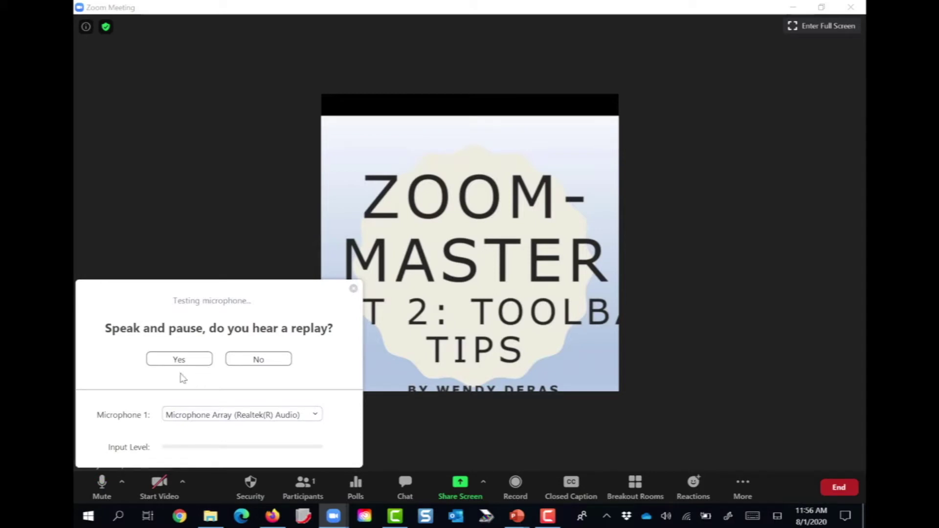
{"action": "left_click", "coordinate": [187, 364]}
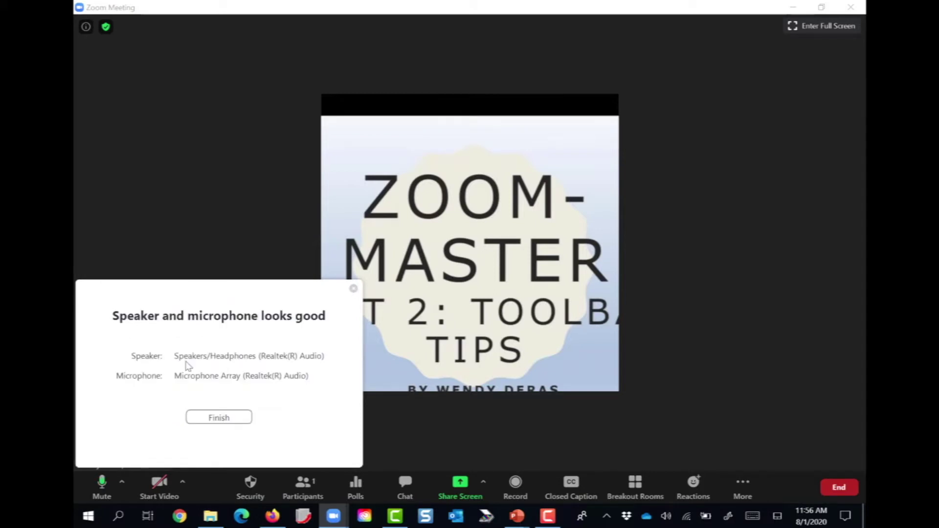
{"action": "left_click", "coordinate": [223, 419]}
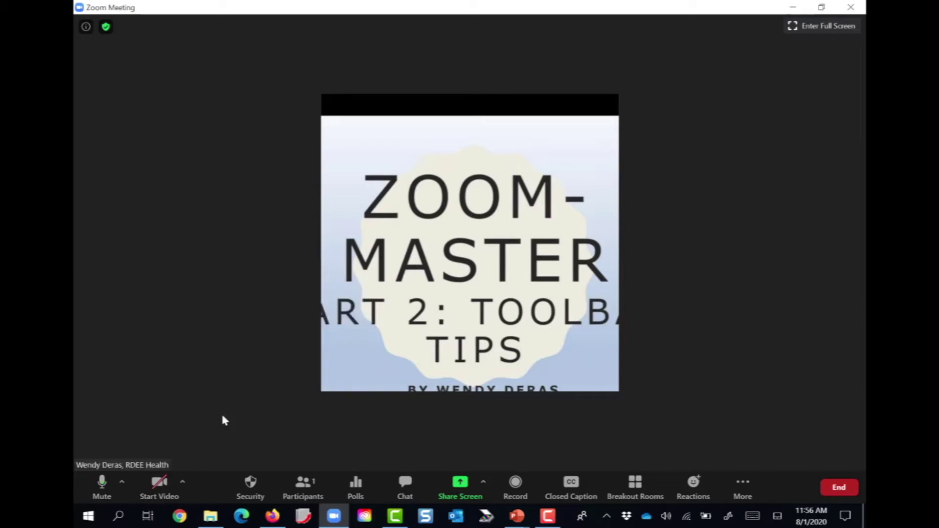
- Open the meeting's audio settings and try muting, temporarily unmuting and fully unmuting the microphone
{"action": "left_click", "coordinate": [122, 483]}
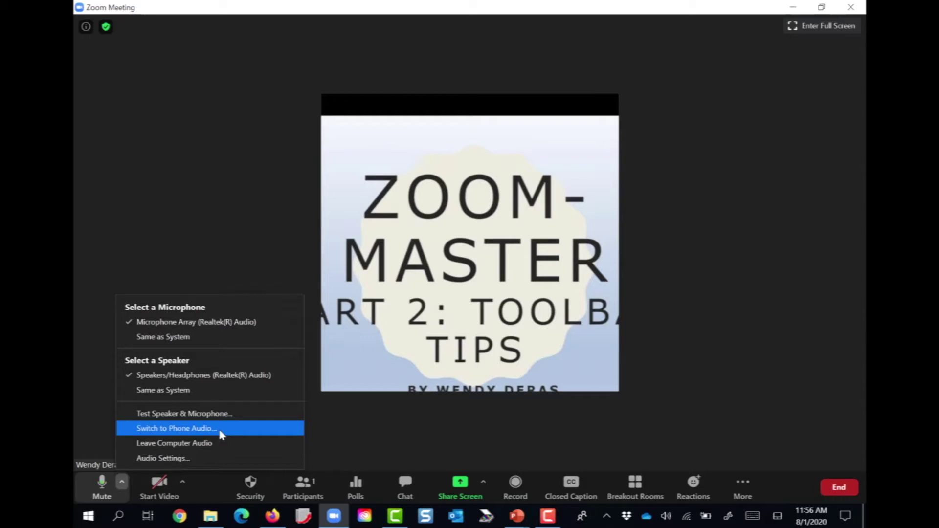
{"action": "left_click", "coordinate": [190, 457]}
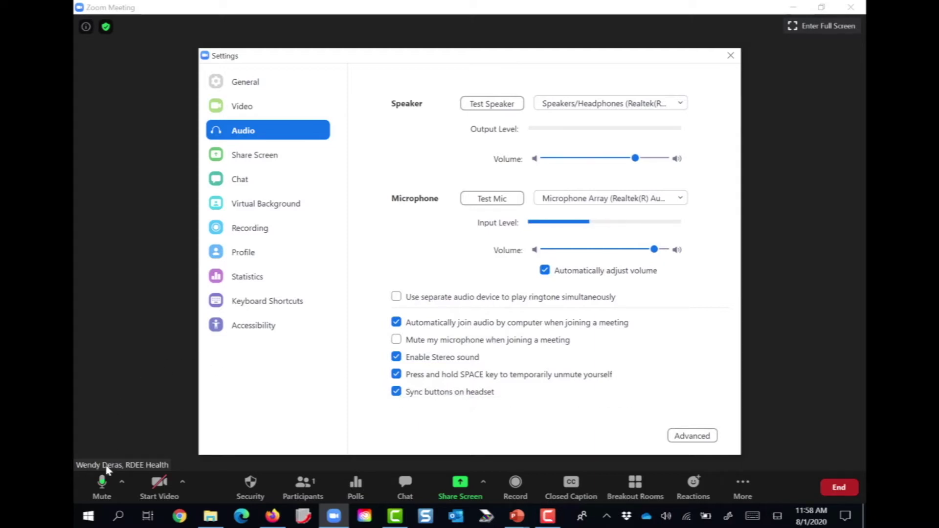
{"action": "left_click", "coordinate": [102, 484]}
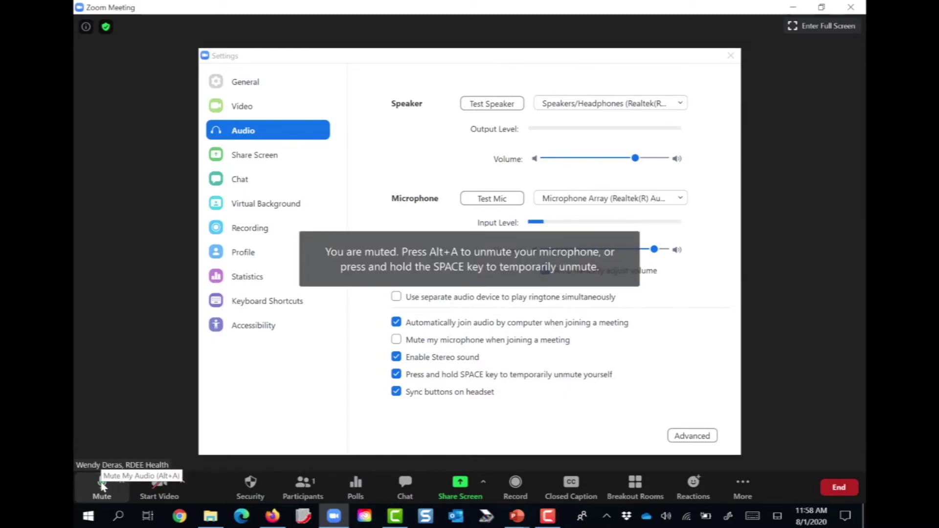
{"action": "left_click", "coordinate": [101, 484]}
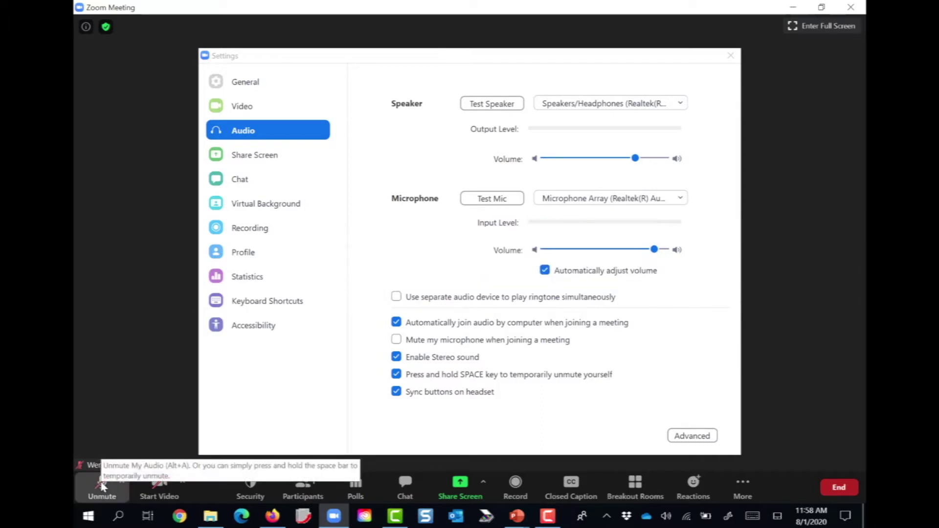
{"action": "left_click", "coordinate": [102, 484]}
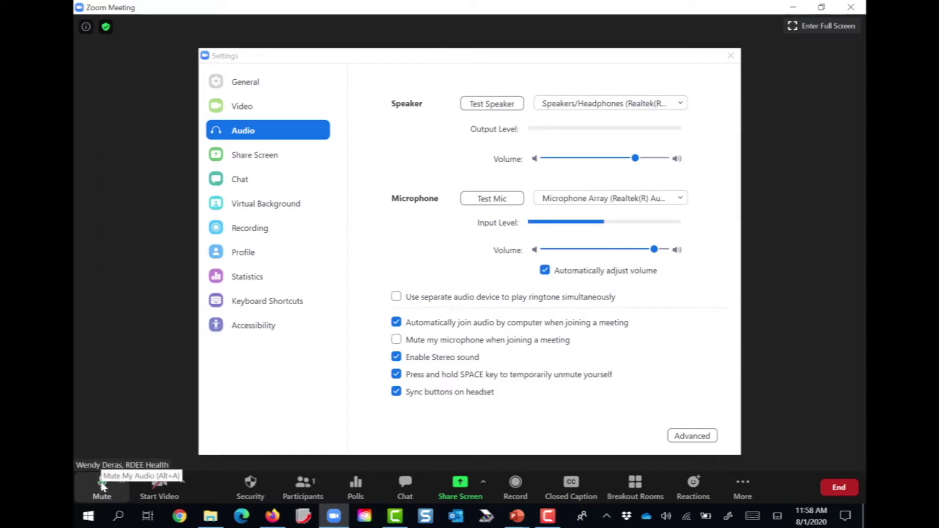
{"action": "left_click", "coordinate": [102, 484]}
{"action": "key", "text": "space"}
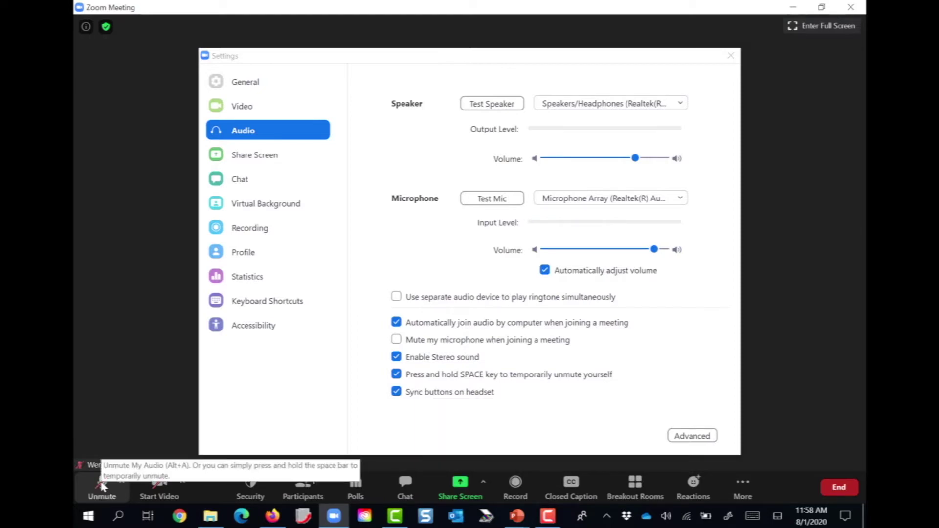
{"action": "key", "text": "space"}
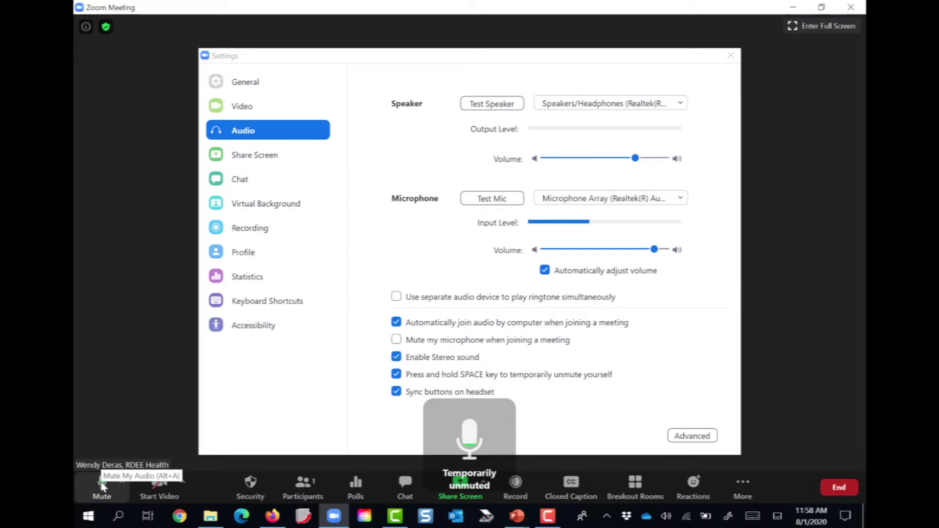
{"action": "key", "text": "space"}
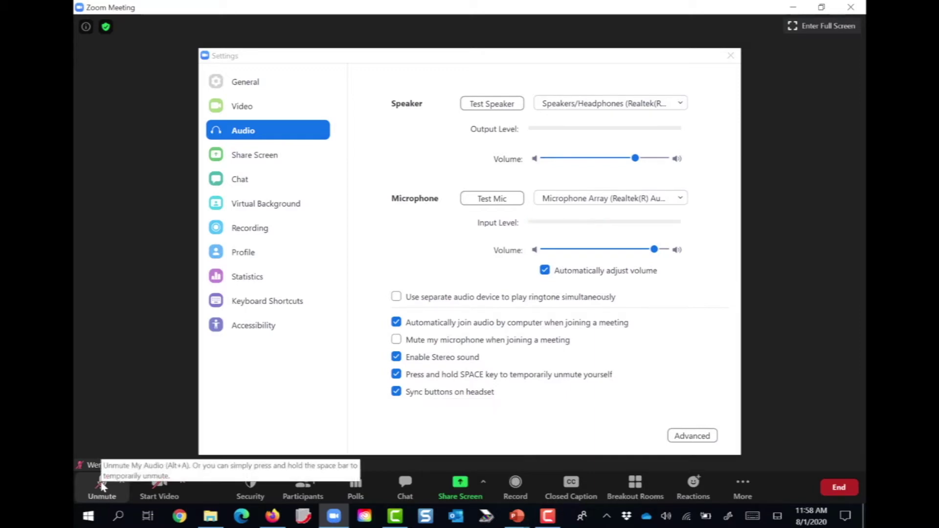
{"action": "left_click", "coordinate": [101, 486]}
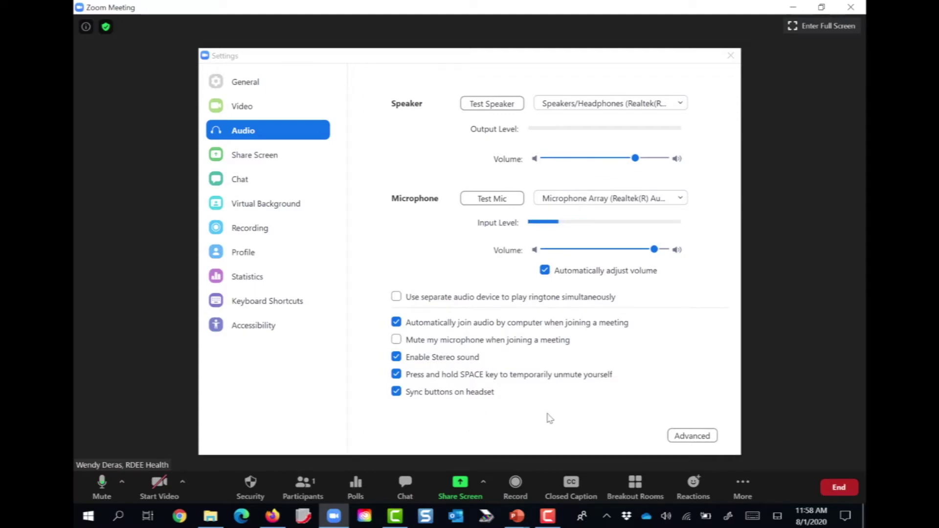
- Examine the advanced audio processing choices for persistent background noise suppression and echo cancellation, and close the settings
{"action": "left_click", "coordinate": [685, 446]}
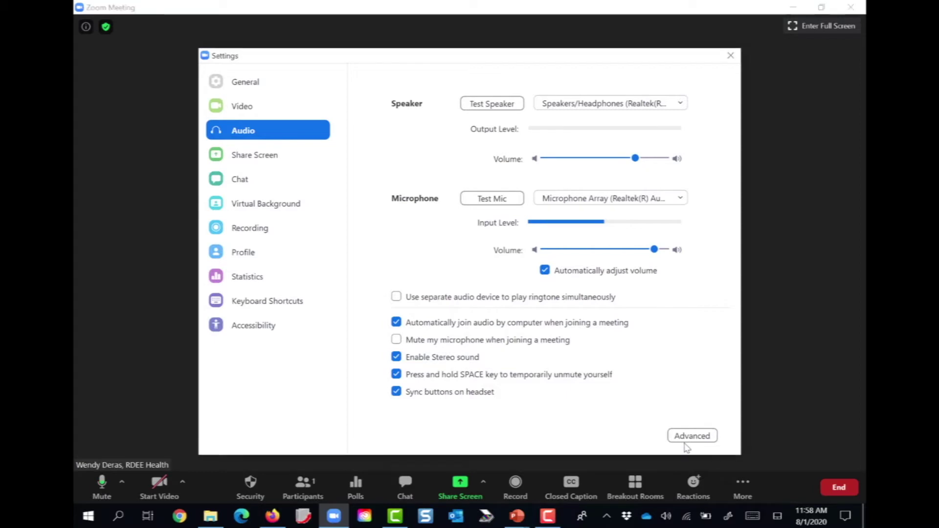
{"action": "left_click", "coordinate": [686, 435]}
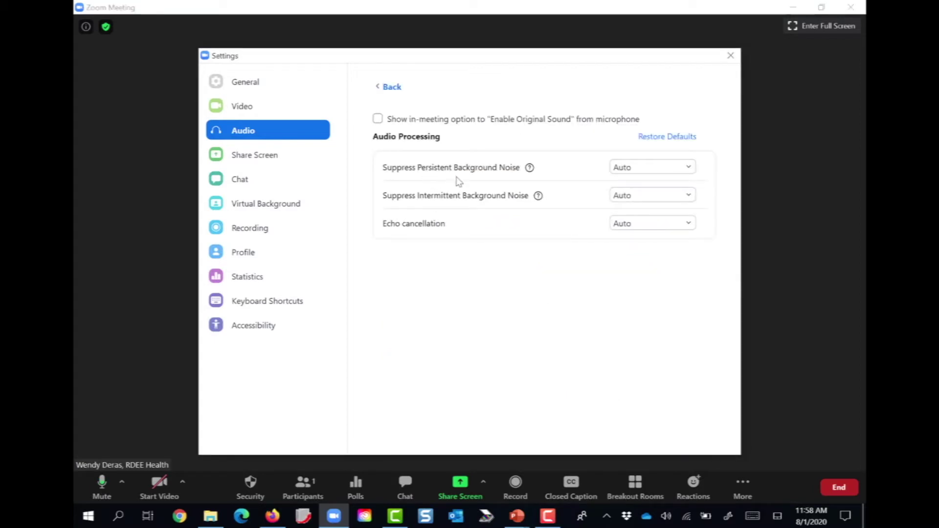
{"action": "left_click", "coordinate": [690, 169]}
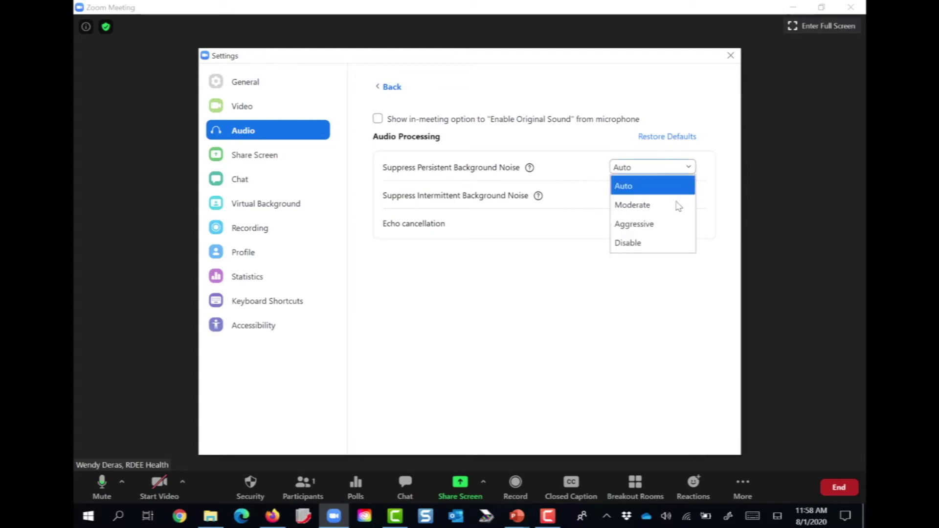
{"action": "left_click", "coordinate": [504, 251]}
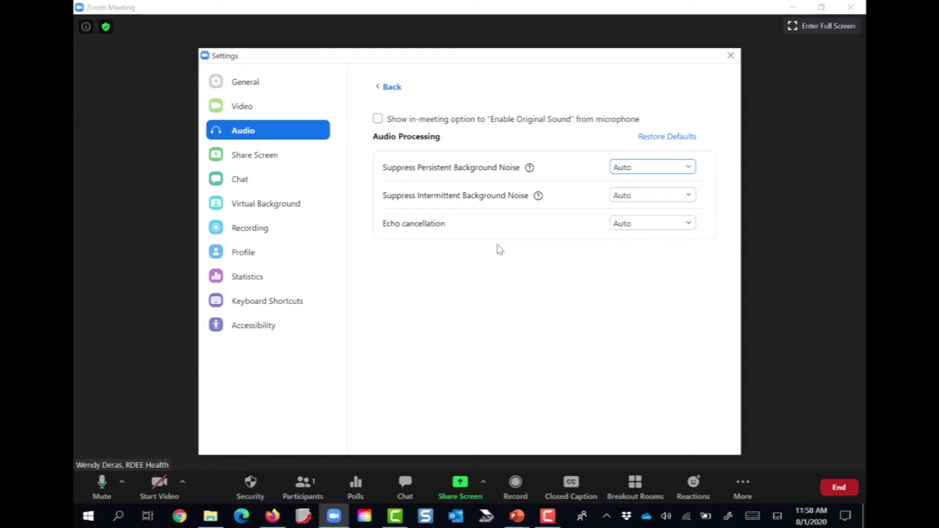
{"action": "left_click", "coordinate": [688, 224]}
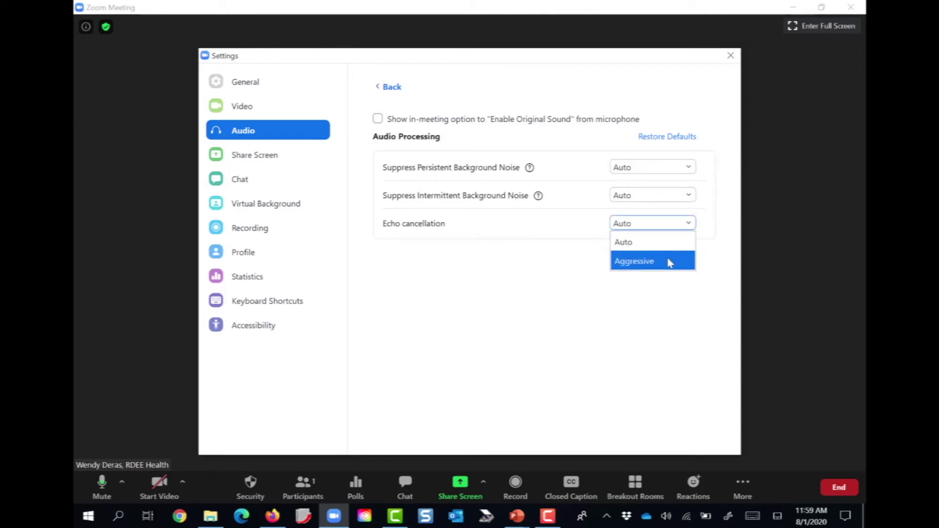
{"action": "left_click", "coordinate": [522, 275]}
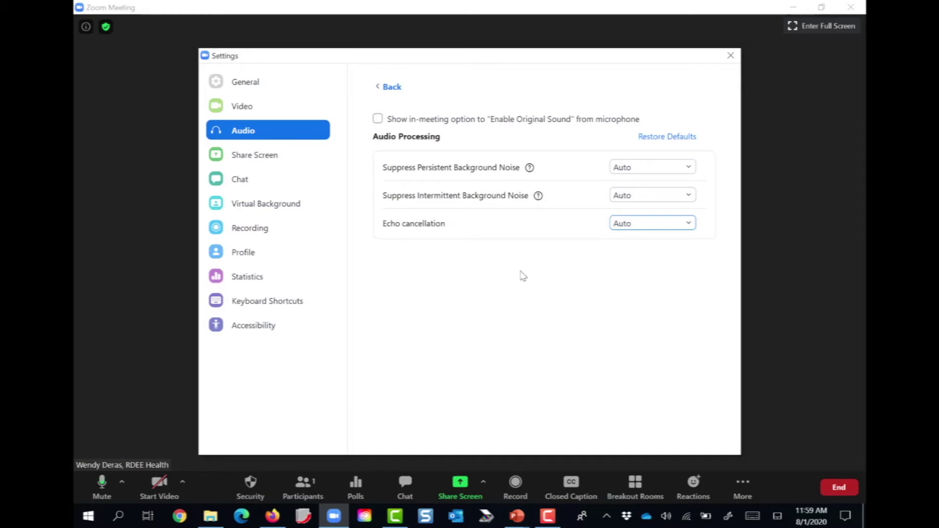
{"action": "left_click", "coordinate": [730, 56]}
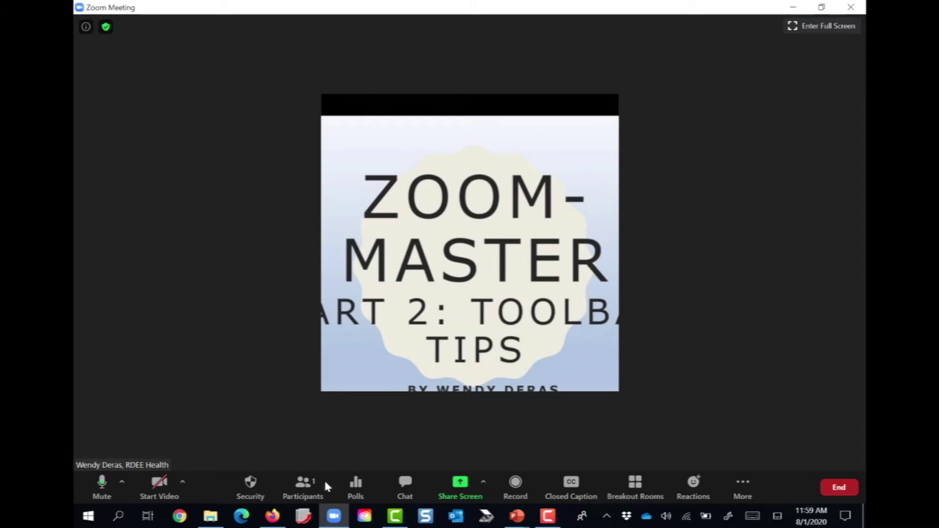
- Show the participants list, mute and unmute the host's own entry there, and close the list
{"action": "left_click", "coordinate": [307, 493]}
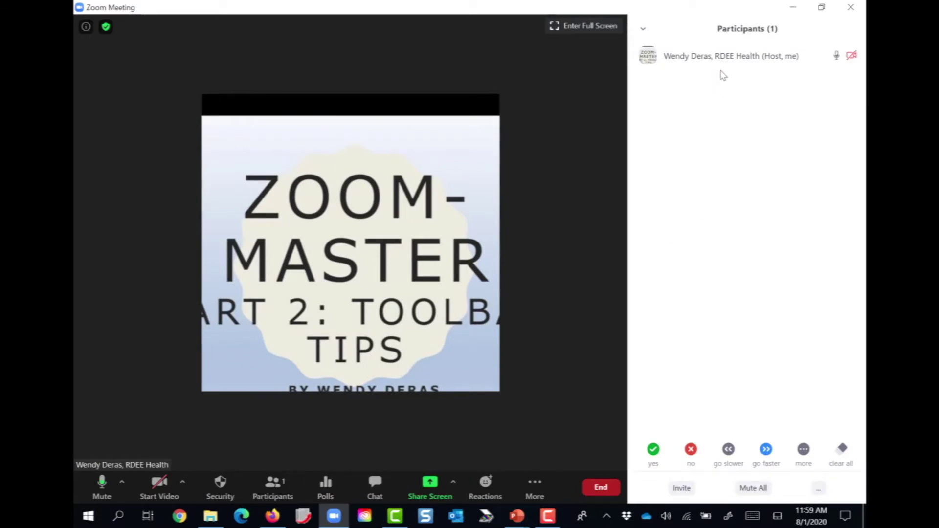
{"action": "mouse_move", "coordinate": [726, 59]}
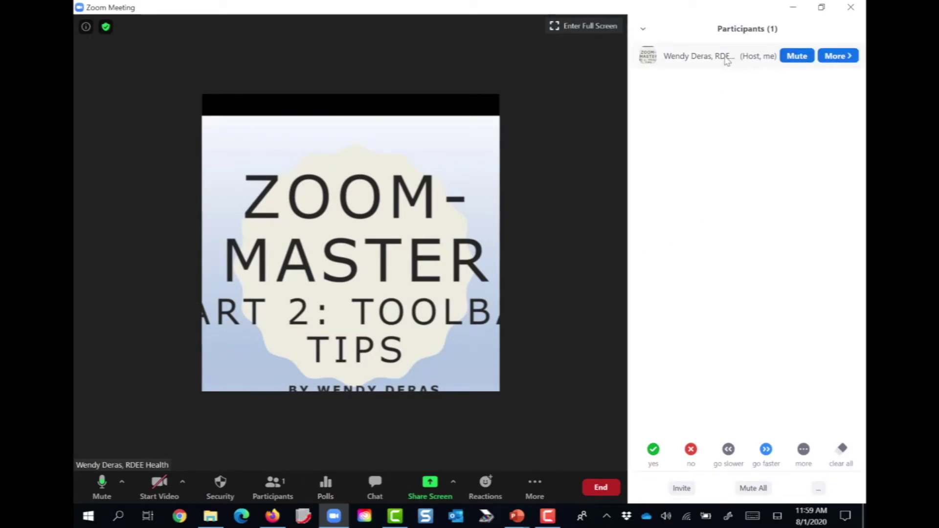
{"action": "left_click", "coordinate": [798, 56]}
{"action": "left_click", "coordinate": [805, 58]}
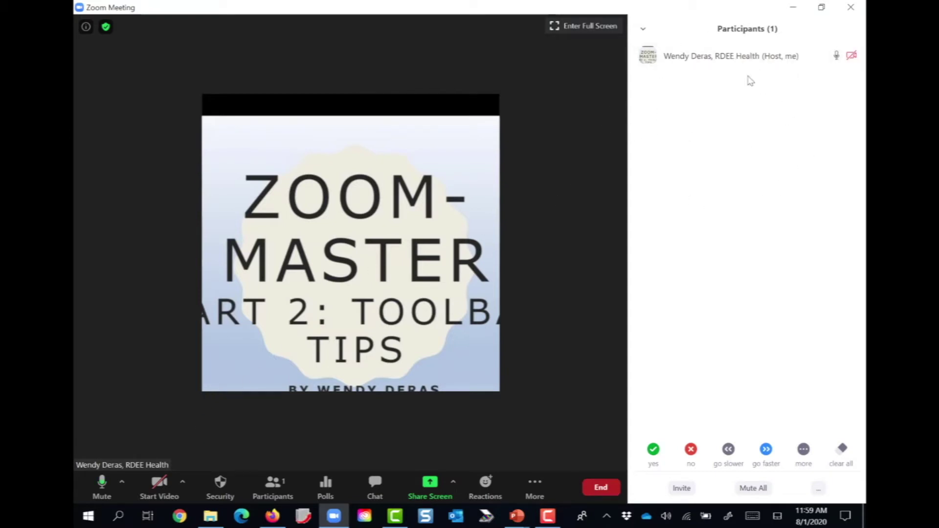
{"action": "left_click", "coordinate": [642, 30]}
{"action": "left_click", "coordinate": [661, 44]}
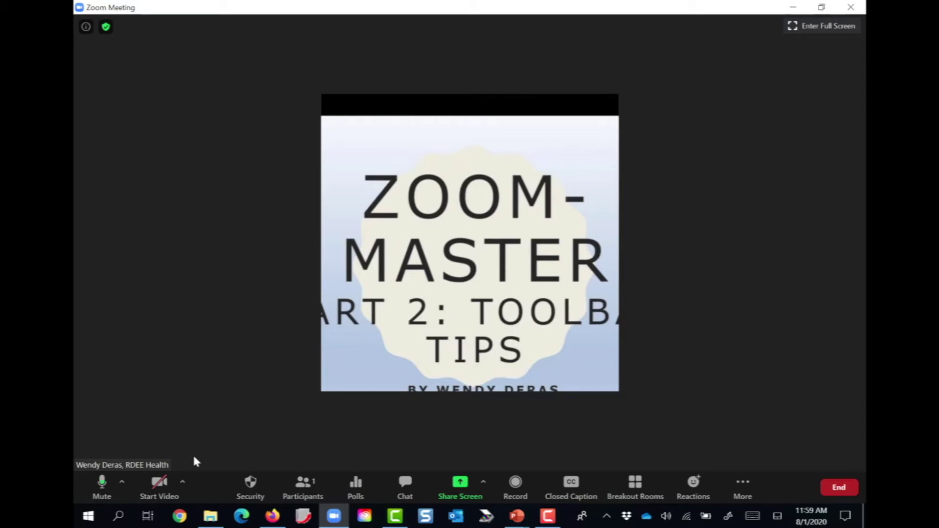
- Review the available cameras and open the meeting's video settings
{"action": "left_click", "coordinate": [184, 483]}
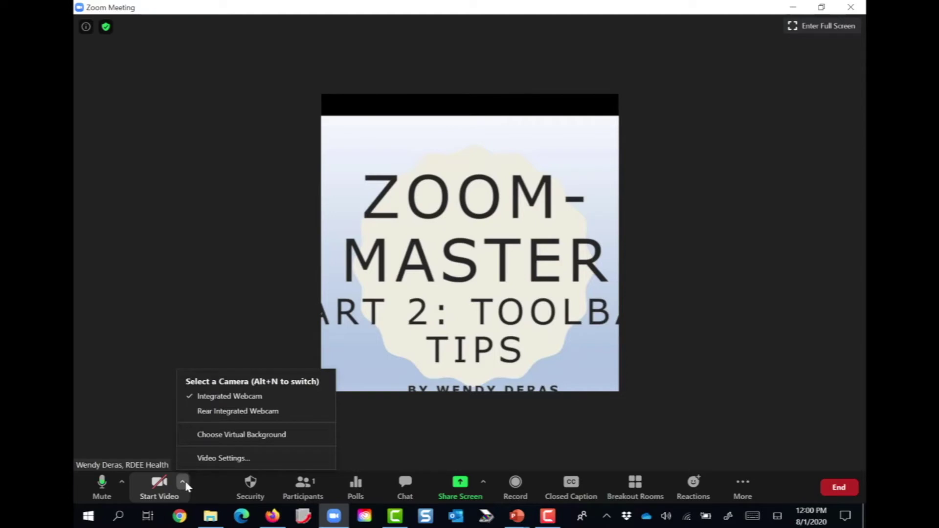
{"action": "left_click", "coordinate": [277, 412]}
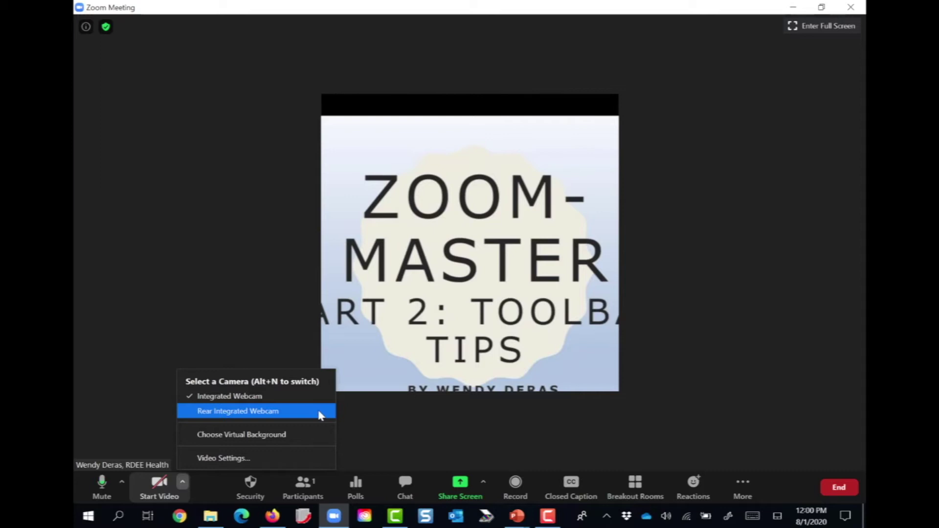
{"action": "left_click", "coordinate": [314, 460]}
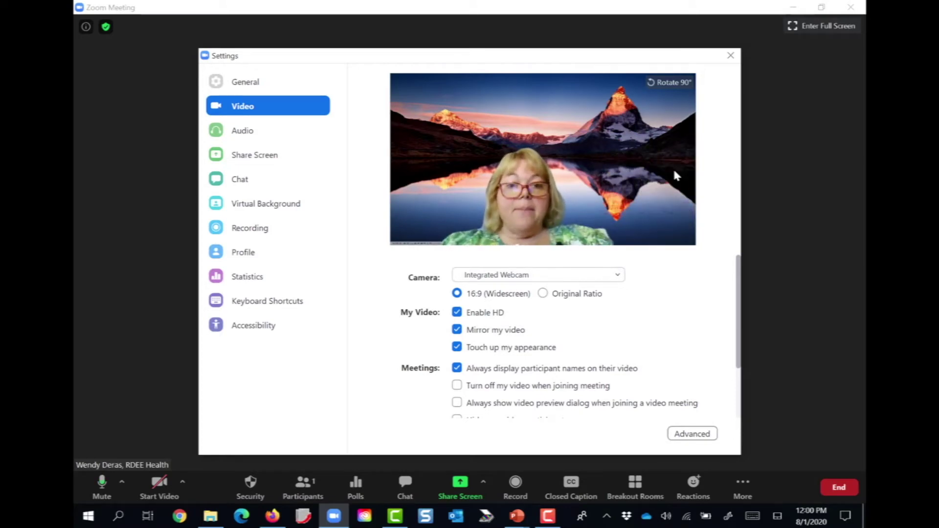
- Rotate the camera preview in 90° increments through two full turns, ending upright
{"action": "left_click", "coordinate": [674, 82]}
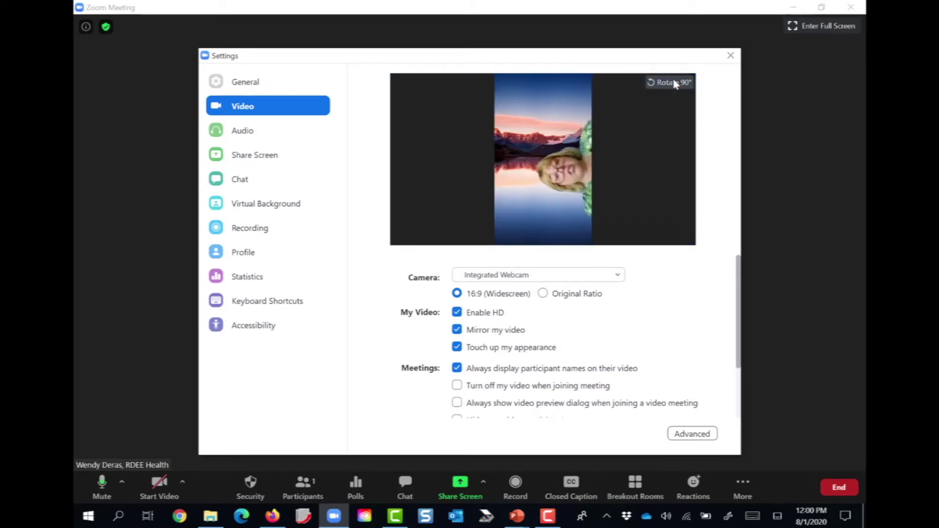
{"action": "left_click", "coordinate": [674, 82]}
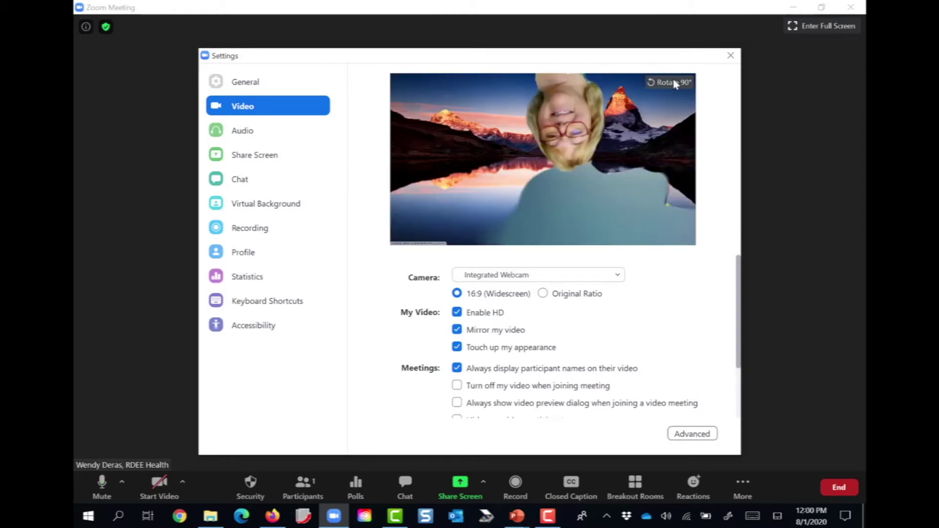
{"action": "left_click", "coordinate": [674, 82]}
{"action": "left_click", "coordinate": [674, 83]}
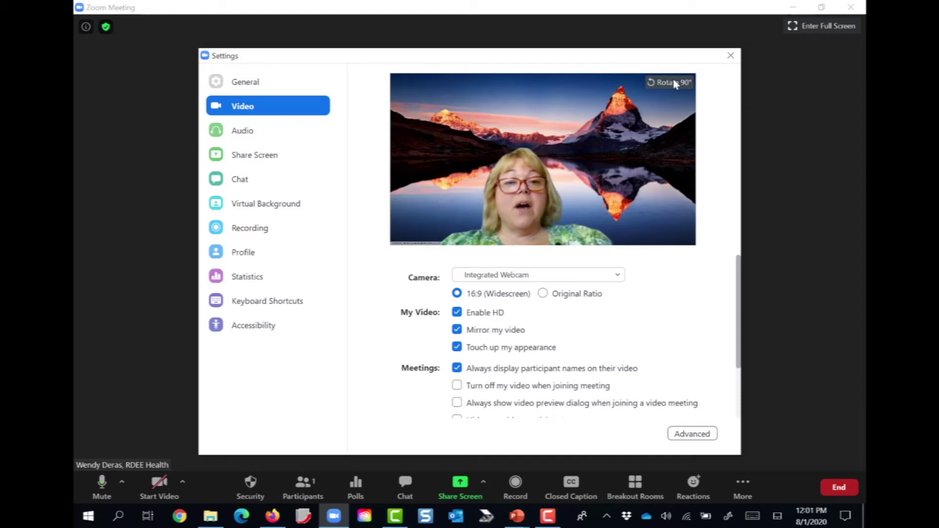
{"action": "left_click", "coordinate": [673, 83]}
{"action": "left_click", "coordinate": [673, 83]}
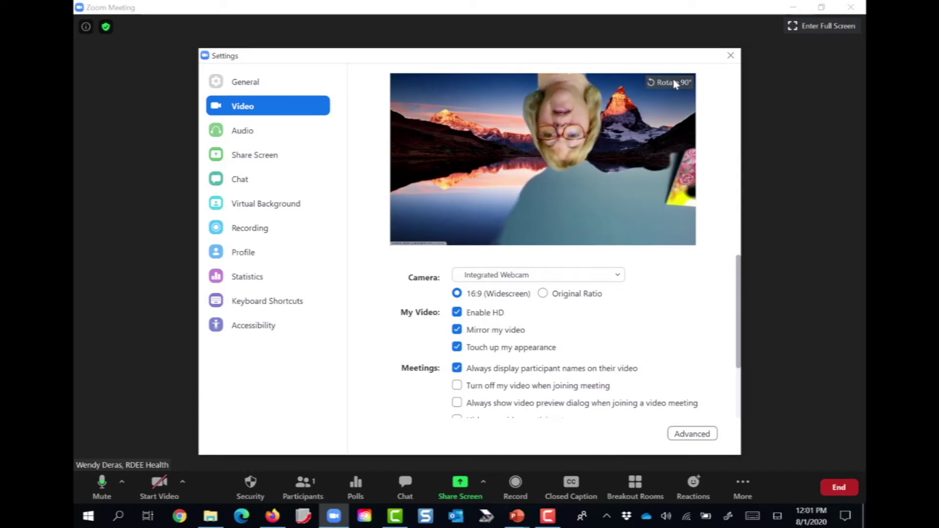
{"action": "left_click", "coordinate": [675, 84]}
{"action": "left_click", "coordinate": [675, 84]}
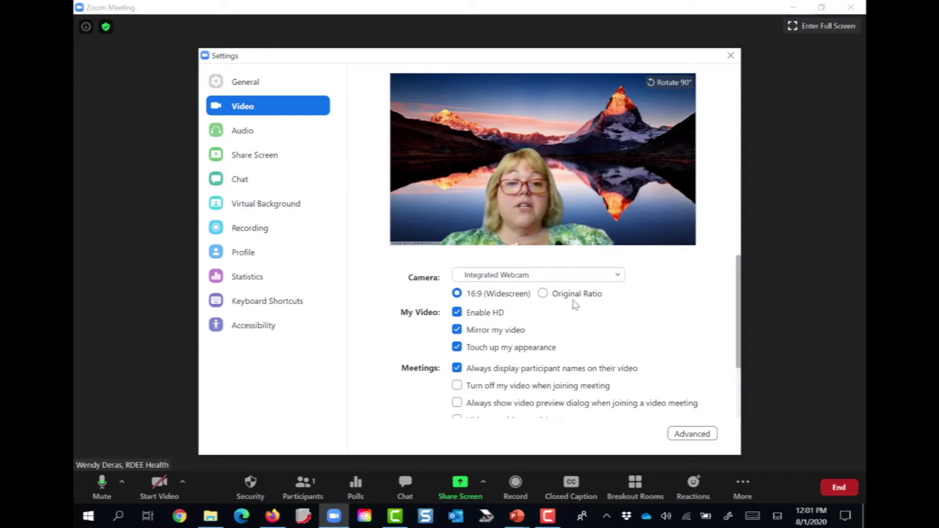
- Set the camera's aspect ratio to Original Ratio
{"action": "left_click", "coordinate": [542, 295]}
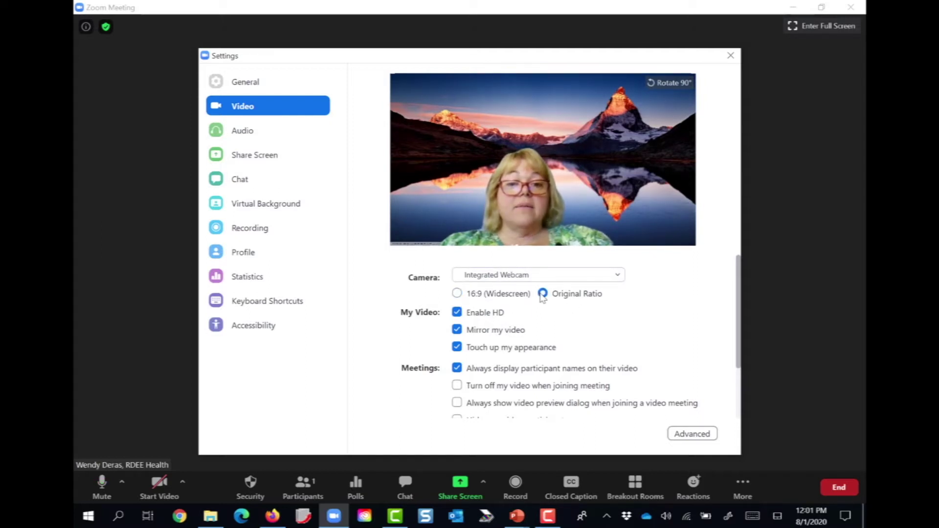
- Set the camera's aspect ratio to 16:9 (Widescreen), and show and dismiss the video troubleshooting tips
{"action": "left_click", "coordinate": [458, 295]}
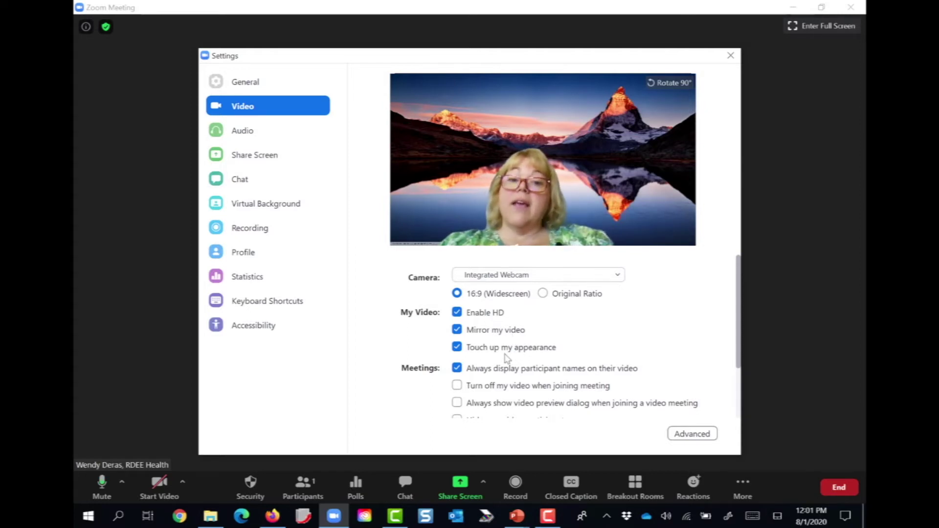
{"action": "scroll", "coordinate": [506, 359], "scroll_direction": "down", "scroll_amount": 2}
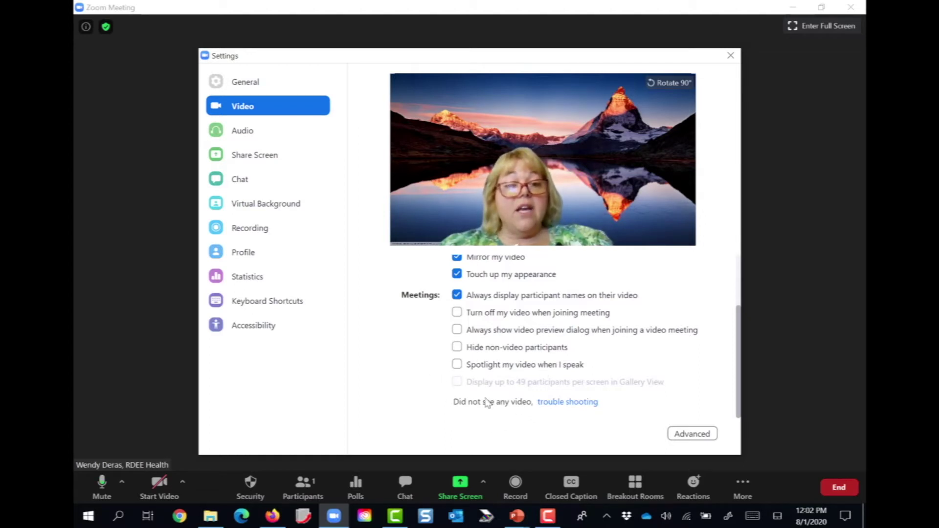
{"action": "left_click", "coordinate": [569, 403]}
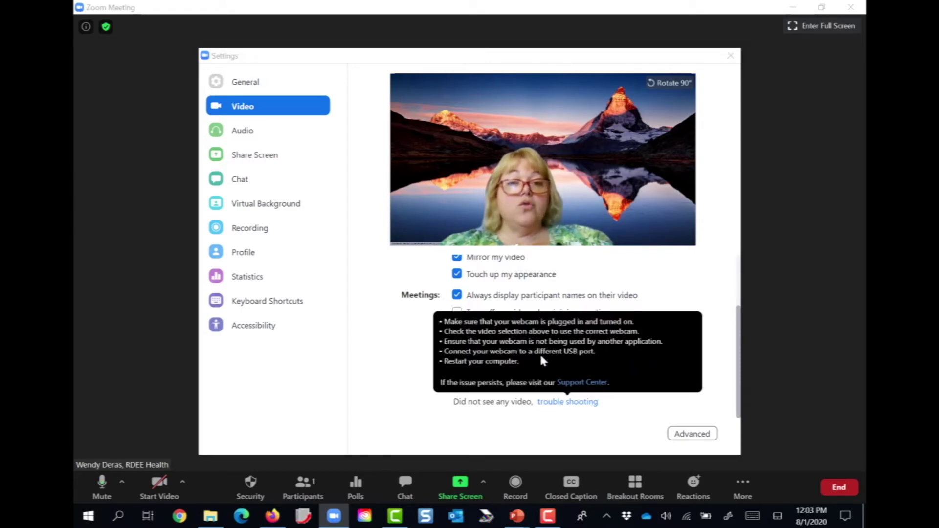
{"action": "left_click", "coordinate": [395, 367]}
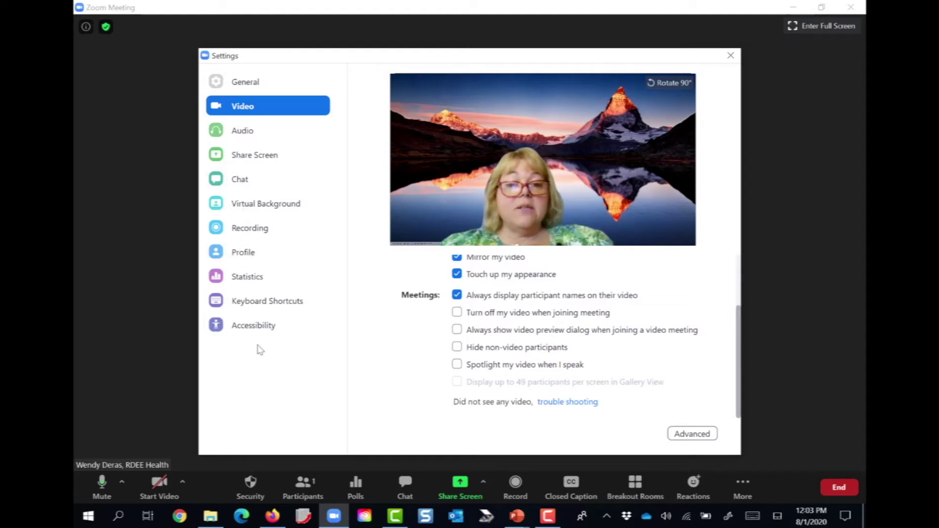
- Review the advanced video settings and close the settings window
{"action": "left_click", "coordinate": [698, 437]}
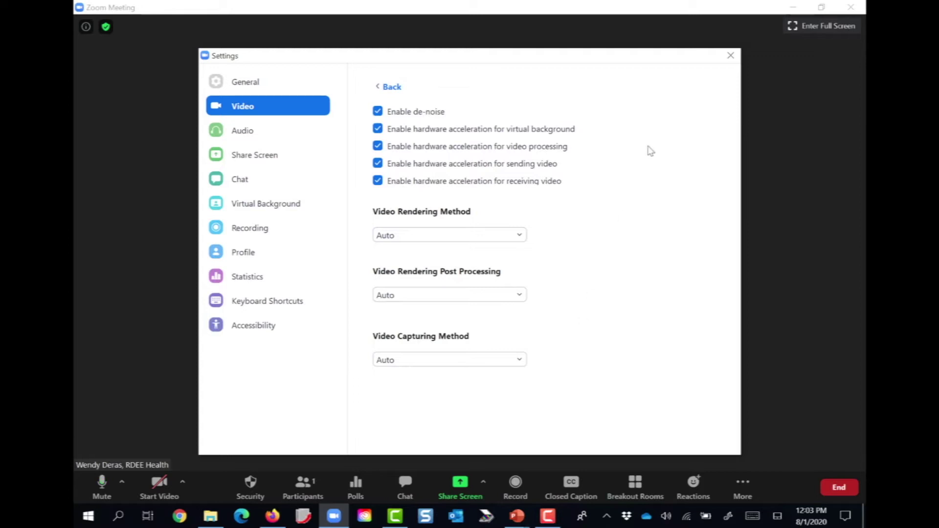
{"action": "left_click", "coordinate": [730, 59]}
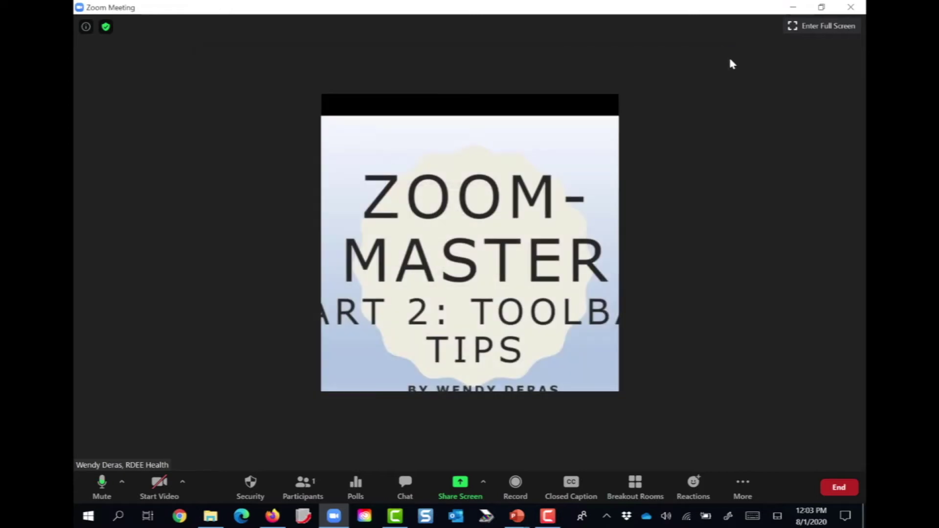
- Open the virtual background choices and try the Northern Lights, palm beach and San Francisco backgrounds in turn
{"action": "left_click", "coordinate": [185, 481]}
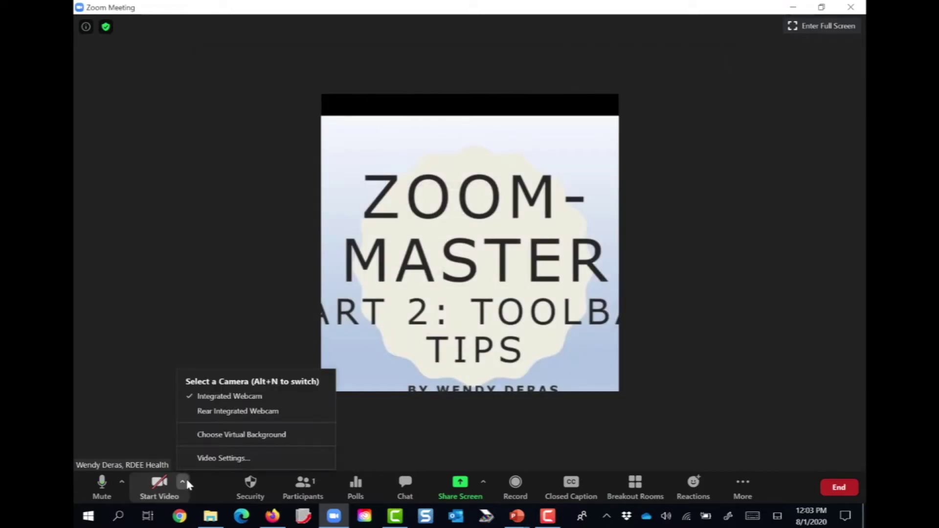
{"action": "left_click", "coordinate": [239, 435]}
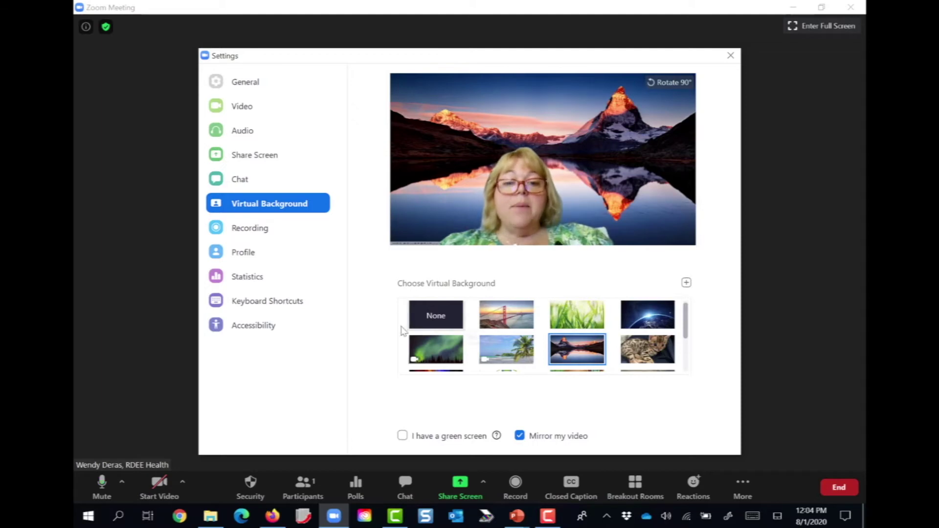
{"action": "left_click", "coordinate": [441, 360]}
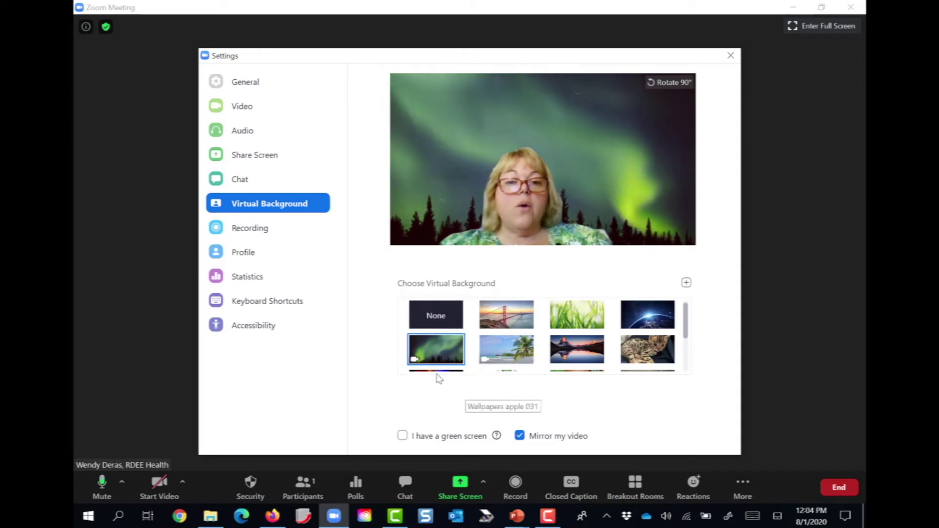
{"action": "left_click", "coordinate": [515, 355]}
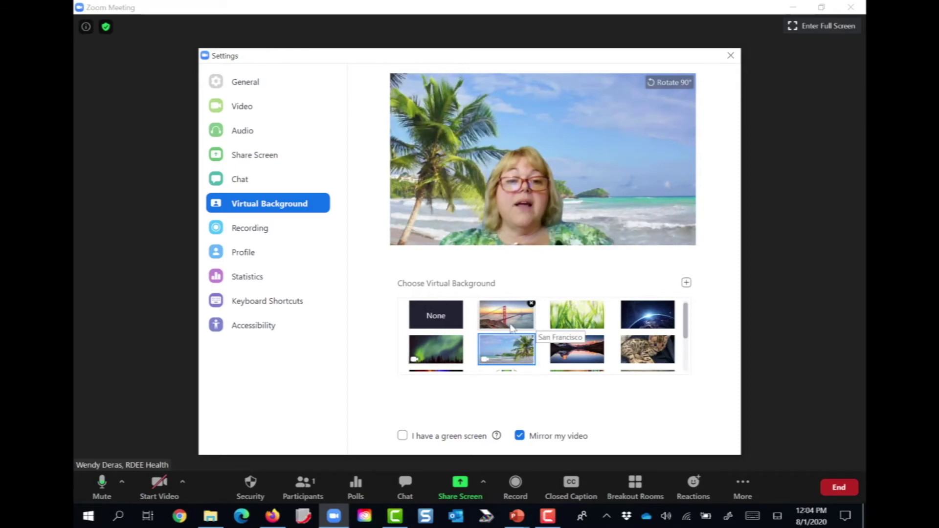
{"action": "left_click", "coordinate": [512, 328]}
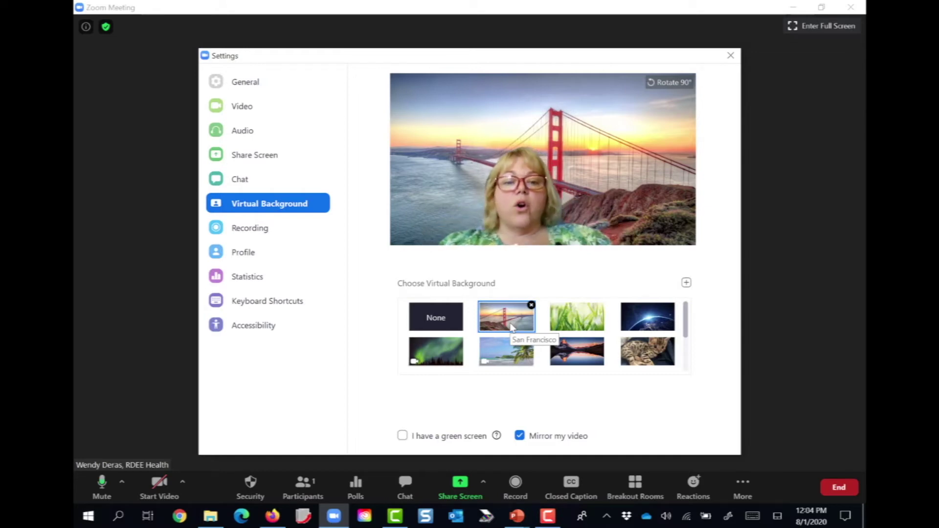
- Try the Benihana kitten, HWI logo and portrait photo virtual backgrounds in turn
{"action": "left_click_drag", "start_coordinate": [690, 324], "coordinate": [689, 334]}
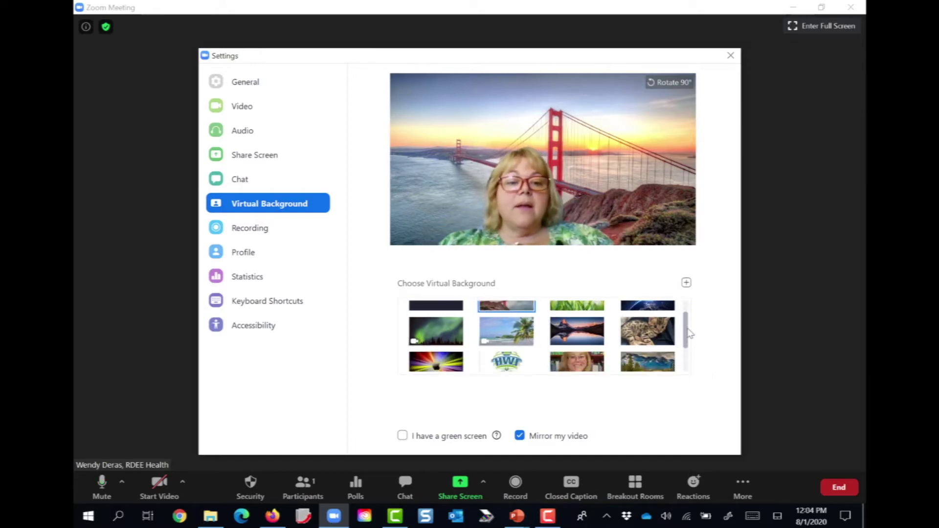
{"action": "left_click", "coordinate": [655, 330]}
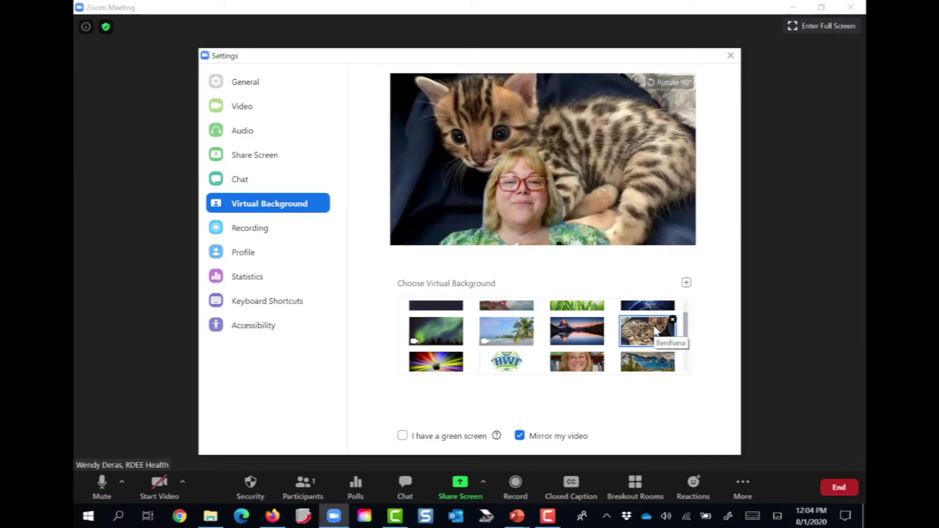
{"action": "left_click_drag", "start_coordinate": [688, 331], "coordinate": [689, 354]}
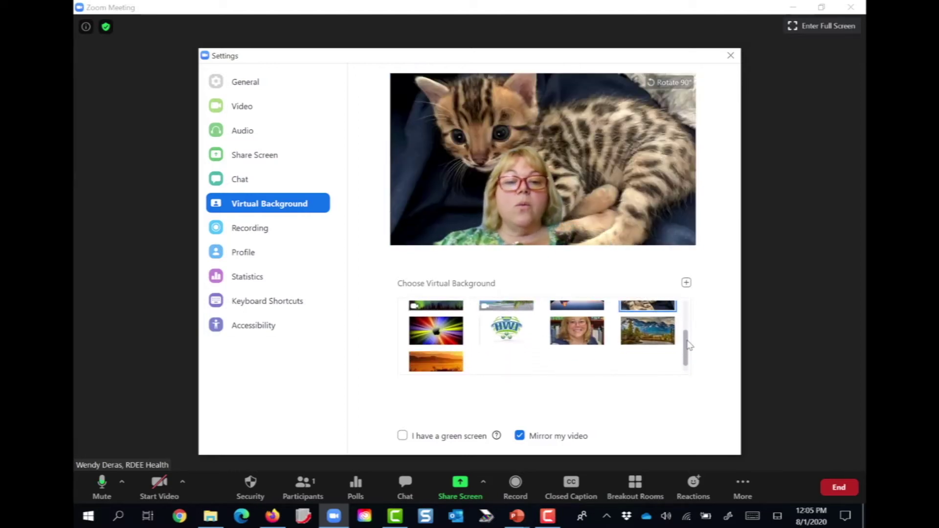
{"action": "left_click", "coordinate": [504, 335]}
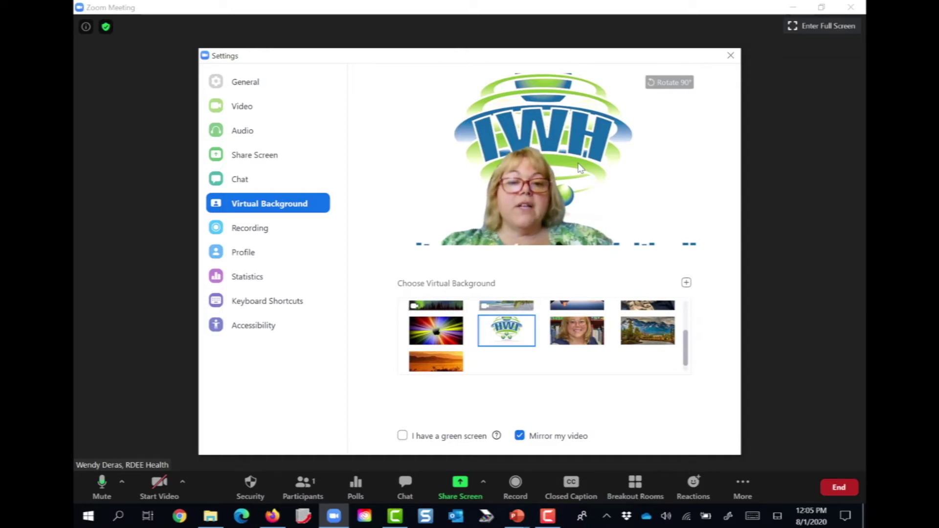
{"action": "left_click", "coordinate": [574, 341]}
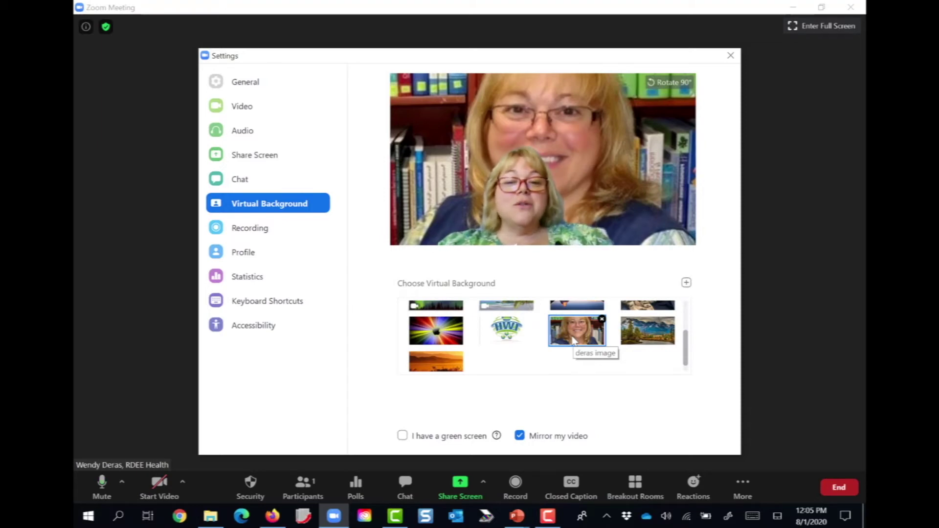
- Try the orange el-mirage-lake, Idaho and multicolored Apple burst virtual backgrounds in turn
{"action": "left_click", "coordinate": [428, 364]}
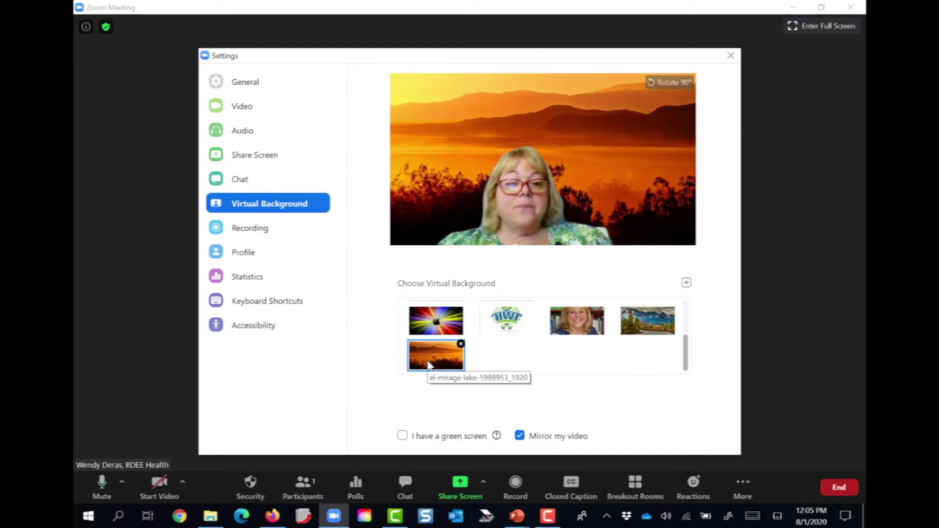
{"action": "left_click", "coordinate": [660, 328]}
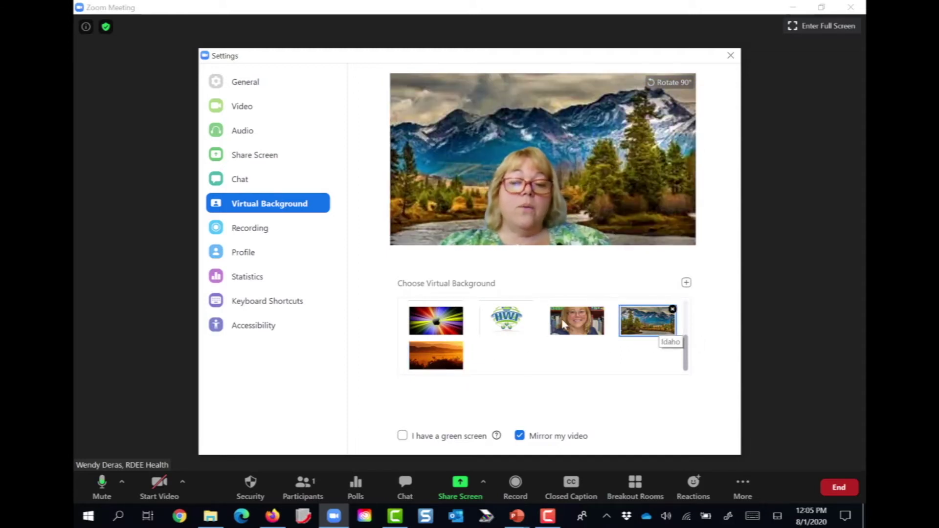
{"action": "left_click", "coordinate": [449, 323]}
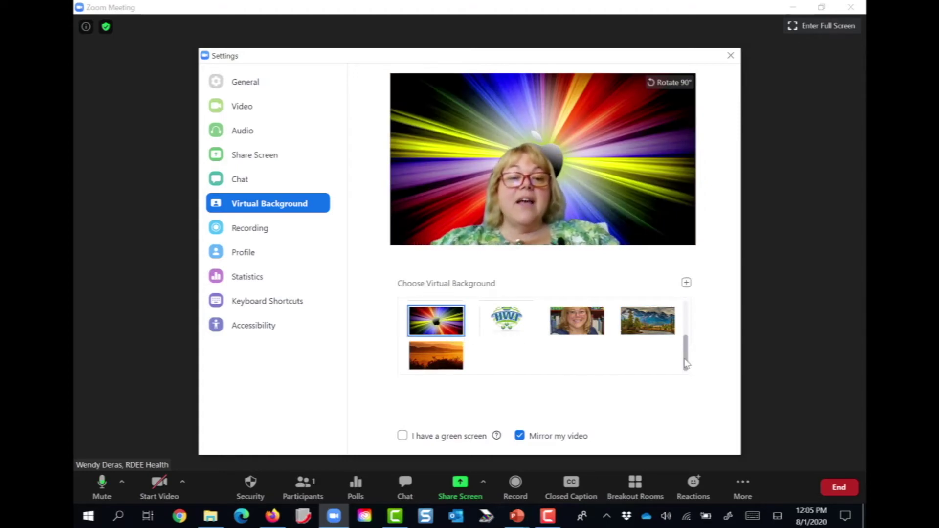
- Try the Earth and Grass virtual backgrounds, and set the background to None to show the real room
{"action": "left_click_drag", "start_coordinate": [685, 360], "coordinate": [687, 309]}
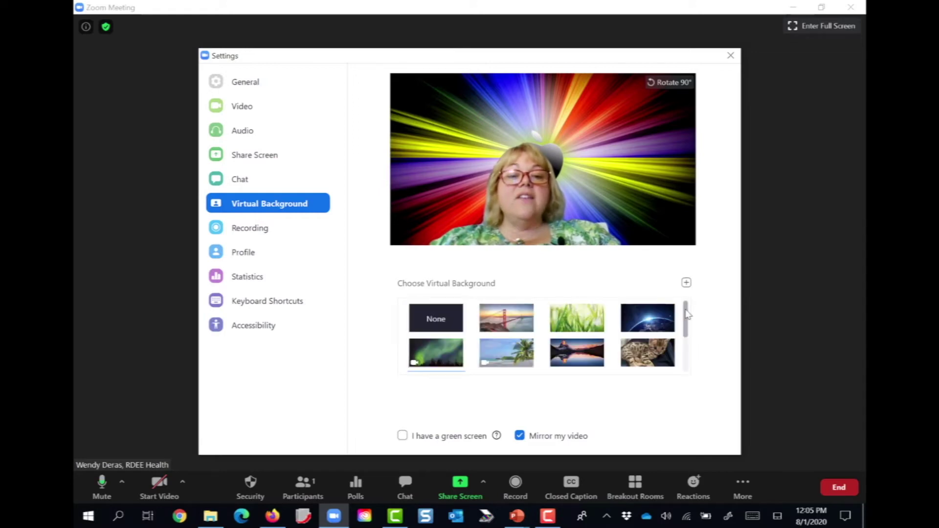
{"action": "left_click", "coordinate": [659, 318]}
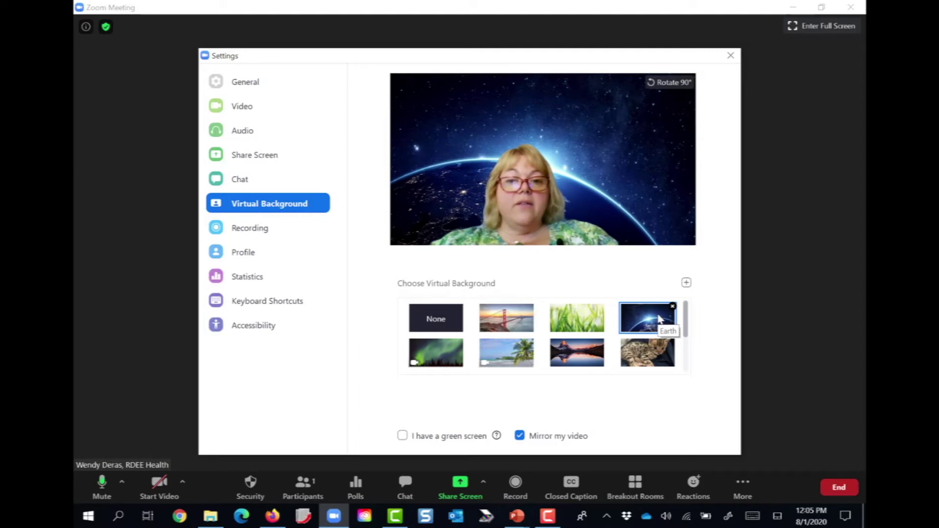
{"action": "left_click", "coordinate": [583, 320]}
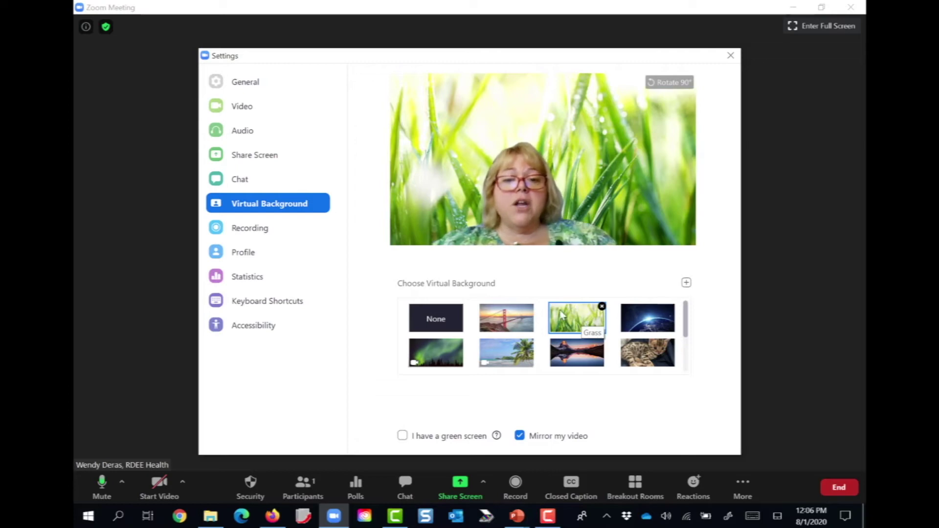
{"action": "left_click", "coordinate": [430, 331]}
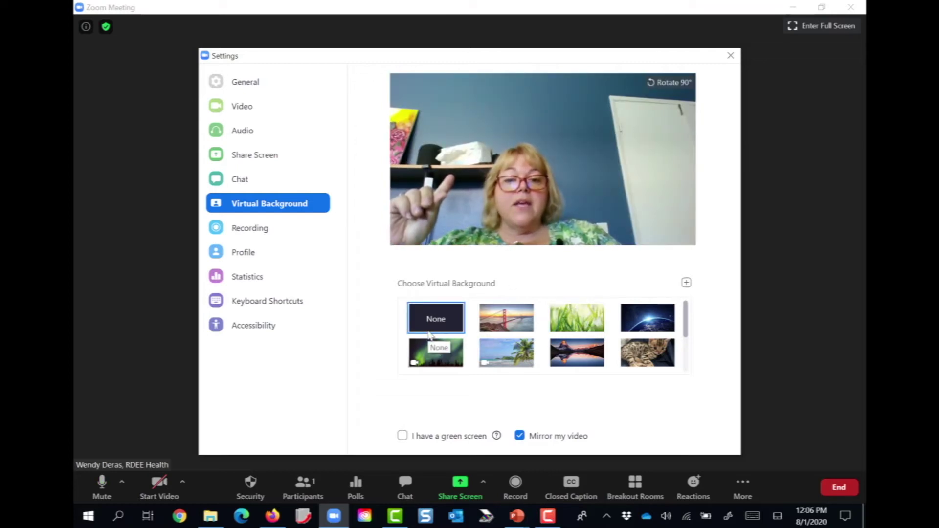
- Compare the Northern Lights, mountains and Benihana virtual backgrounds, and finish with the Idaho background selected
{"action": "left_click", "coordinate": [446, 362]}
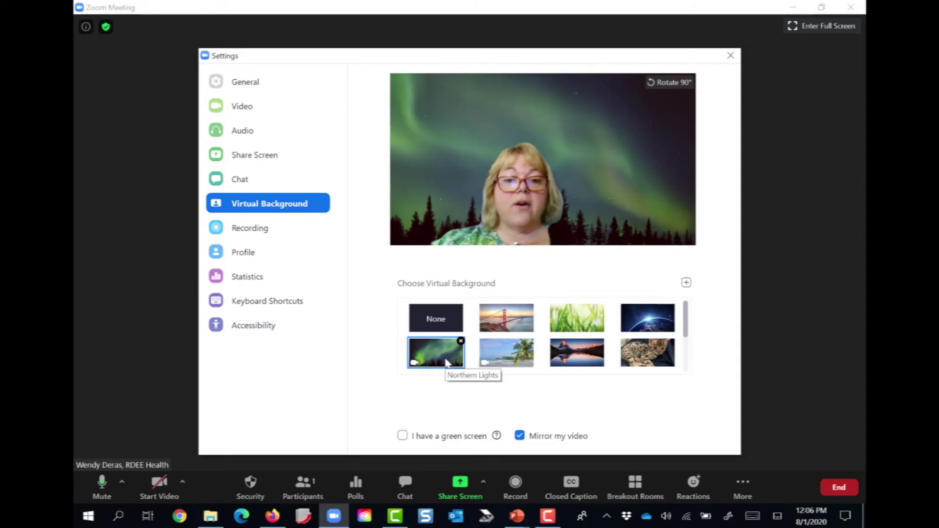
{"action": "left_click", "coordinate": [587, 362]}
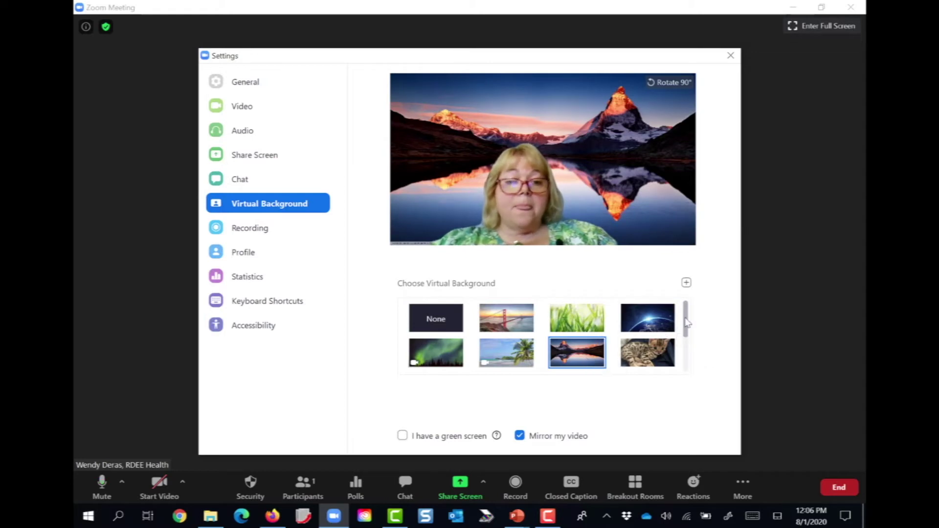
{"action": "mouse_move", "coordinate": [685, 318]}
{"action": "left_mouse_down"}
{"action": "mouse_move", "coordinate": [688, 353]}
{"action": "mouse_move", "coordinate": [686, 320]}
{"action": "left_mouse_up"}
{"action": "left_click", "coordinate": [655, 334]}
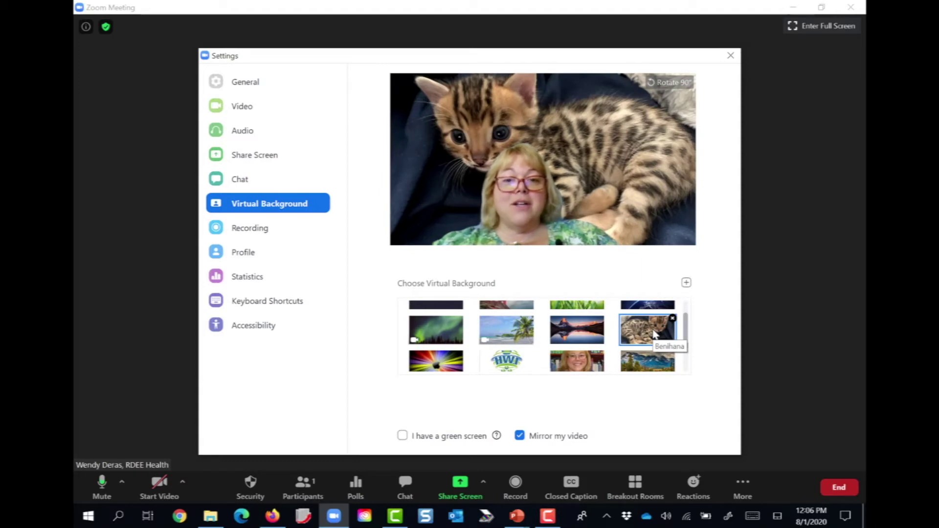
{"action": "left_click", "coordinate": [600, 339]}
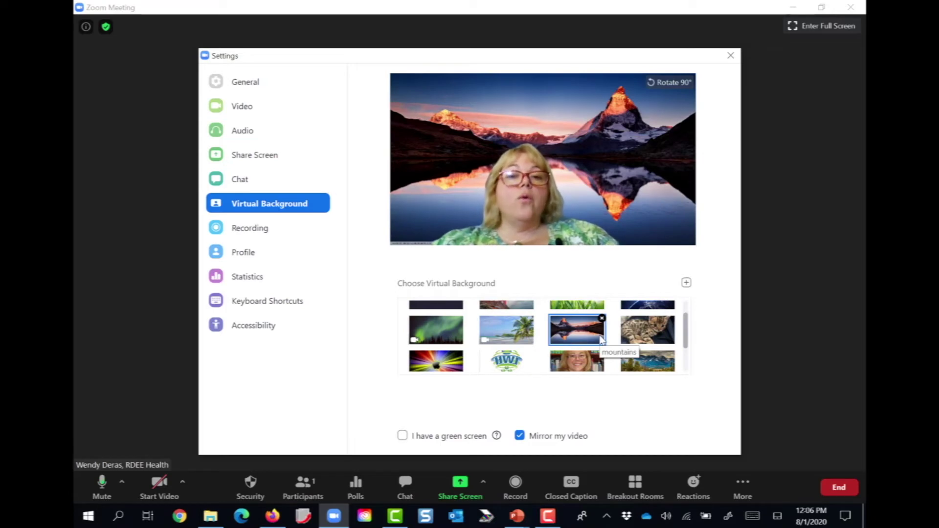
{"action": "left_click_drag", "start_coordinate": [686, 331], "coordinate": [689, 352]}
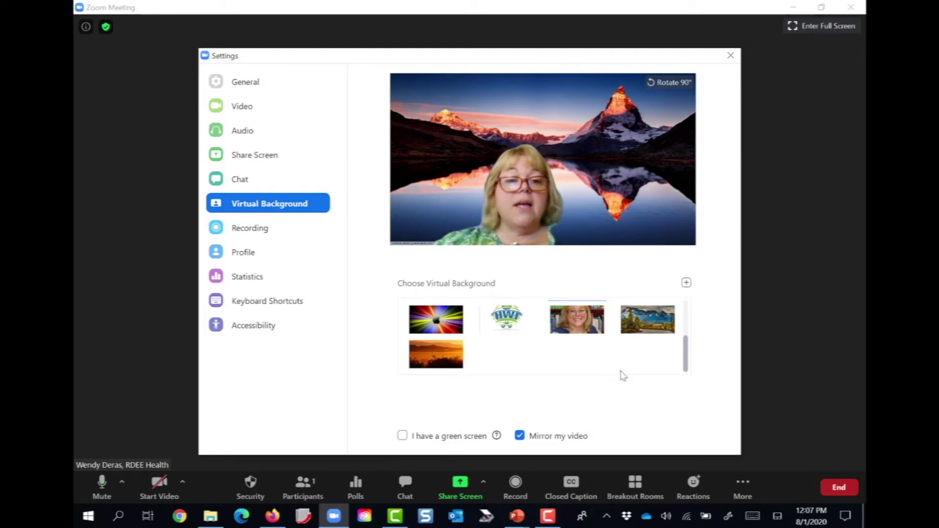
{"action": "left_click", "coordinate": [649, 325]}
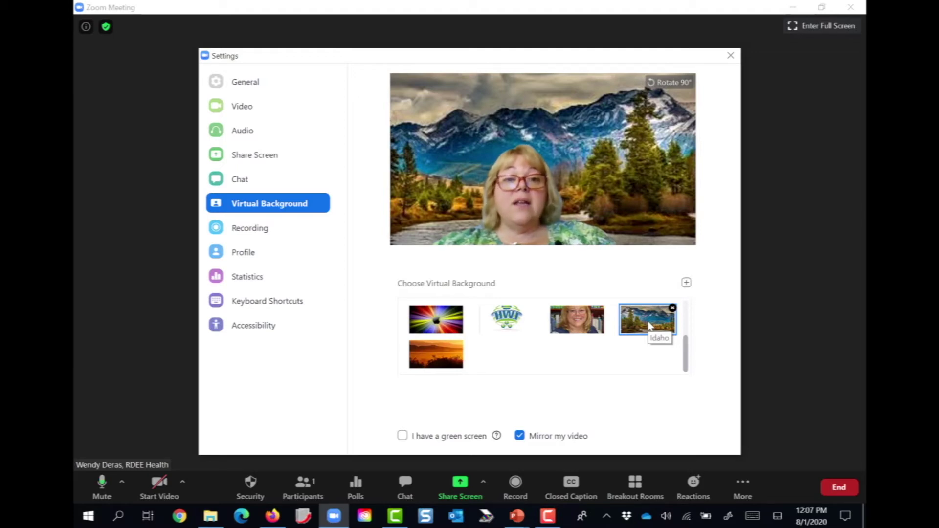
- Show the file picker for adding a background image, cancel it without choosing a file, and close the settings window
{"action": "left_click", "coordinate": [685, 286]}
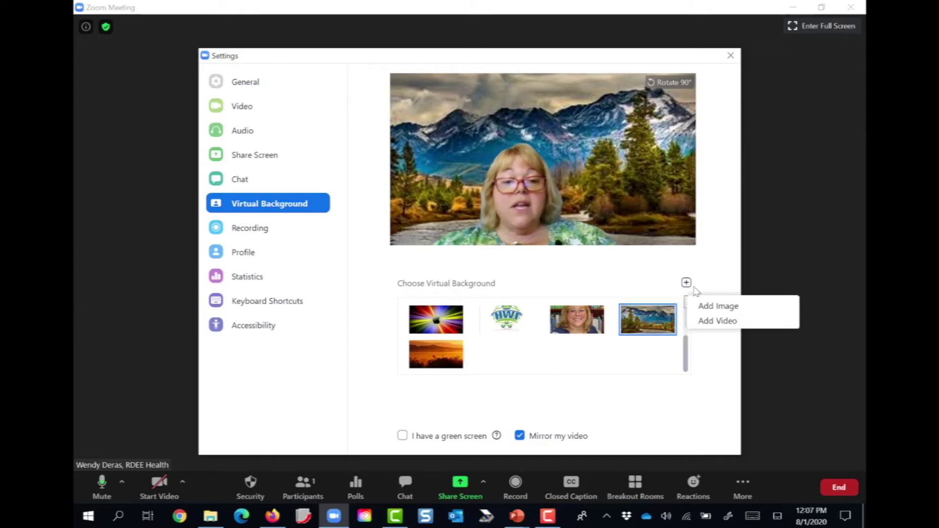
{"action": "left_click", "coordinate": [704, 306]}
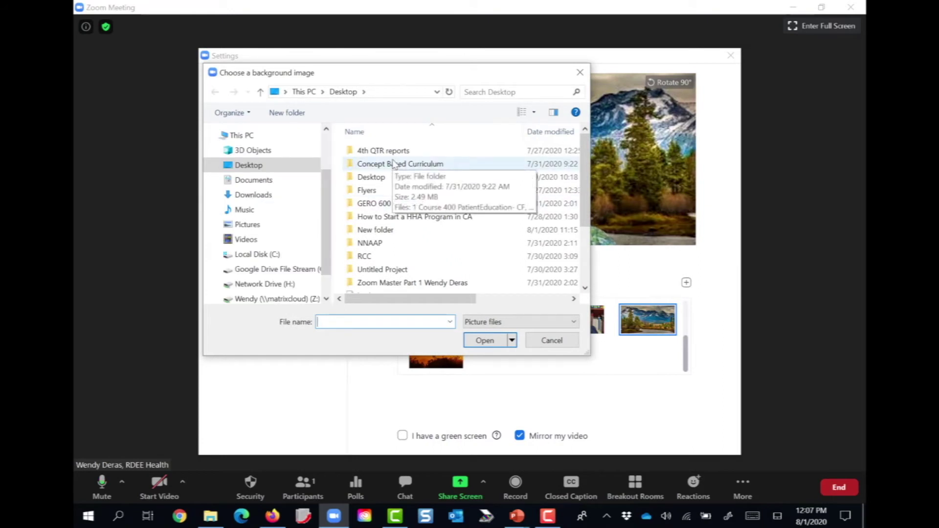
{"action": "left_click", "coordinate": [577, 73]}
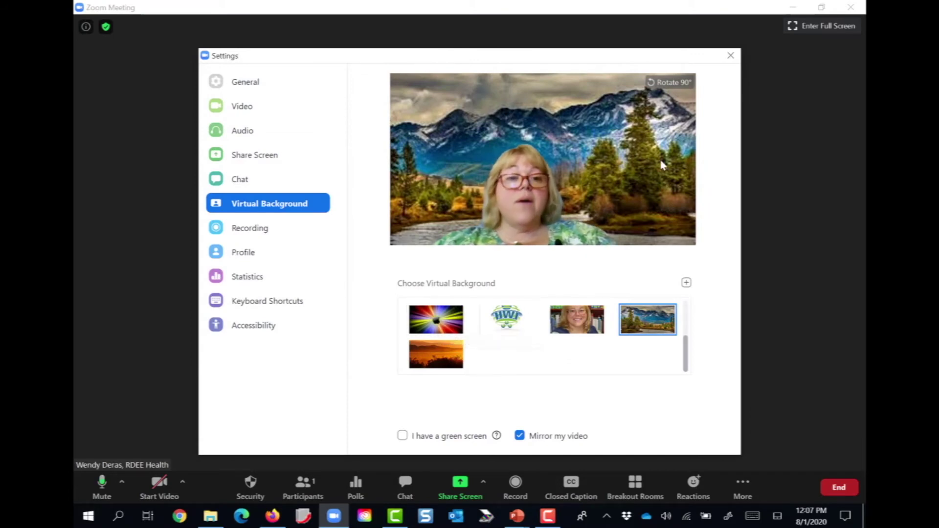
{"action": "left_click", "coordinate": [726, 58]}
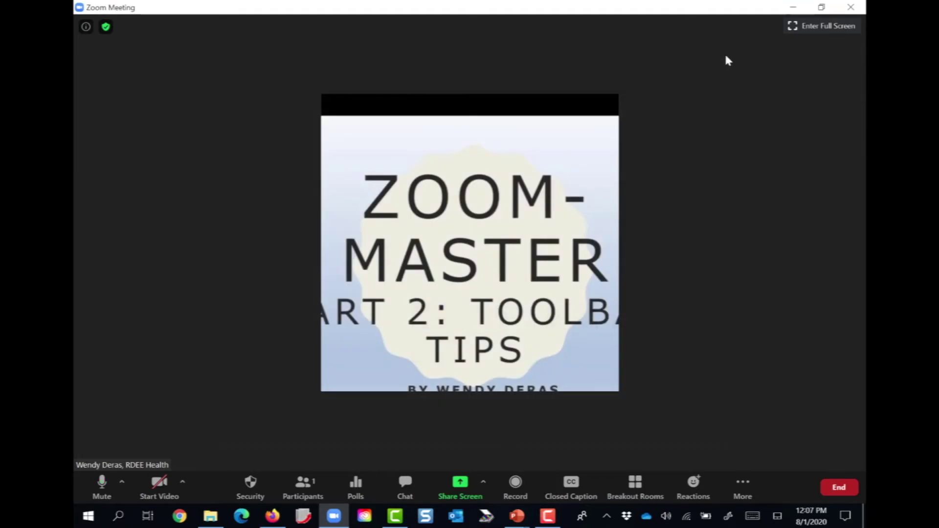
- Review the meeting's security options and participant permissions, and dismiss the list
{"action": "left_click", "coordinate": [251, 489]}
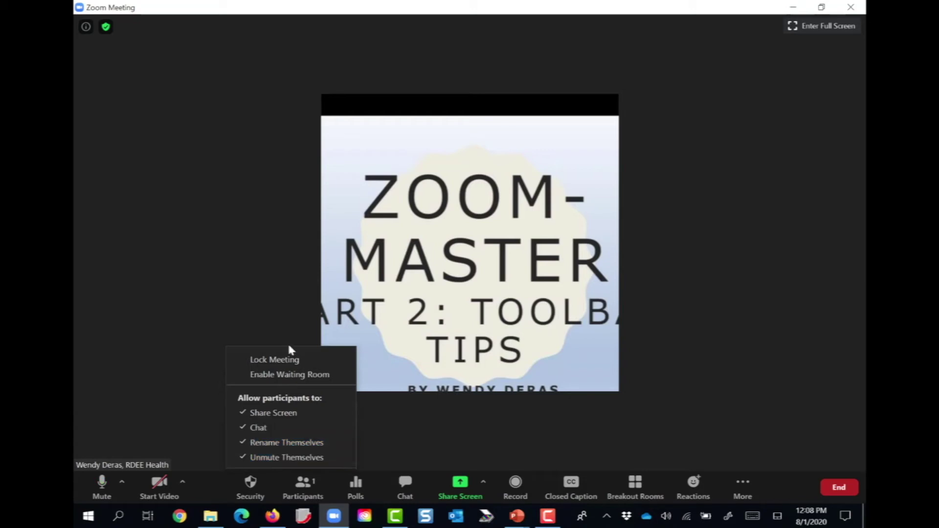
{"action": "left_click", "coordinate": [182, 126]}
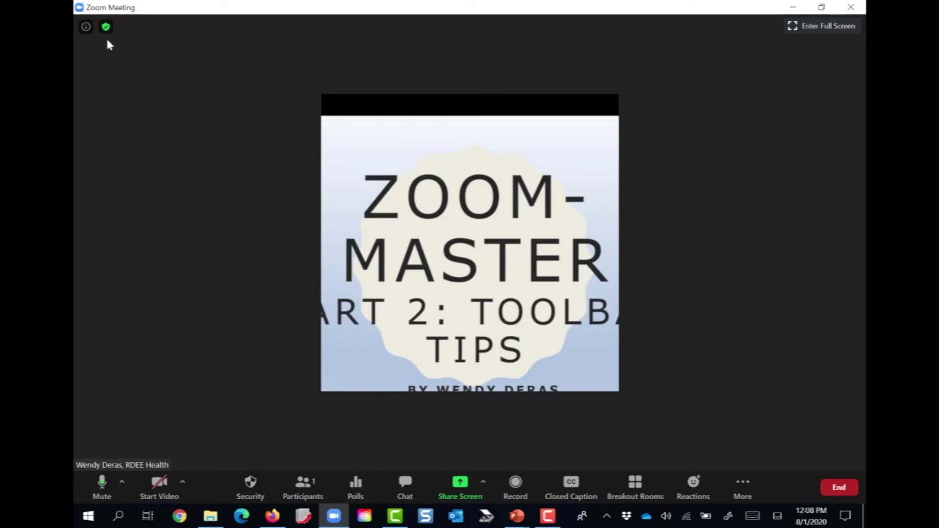
- View the meeting's encryption and connection statistics, and close the settings window
{"action": "mouse_move", "coordinate": [106, 30]}
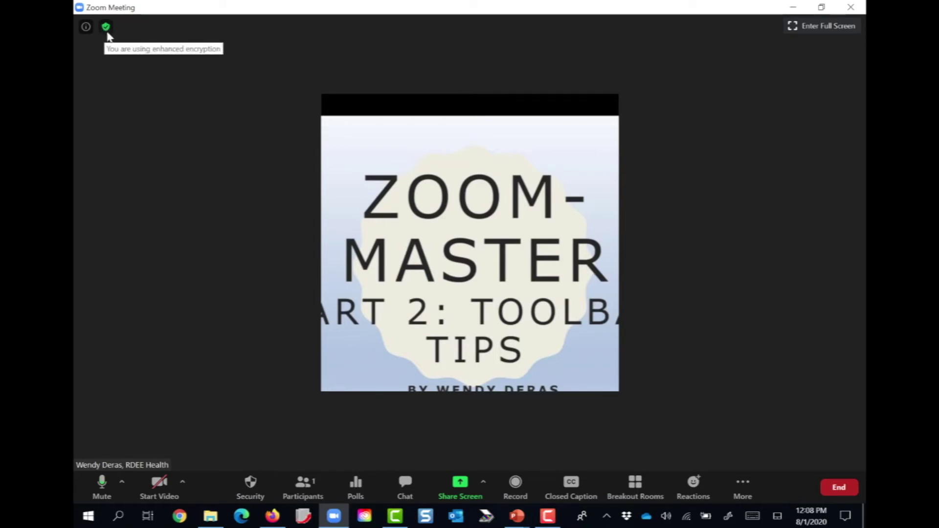
{"action": "left_click", "coordinate": [107, 28]}
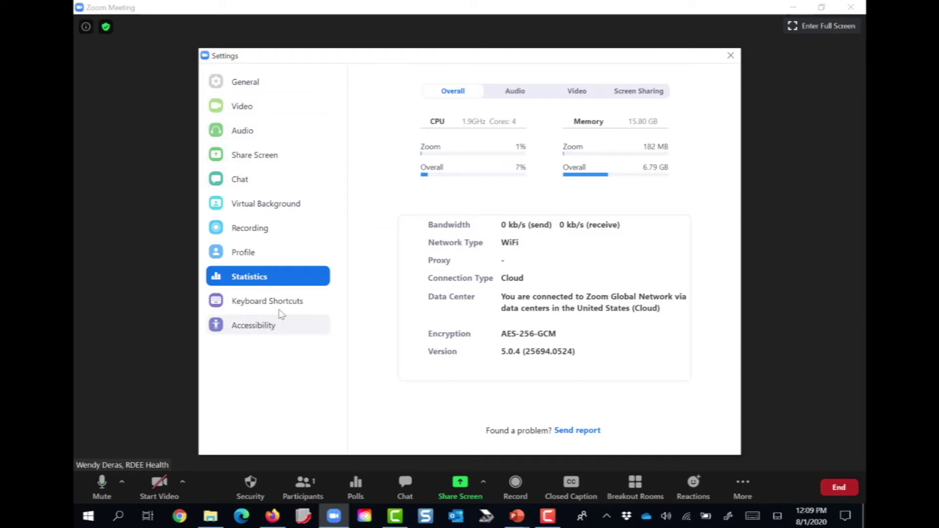
{"action": "left_click", "coordinate": [730, 57]}
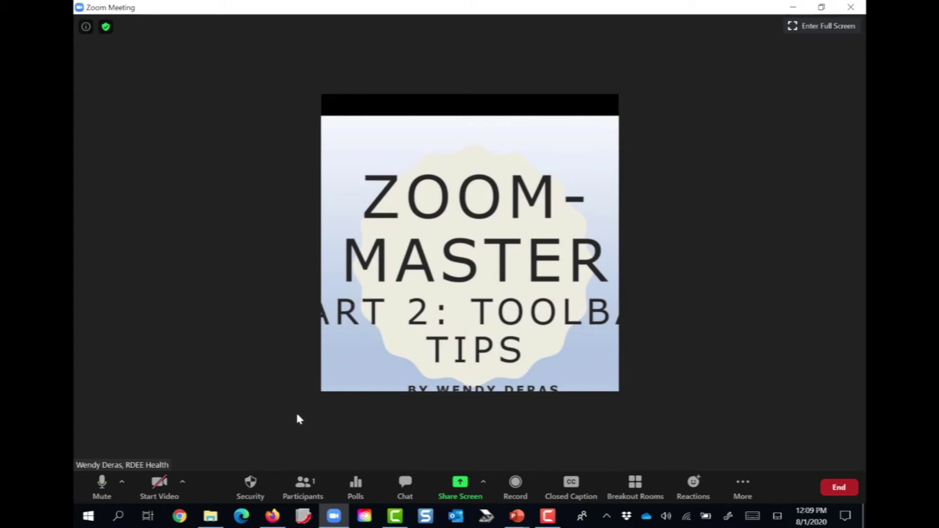
- Show the participants list, close it through its own options, and show it again
{"action": "left_click", "coordinate": [303, 489]}
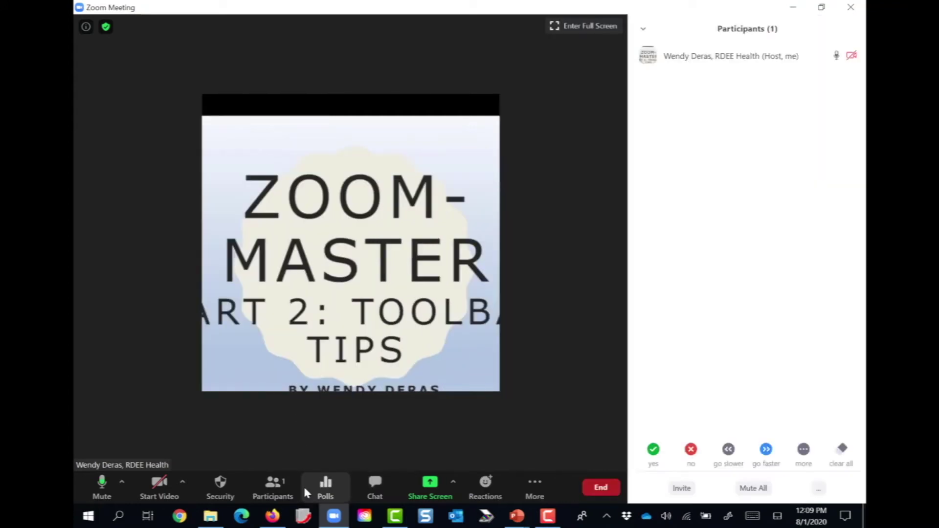
{"action": "left_click", "coordinate": [644, 32]}
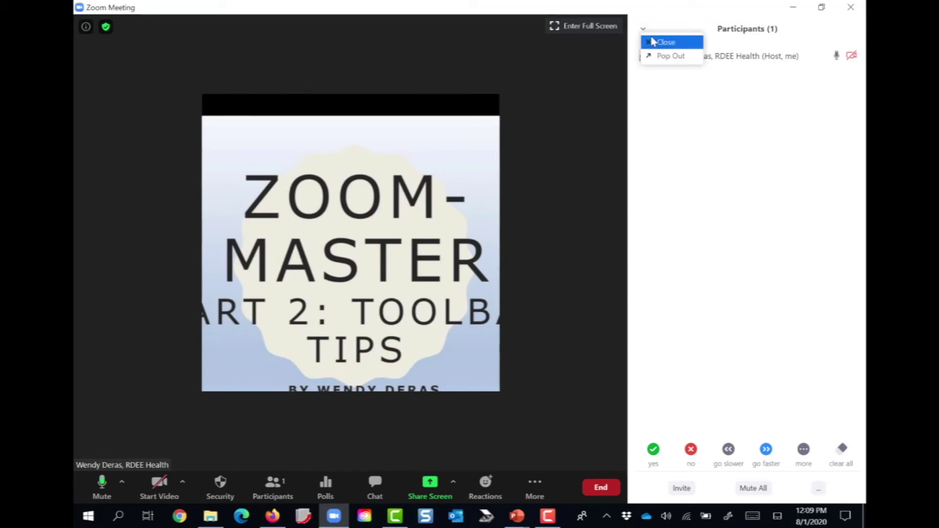
{"action": "left_click", "coordinate": [654, 41]}
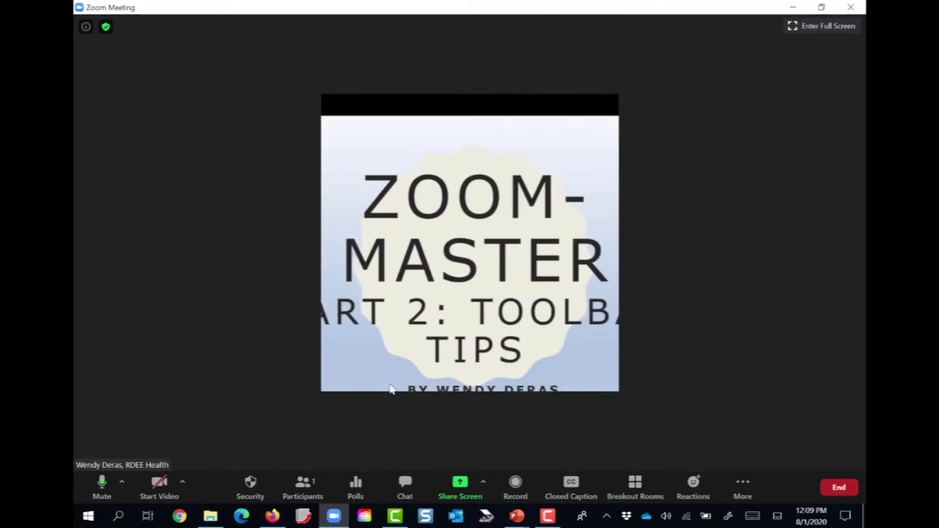
{"action": "left_click", "coordinate": [302, 483]}
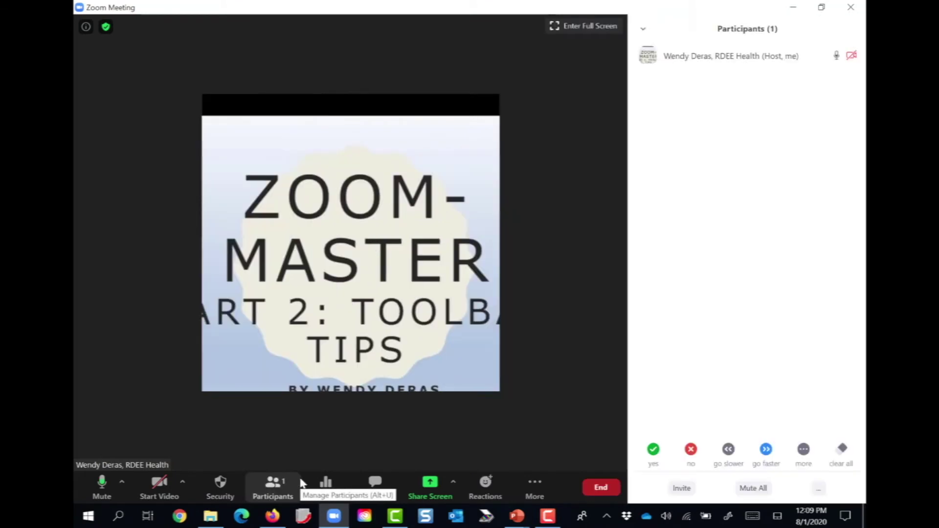
- Mute and unmute the host from the participants list, and show the host entry's additional options
{"action": "mouse_move", "coordinate": [730, 57]}
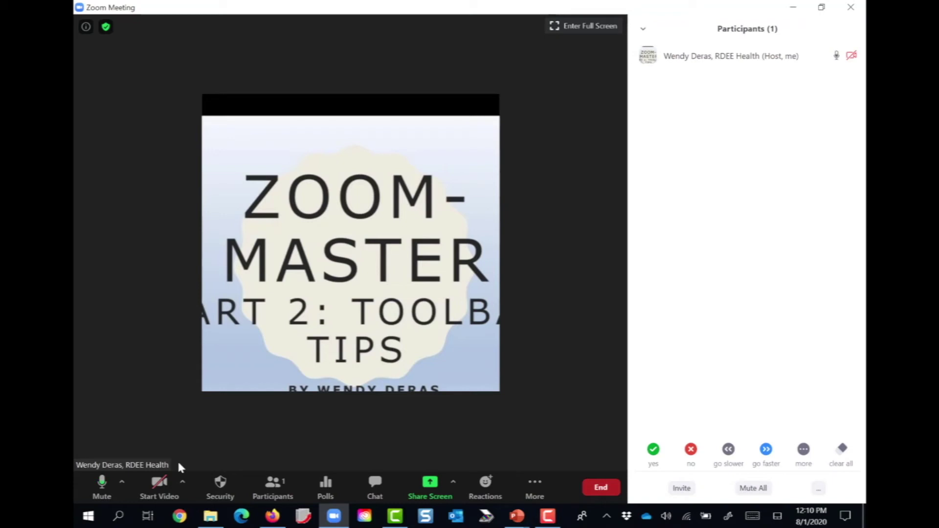
{"action": "mouse_move", "coordinate": [647, 63]}
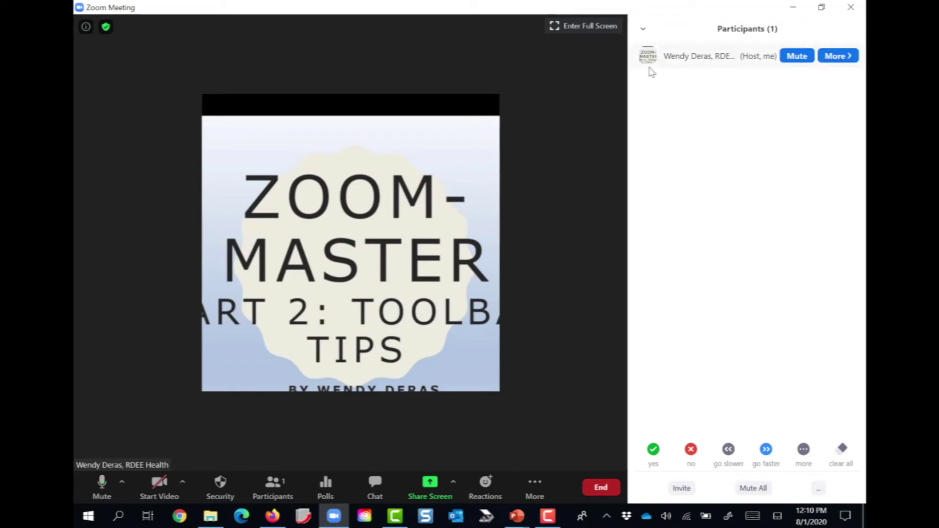
{"action": "left_click", "coordinate": [794, 57]}
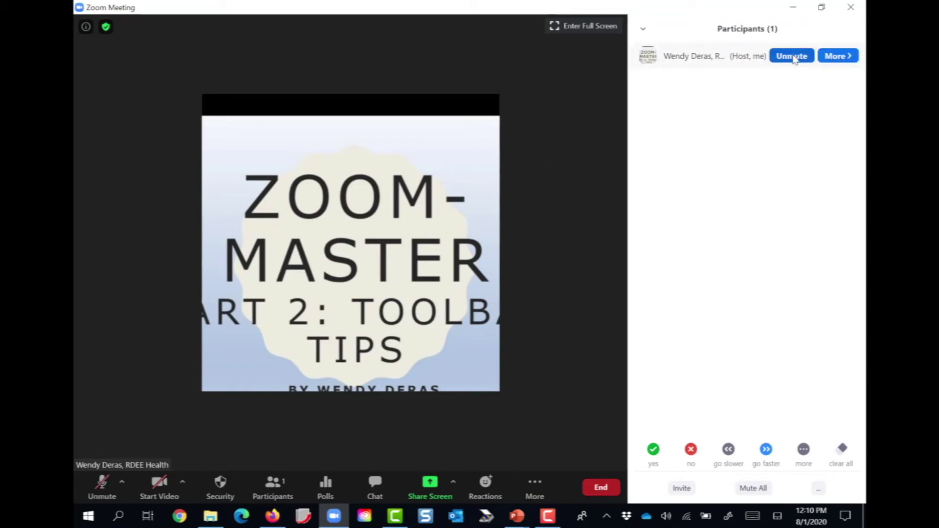
{"action": "left_click", "coordinate": [795, 57]}
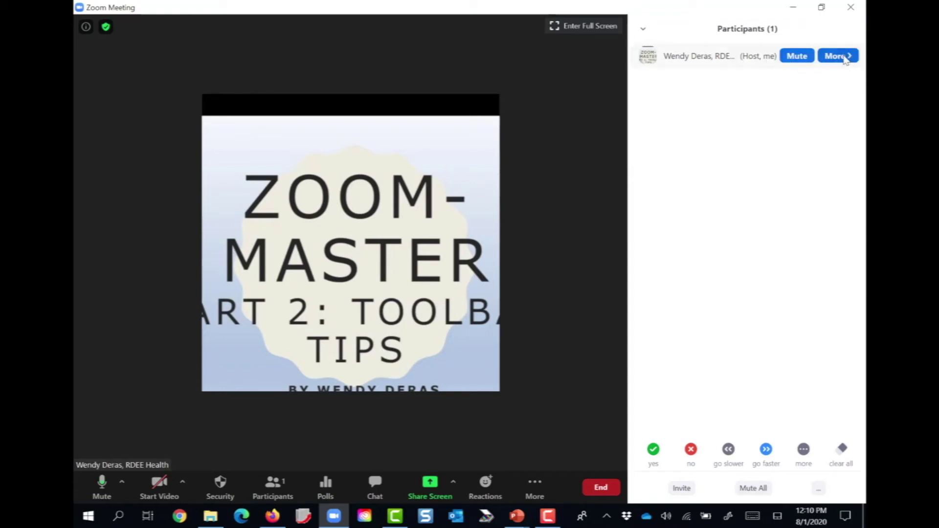
{"action": "left_click", "coordinate": [845, 61]}
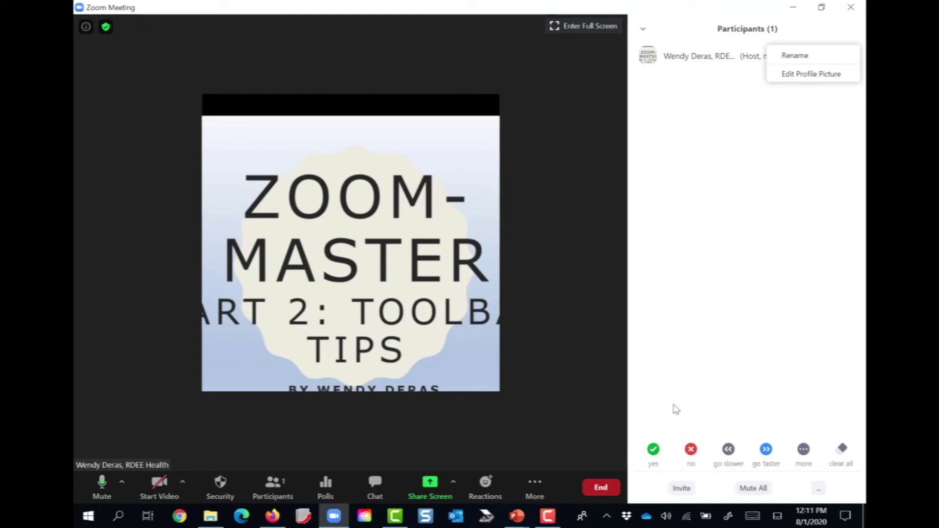
- Look at the ways to invite people to the meeting, and close the invitation dialog without inviting anyone
{"action": "left_click", "coordinate": [683, 491]}
{"action": "left_click", "coordinate": [683, 492]}
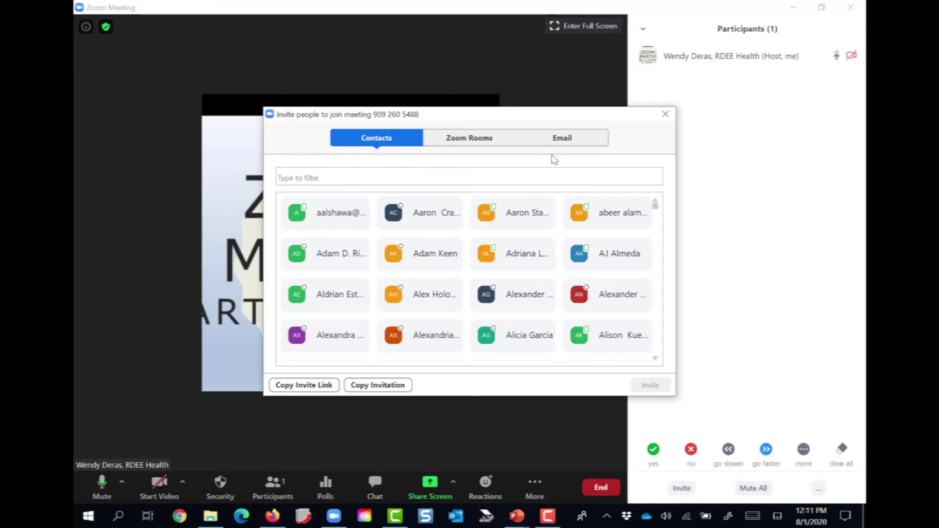
{"action": "left_click", "coordinate": [666, 115]}
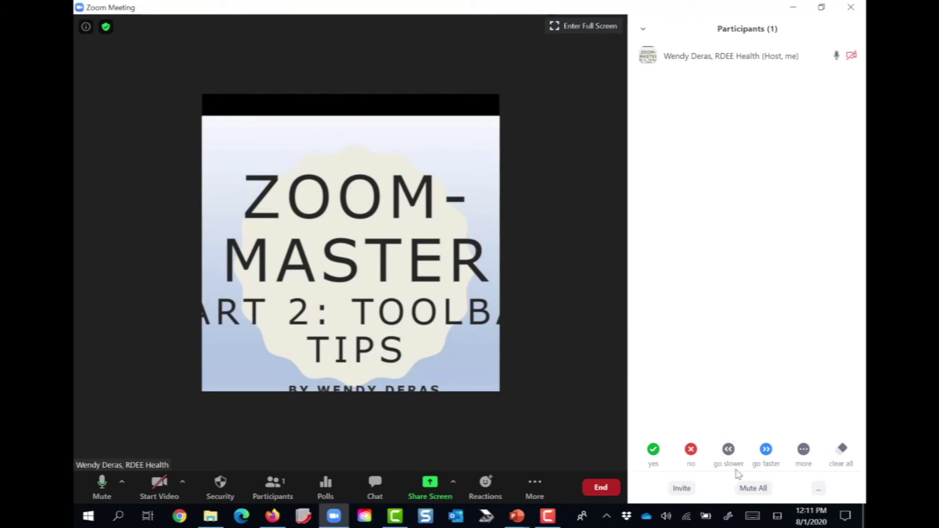
- Try the coffee cup and clock feedback icons beside the host's name, clearing each one after showing it
{"action": "left_click", "coordinate": [804, 454]}
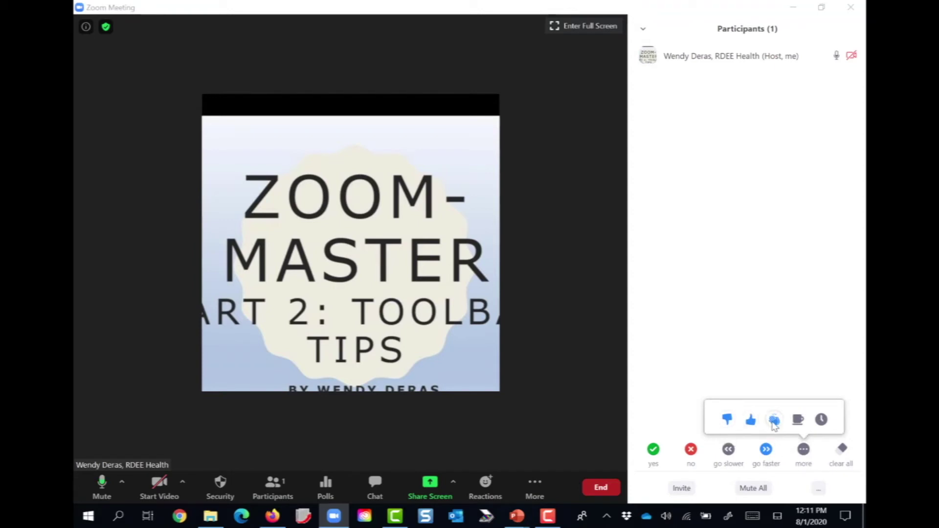
{"action": "left_click", "coordinate": [799, 421]}
{"action": "mouse_move", "coordinate": [806, 65]}
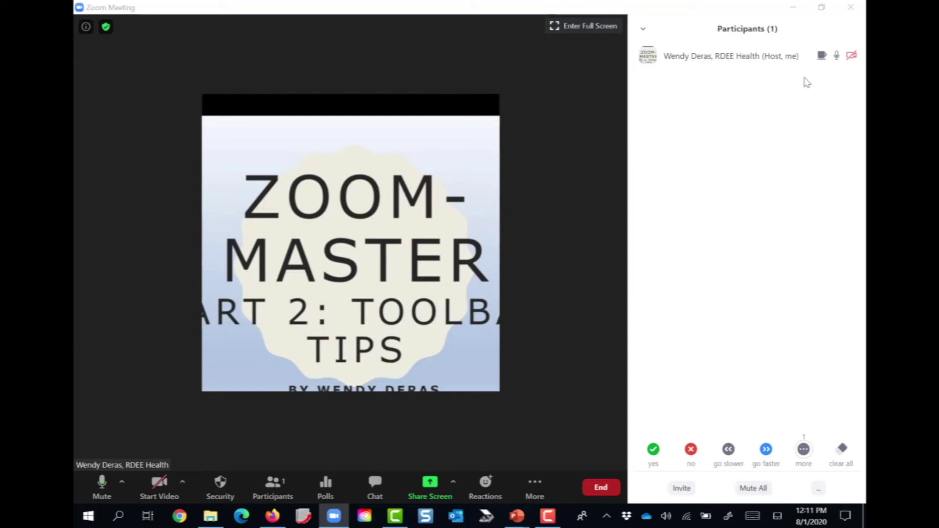
{"action": "left_click", "coordinate": [841, 455]}
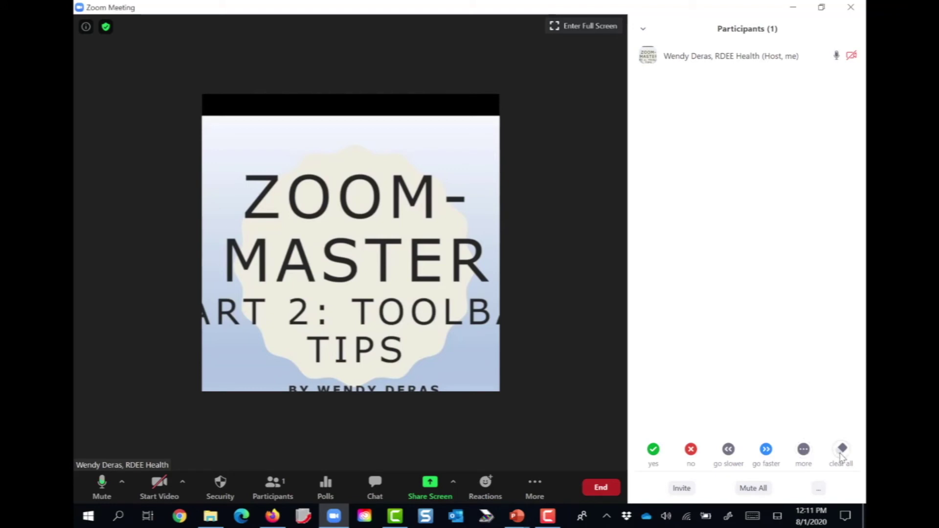
{"action": "left_click", "coordinate": [804, 451]}
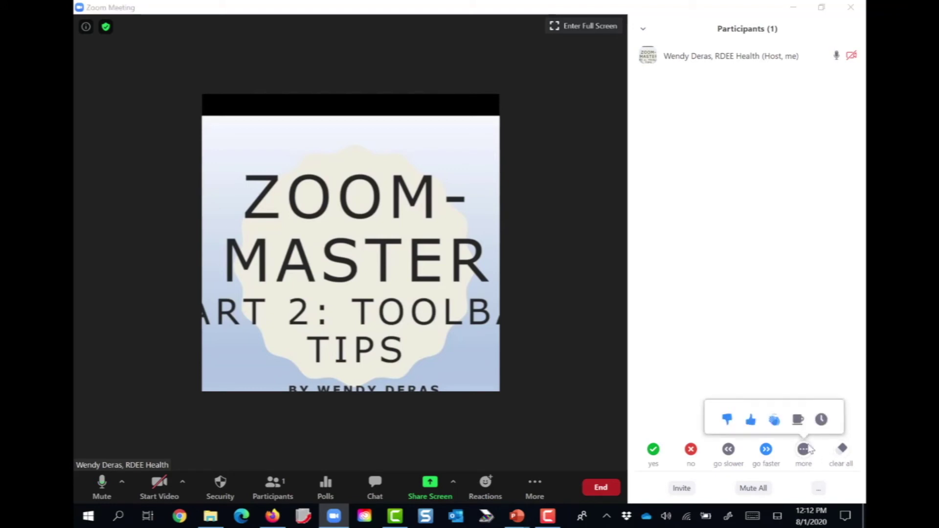
{"action": "left_click", "coordinate": [821, 421]}
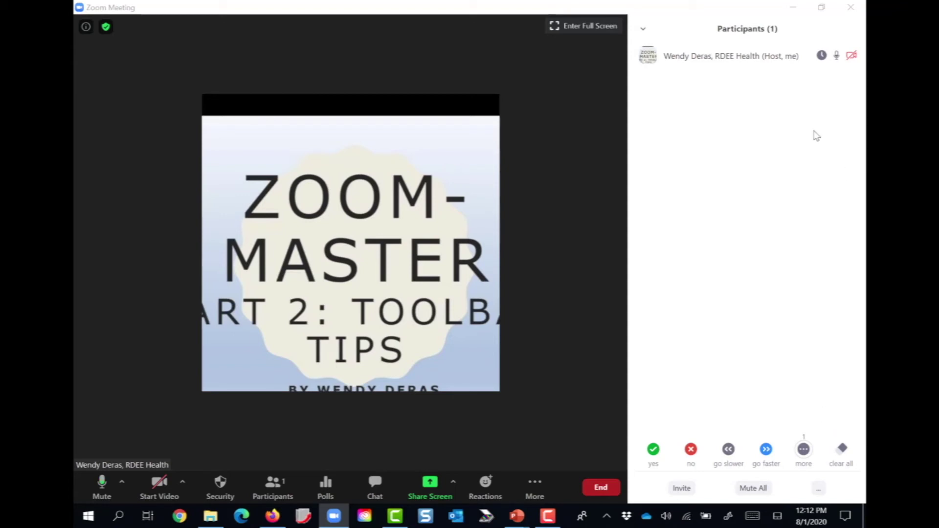
{"action": "left_click", "coordinate": [839, 455]}
- Compare the participants list's extra permission options with the meeting's security options, and dismiss both lists
{"action": "left_click", "coordinate": [819, 490]}
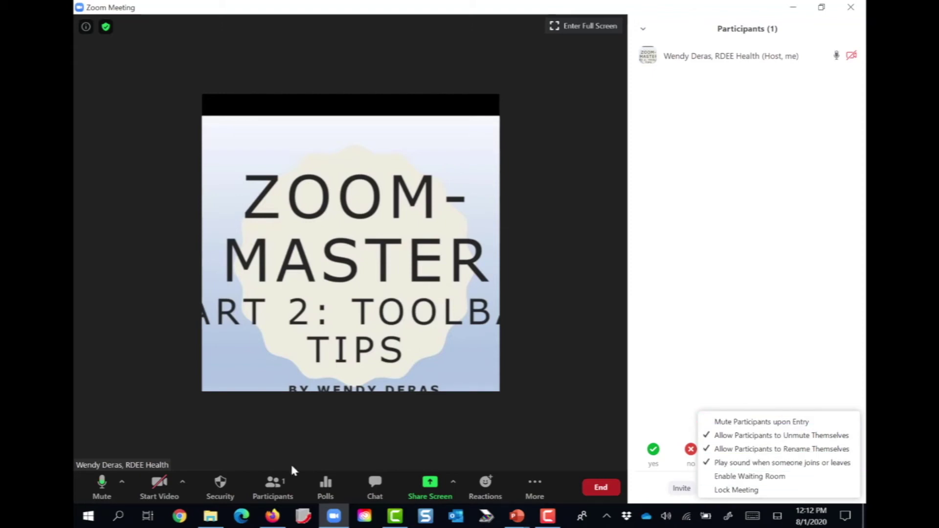
{"action": "left_click", "coordinate": [226, 488]}
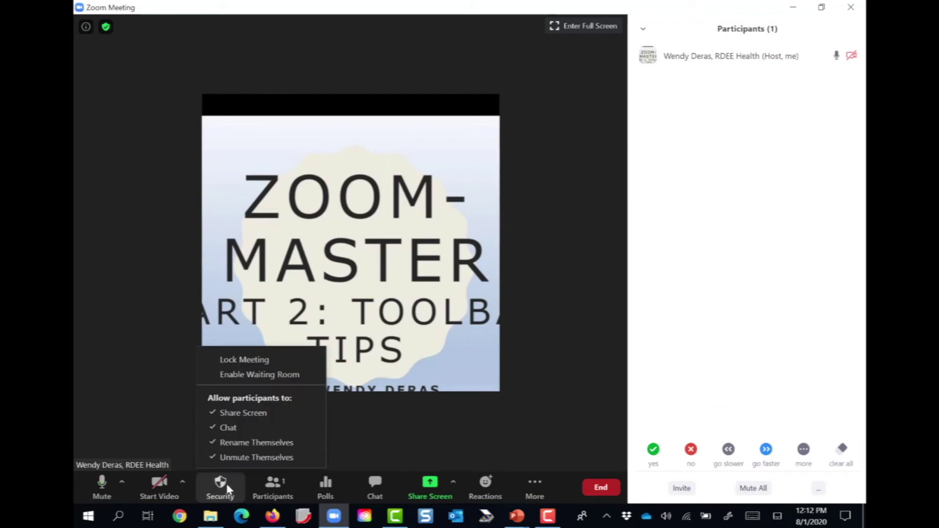
{"action": "left_click", "coordinate": [404, 431]}
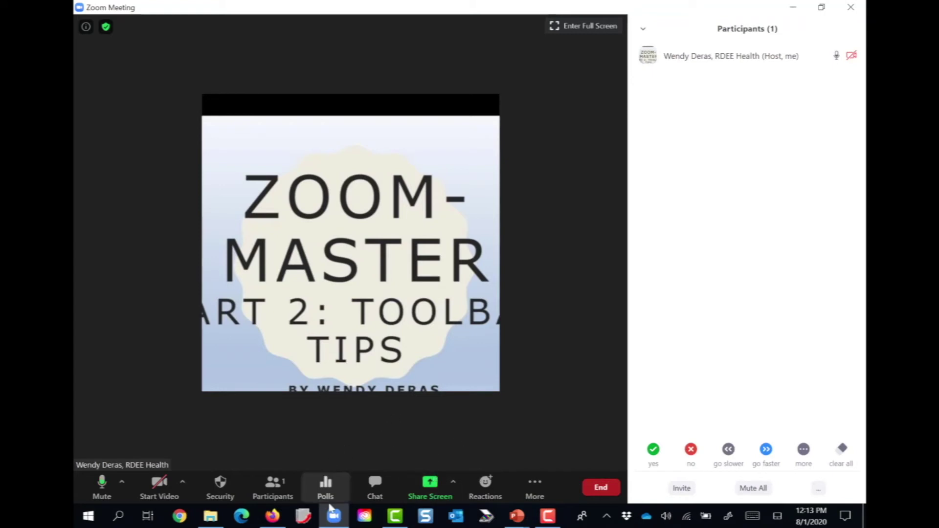
- Review the additional live streaming, closed caption, cloud recording and breakout room options, and dismiss the list
{"action": "left_click", "coordinate": [535, 484]}
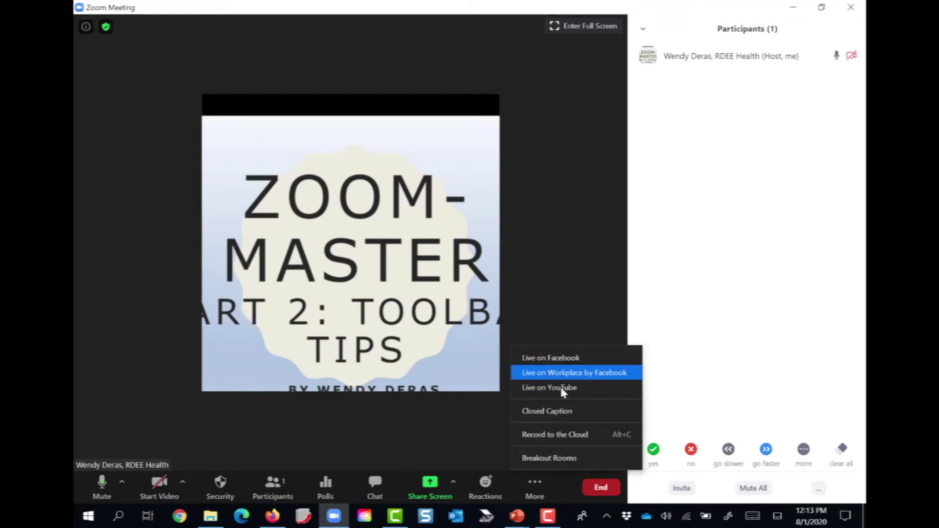
{"action": "left_click", "coordinate": [461, 428]}
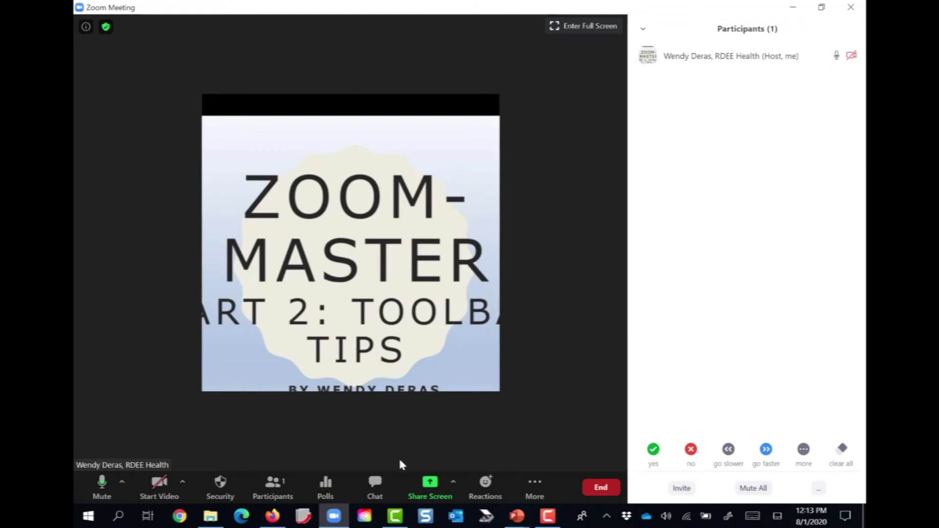
- Show the group chat below the participants list, and look at its close, minimize and pop-out options without choosing one
{"action": "left_click", "coordinate": [380, 489]}
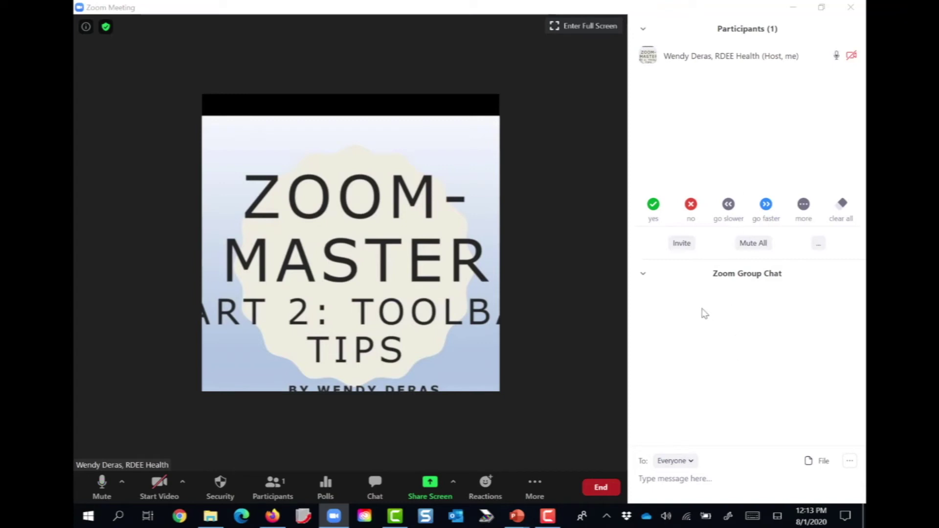
{"action": "left_click", "coordinate": [643, 275]}
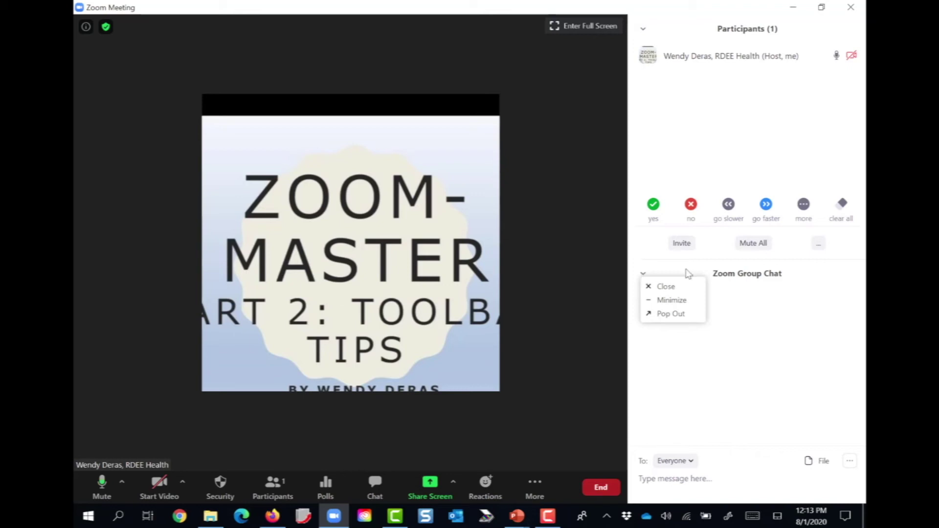
{"action": "left_click", "coordinate": [778, 299]}
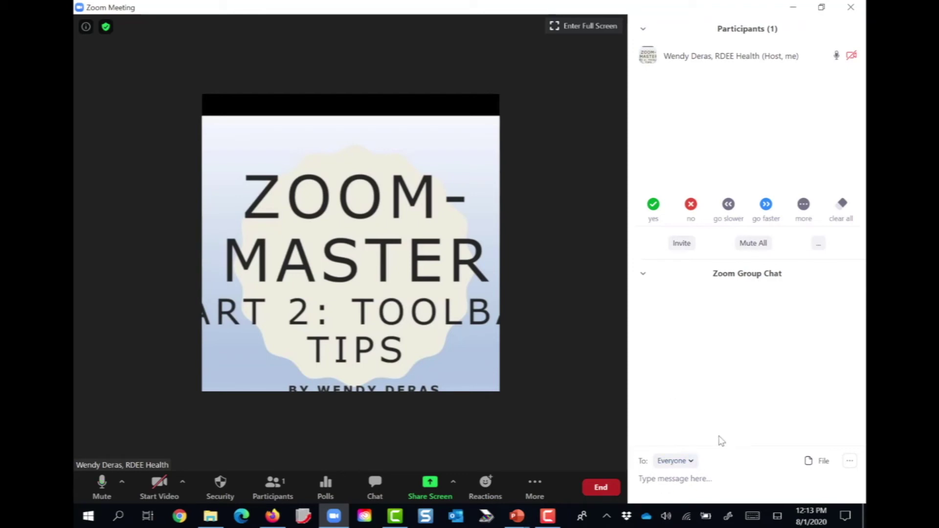
- Send the chat message "Hello I am your host!" to everyone
{"action": "left_click", "coordinate": [685, 486]}
{"action": "type", "text": "Hello I am "}
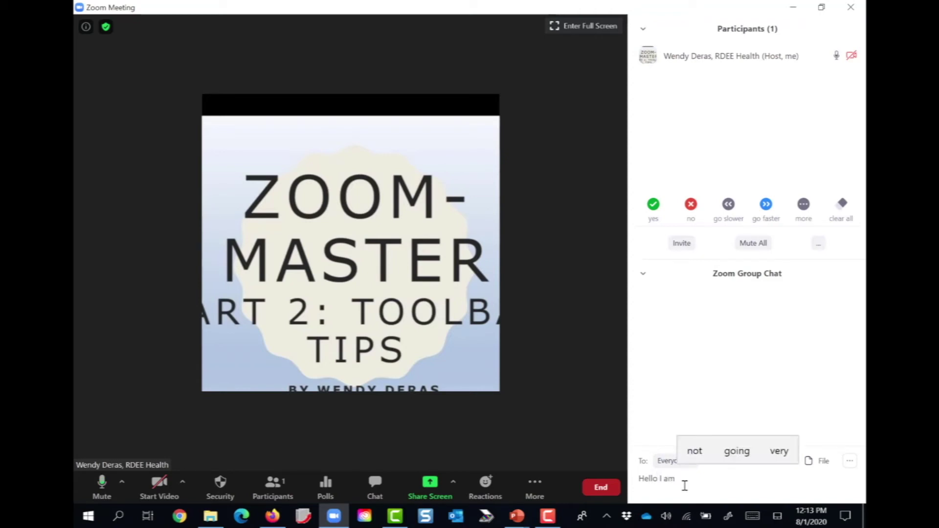
{"action": "type", "text": "your host"}
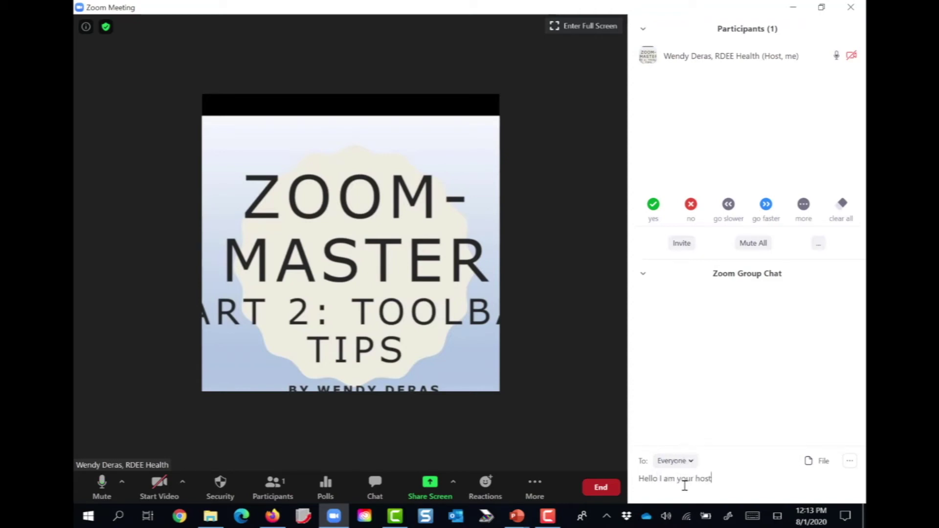
{"action": "type", "text": "!"}
{"action": "key", "text": "Return"}
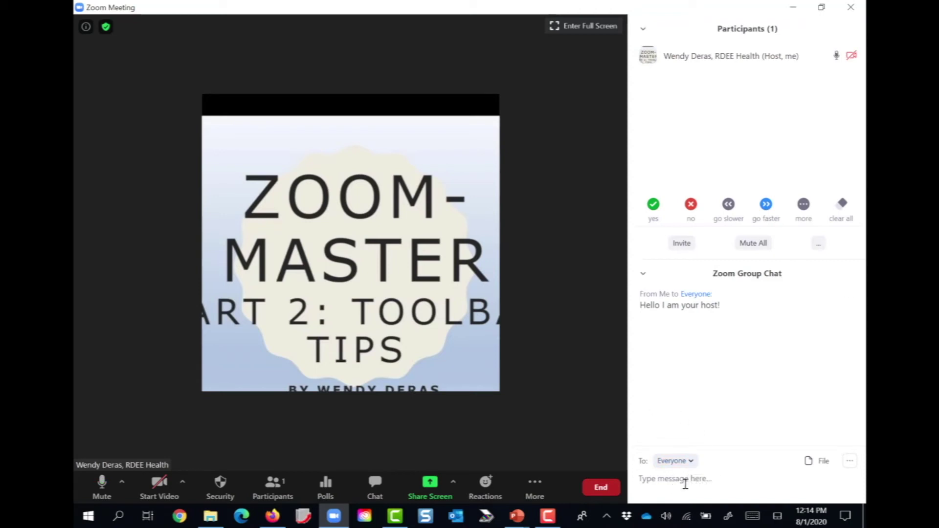
- Share the CCC New Logo image from the Resources > Logos folder in Dropbox with everyone in the group chat
{"action": "left_click", "coordinate": [810, 464]}
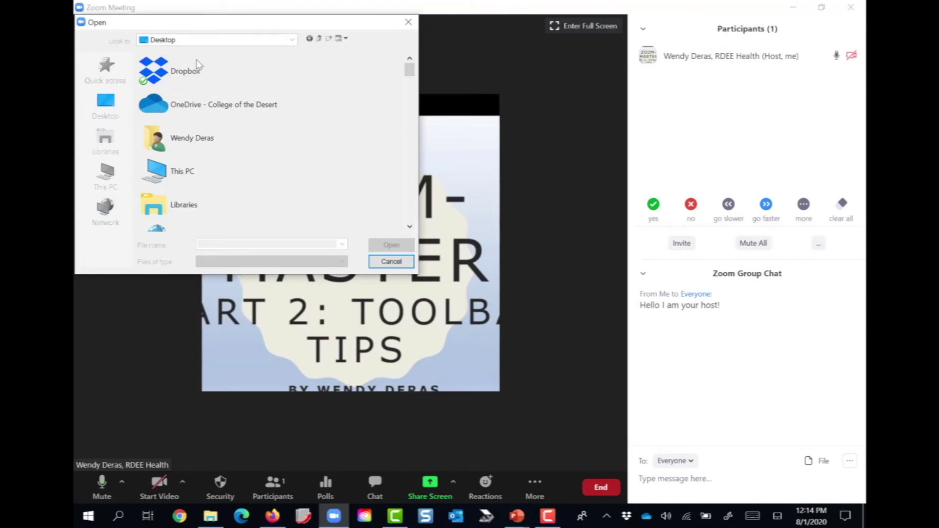
{"action": "left_click", "coordinate": [105, 106]}
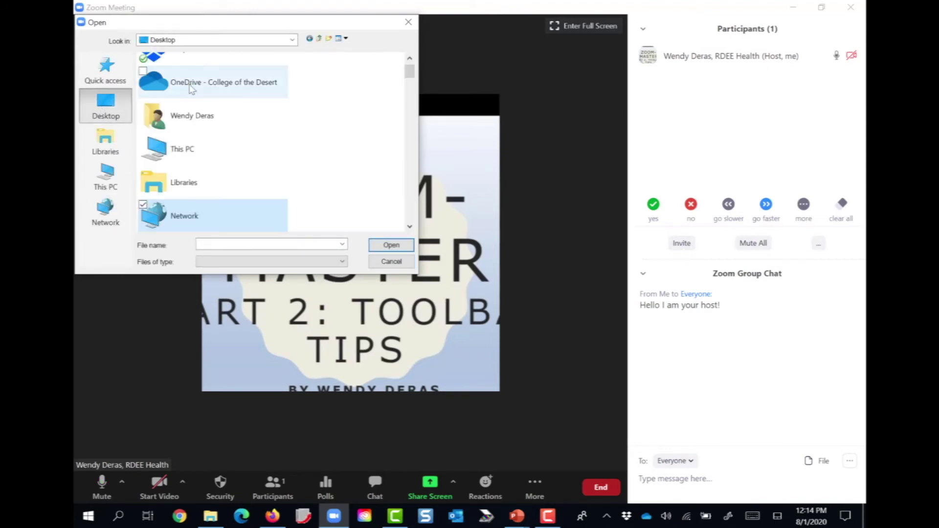
{"action": "left_click", "coordinate": [197, 62]}
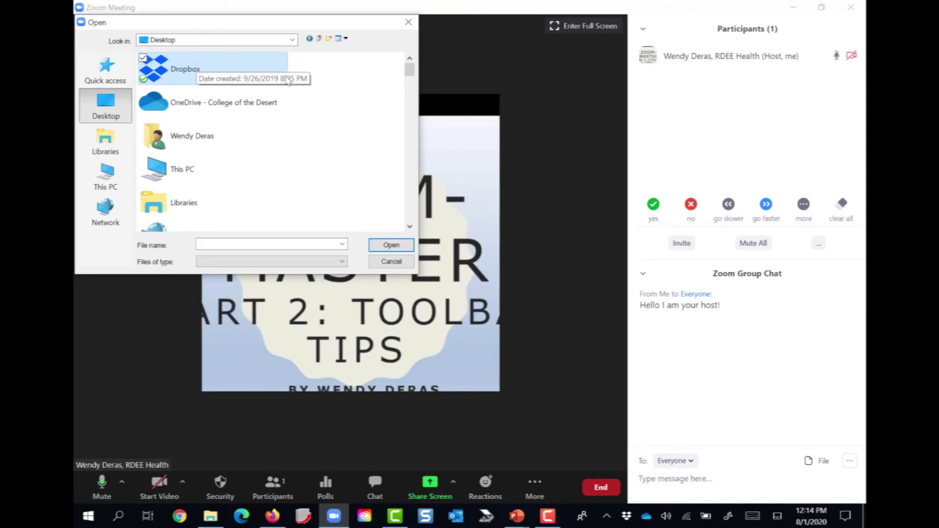
{"action": "double_click", "coordinate": [286, 79]}
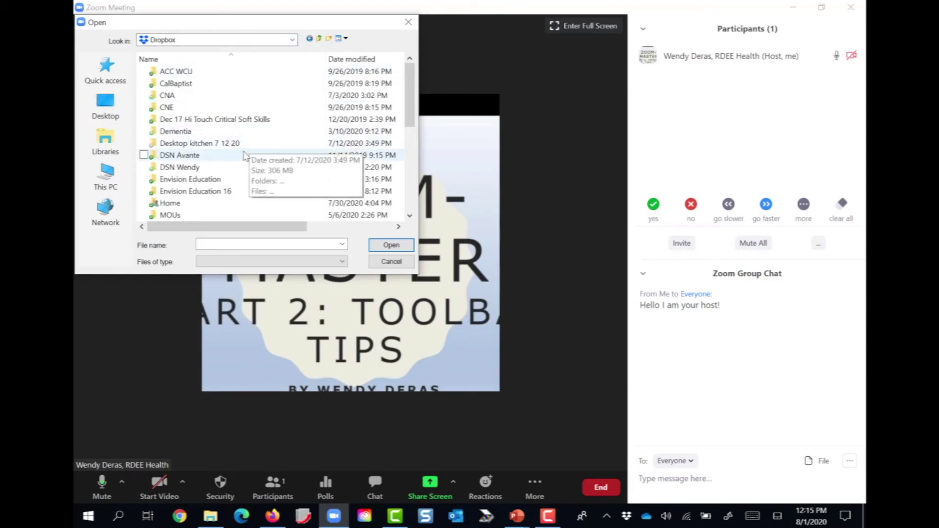
{"action": "double_click", "coordinate": [241, 167]}
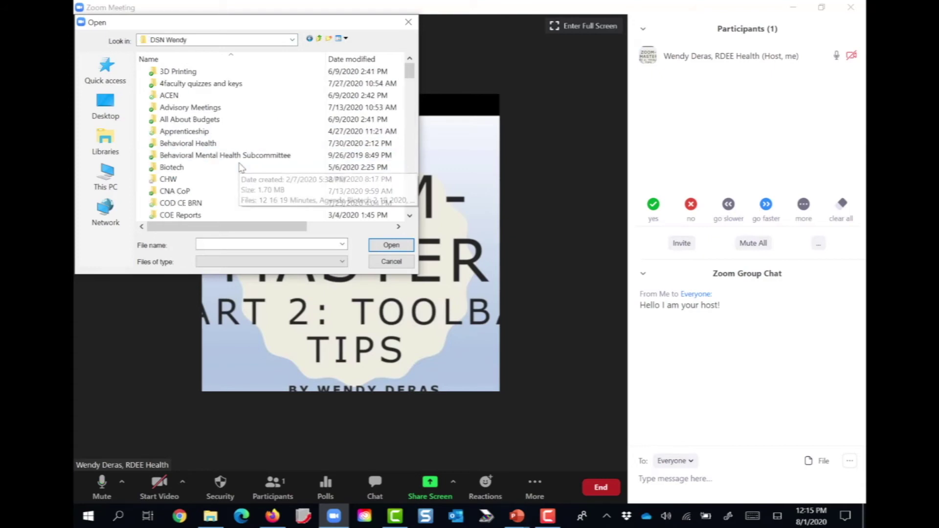
{"action": "scroll", "coordinate": [241, 168], "scroll_direction": "down", "scroll_amount": 1}
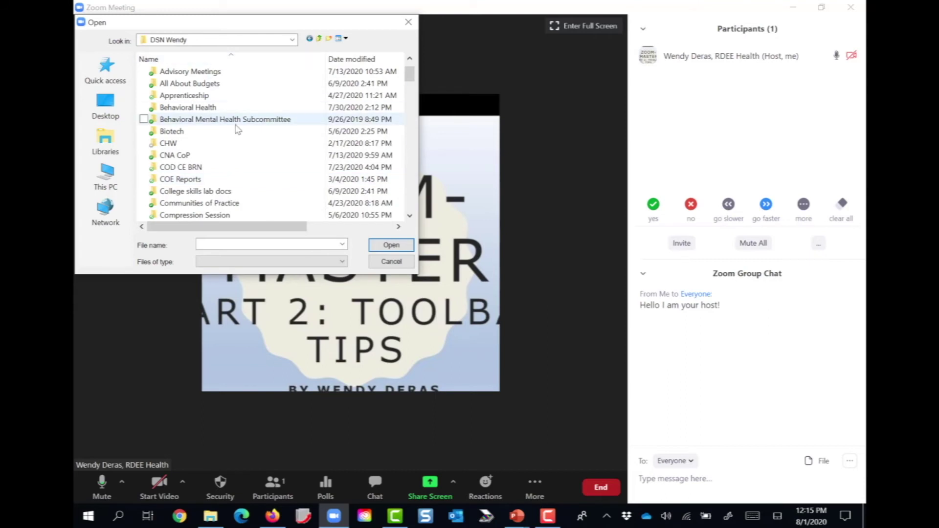
{"action": "scroll", "coordinate": [236, 129], "scroll_direction": "down", "scroll_amount": 2}
{"action": "scroll", "coordinate": [235, 129], "scroll_direction": "down", "scroll_amount": 6}
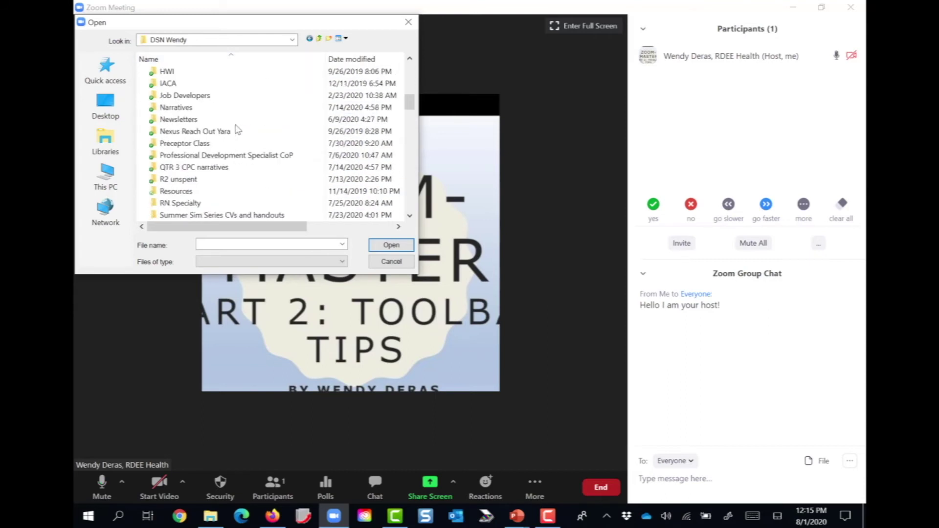
{"action": "double_click", "coordinate": [185, 193]}
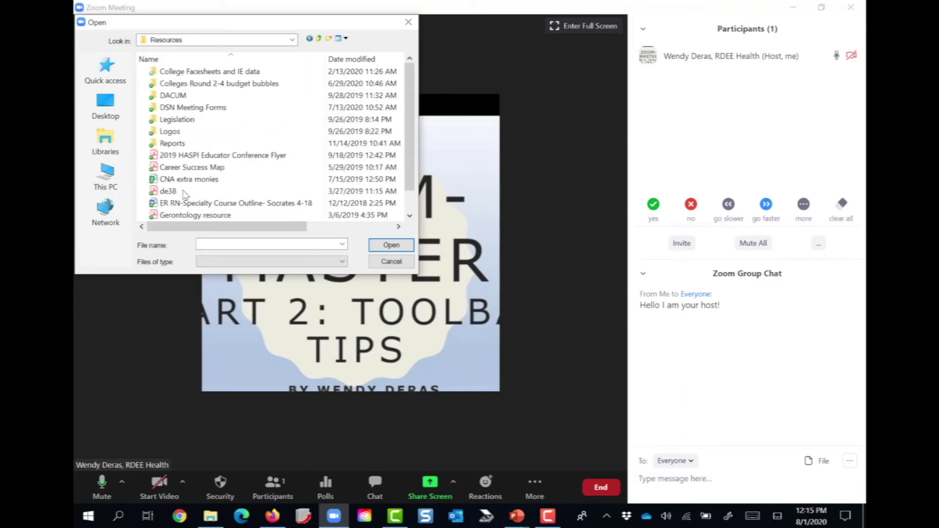
{"action": "double_click", "coordinate": [188, 134]}
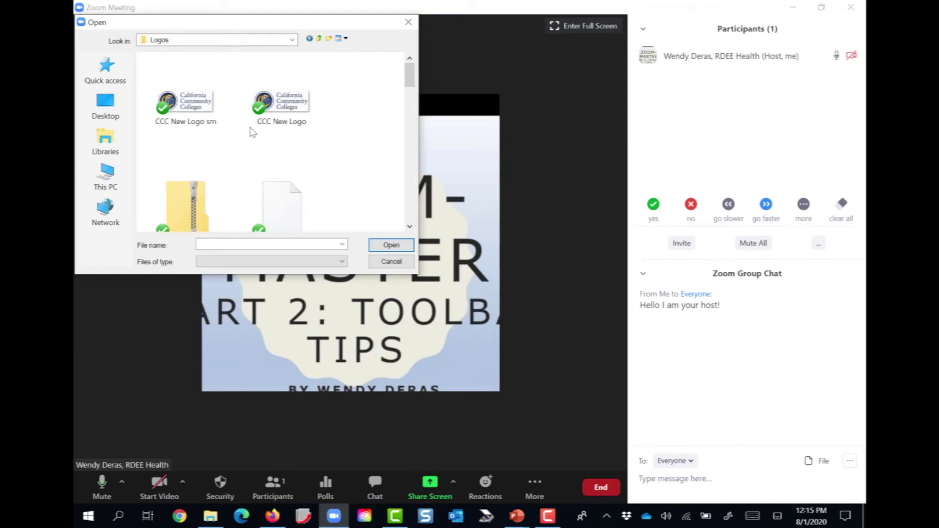
{"action": "double_click", "coordinate": [285, 114]}
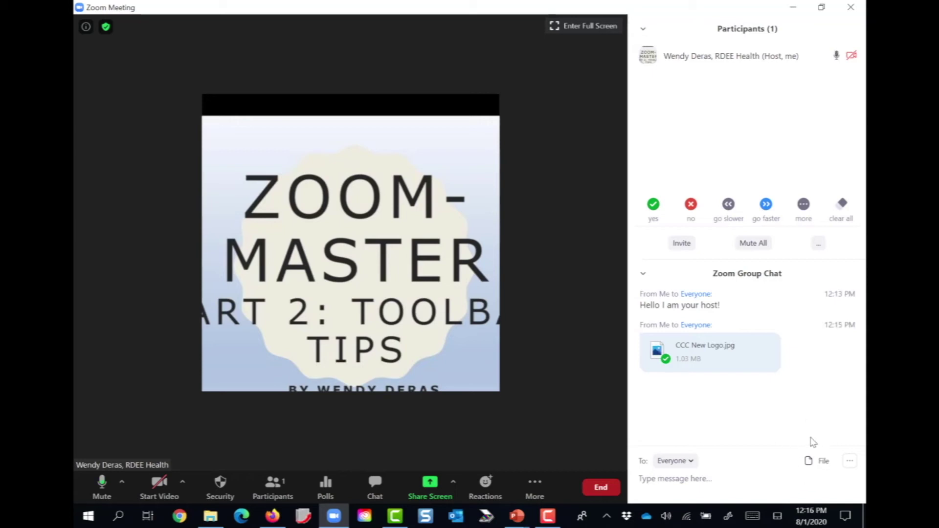
- Review the chat's saving option and participant chat permissions, and dismiss the list without choosing one
{"action": "left_click", "coordinate": [850, 462]}
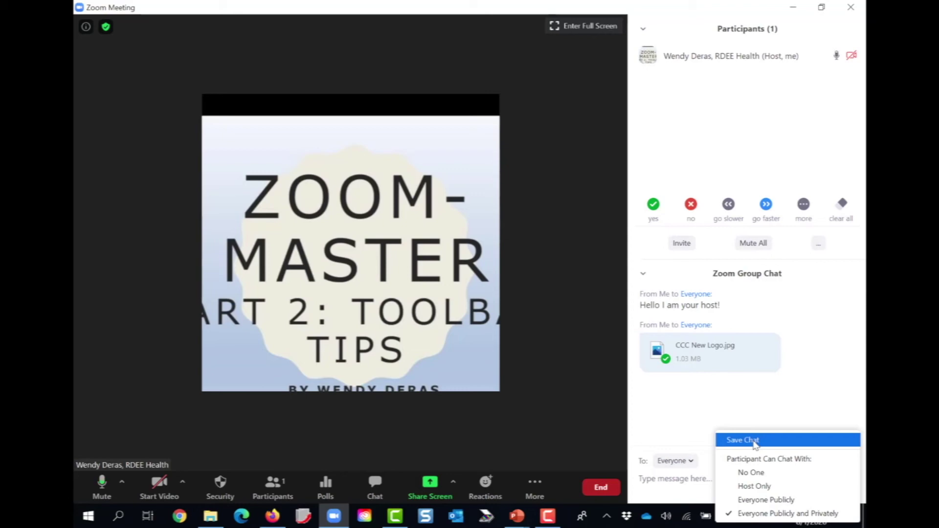
{"action": "left_click", "coordinate": [743, 397]}
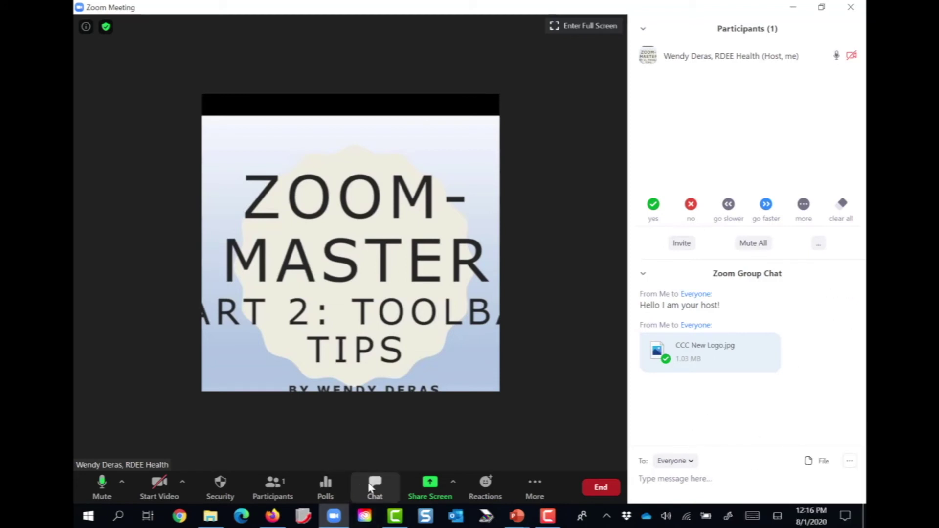
- Review the basic and advanced screen sharing sources, highlighting the Zoom Master Part 2 Toolbar Tips presentation without sharing it
{"action": "left_click", "coordinate": [433, 497]}
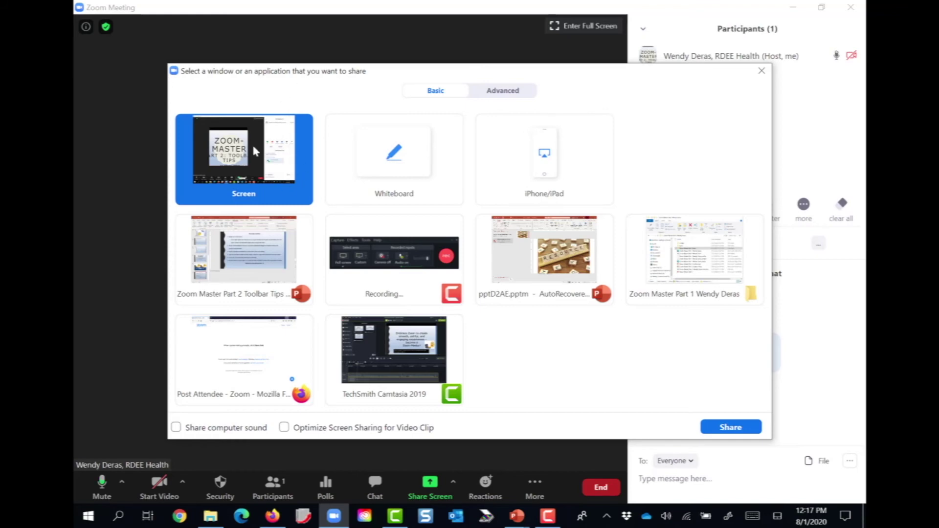
{"action": "left_click", "coordinate": [277, 256]}
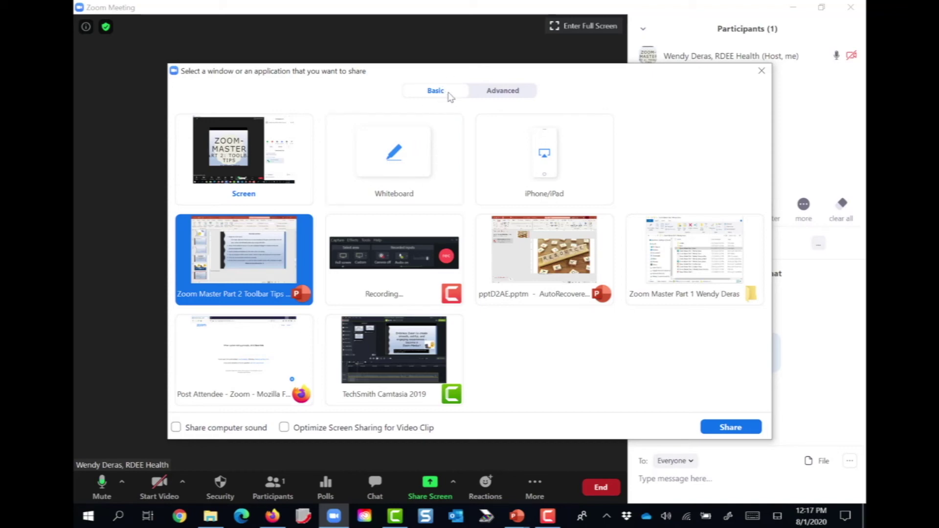
{"action": "left_click", "coordinate": [504, 92]}
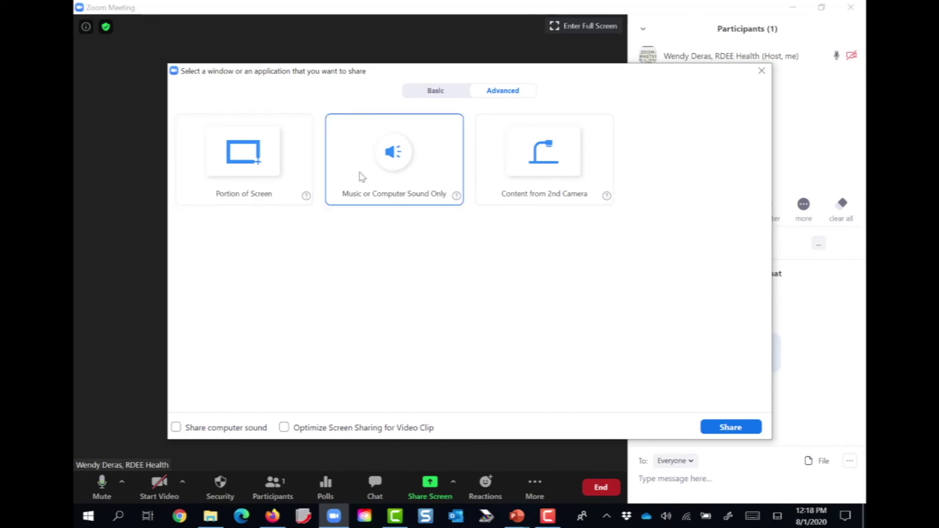
{"action": "left_click", "coordinate": [436, 92]}
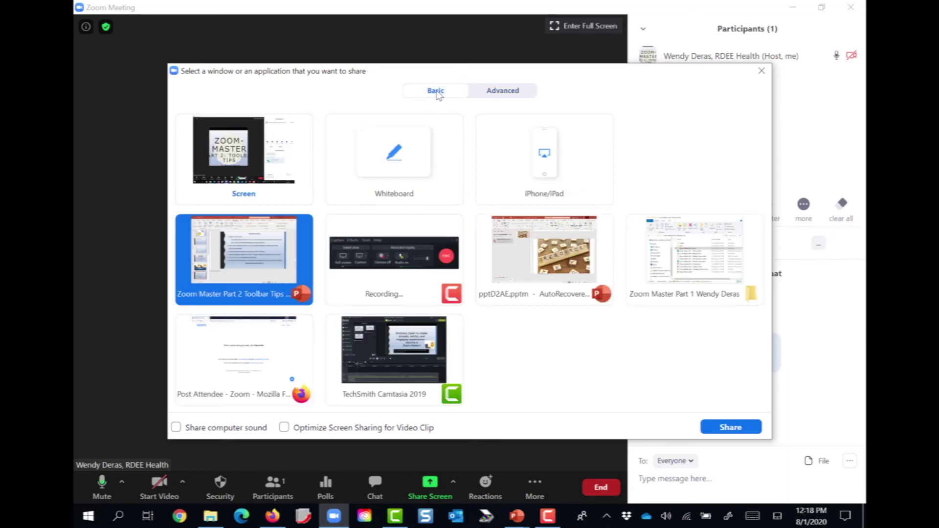
- Share the Whiteboard with the meeting and minimize the PowerPoint window behind it
{"action": "left_click", "coordinate": [413, 169]}
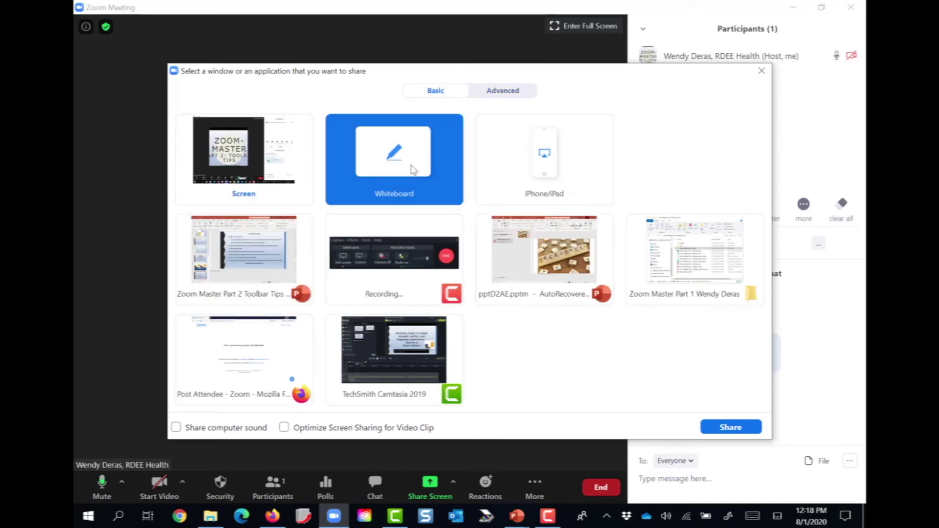
{"action": "left_click", "coordinate": [726, 427]}
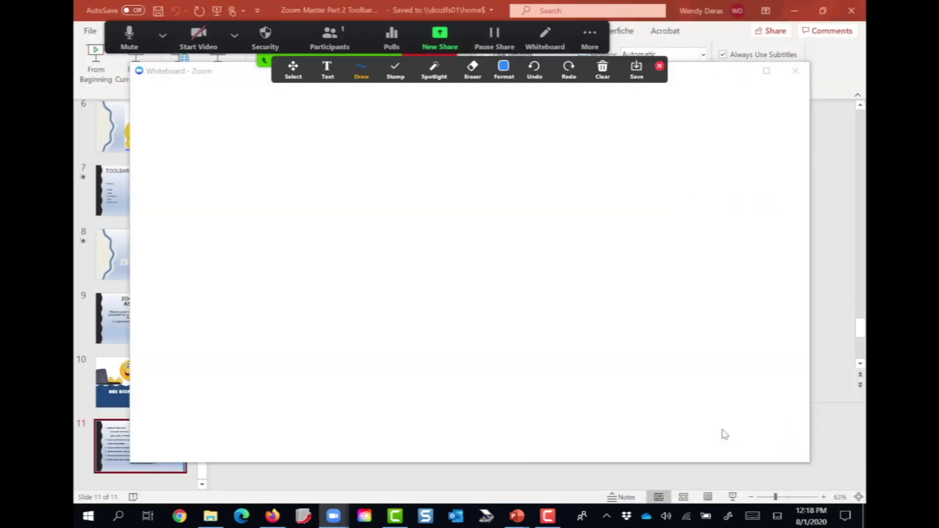
{"action": "left_click", "coordinate": [798, 13]}
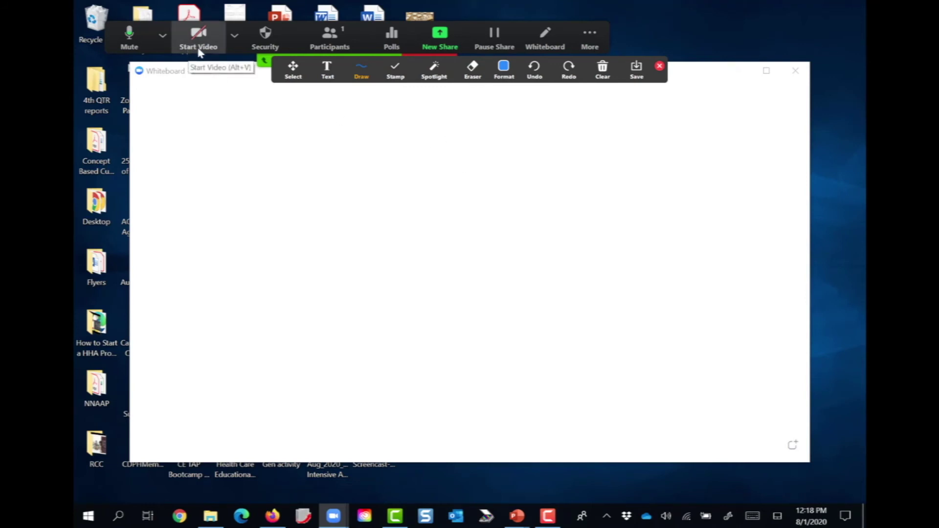
- Review the audio, video and additional options on the floating meeting controls while sharing, and dismiss the lists
{"action": "left_click", "coordinate": [234, 38]}
{"action": "left_click", "coordinate": [589, 39]}
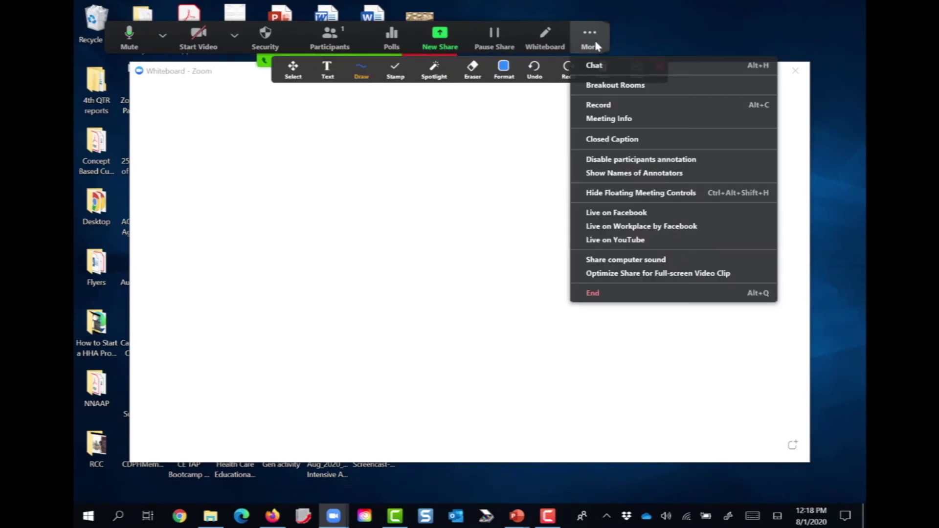
{"action": "left_click", "coordinate": [234, 35]}
{"action": "left_click", "coordinate": [163, 36]}
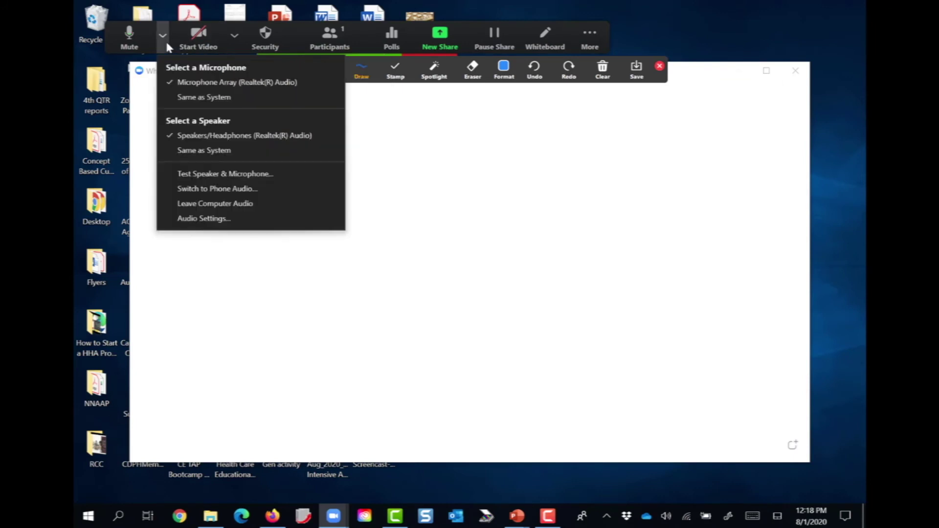
{"action": "left_click", "coordinate": [234, 35]}
{"action": "left_click", "coordinate": [590, 43]}
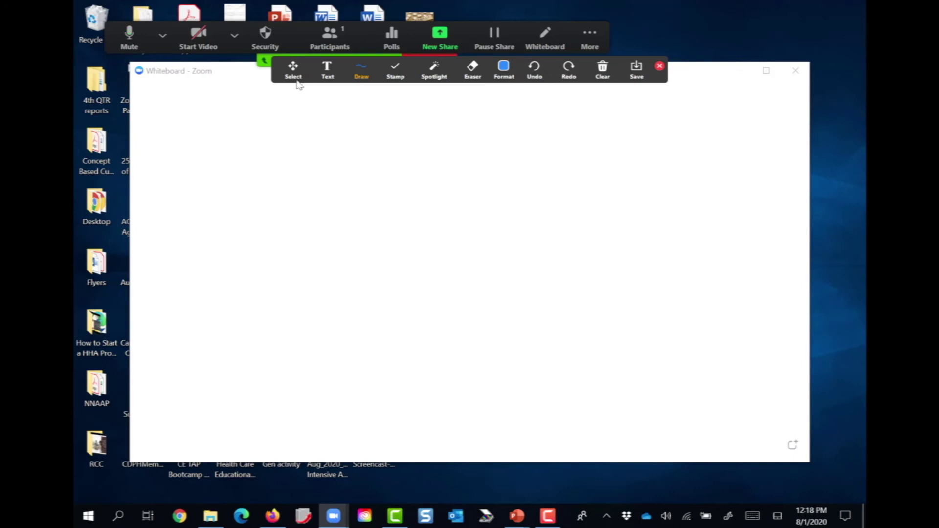
- Place a text box on the whiteboard, make it narrower and taller than its default, and move it near the whiteboard's upper-left corner
{"action": "left_click", "coordinate": [375, 73]}
{"action": "left_click", "coordinate": [328, 78]}
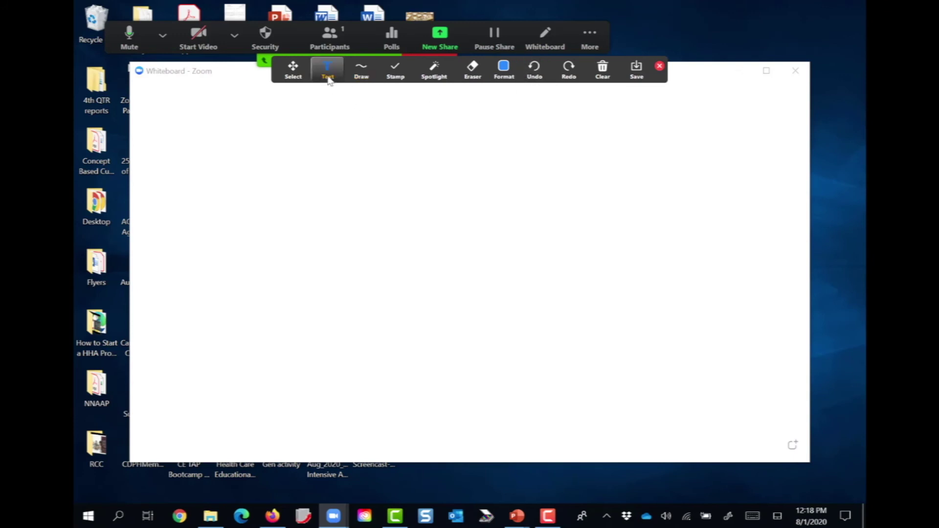
{"action": "left_click", "coordinate": [257, 142]}
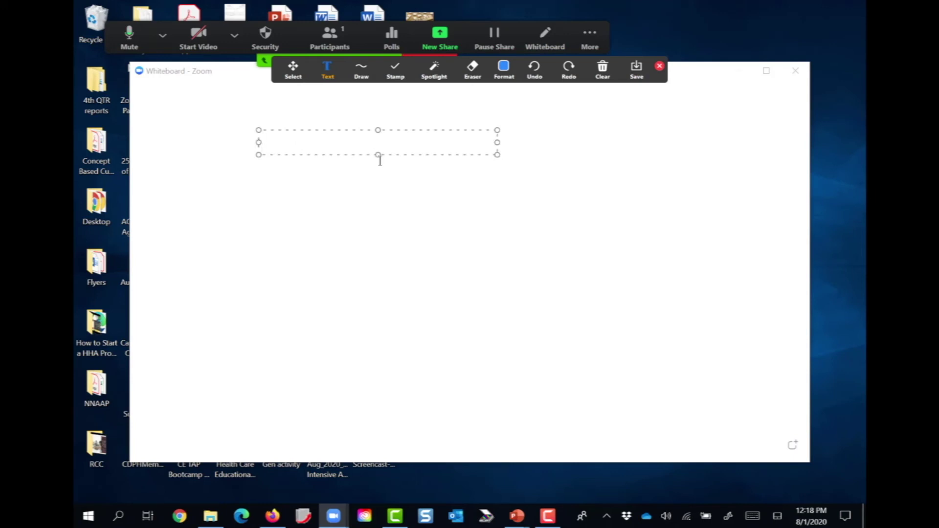
{"action": "left_click_drag", "start_coordinate": [378, 155], "coordinate": [392, 387]}
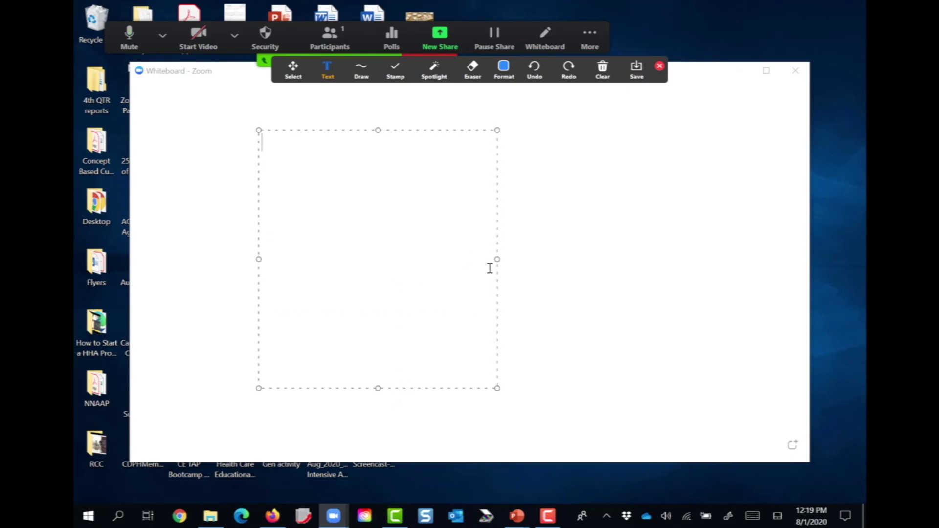
{"action": "left_click_drag", "start_coordinate": [497, 261], "coordinate": [388, 260]}
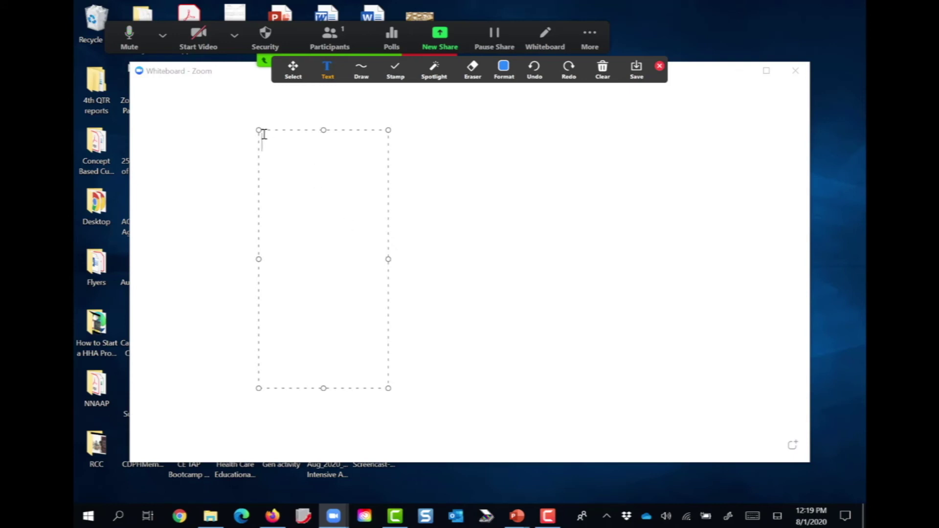
{"action": "left_click_drag", "start_coordinate": [236, 129], "coordinate": [189, 119]}
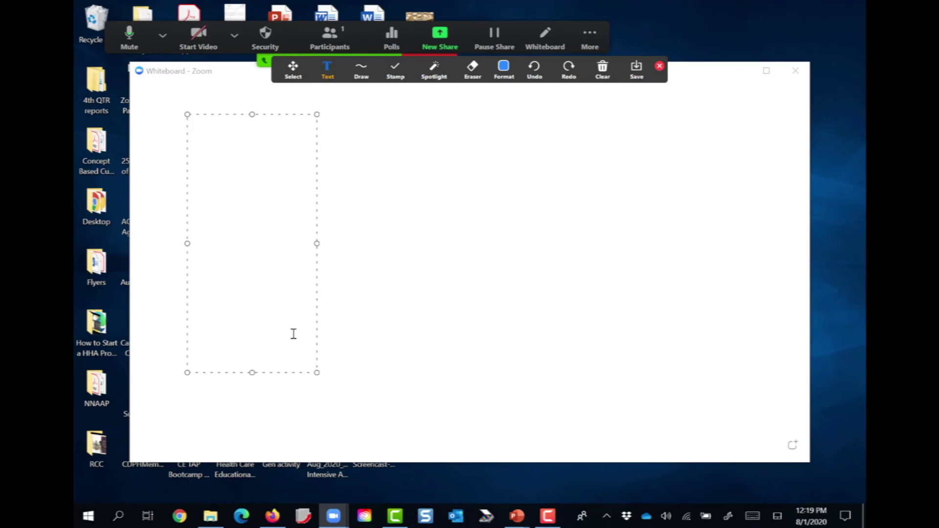
{"action": "left_click_drag", "start_coordinate": [255, 371], "coordinate": [250, 201]}
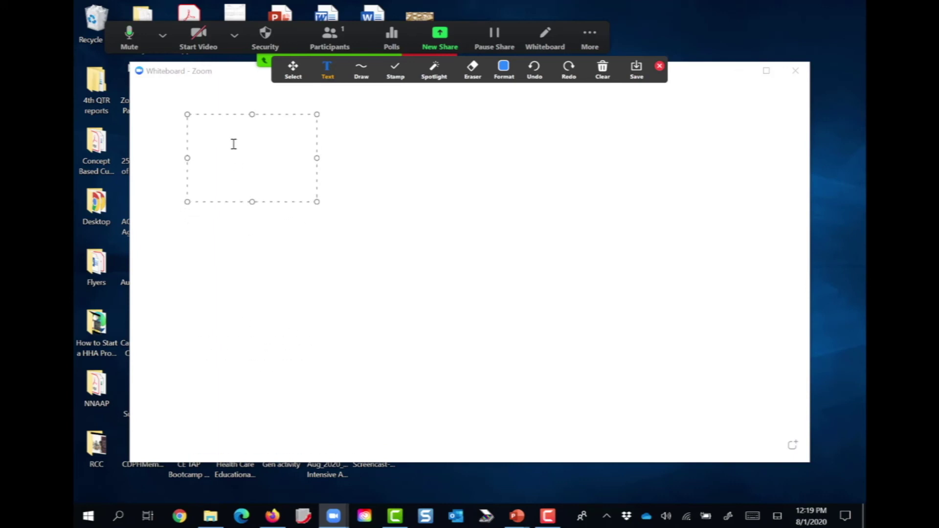
- Enter "Group 1" followed by four line breaks in the whiteboard text box, and finish editing it
{"action": "type", "text": "Group 1"}
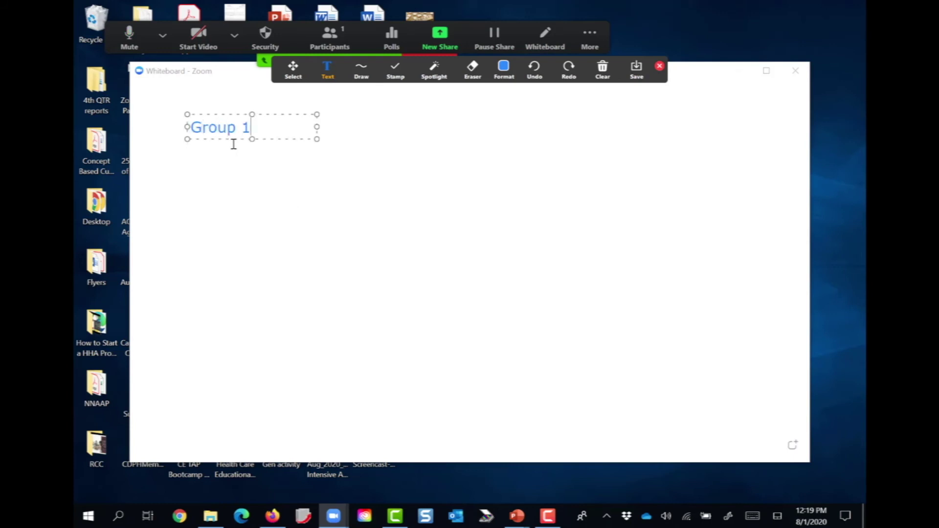
{"action": "key", "text": "Return"}
{"action": "key", "text": "Return"}
{"action": "key", "text": "Return"}
{"action": "key", "text": "Return"}
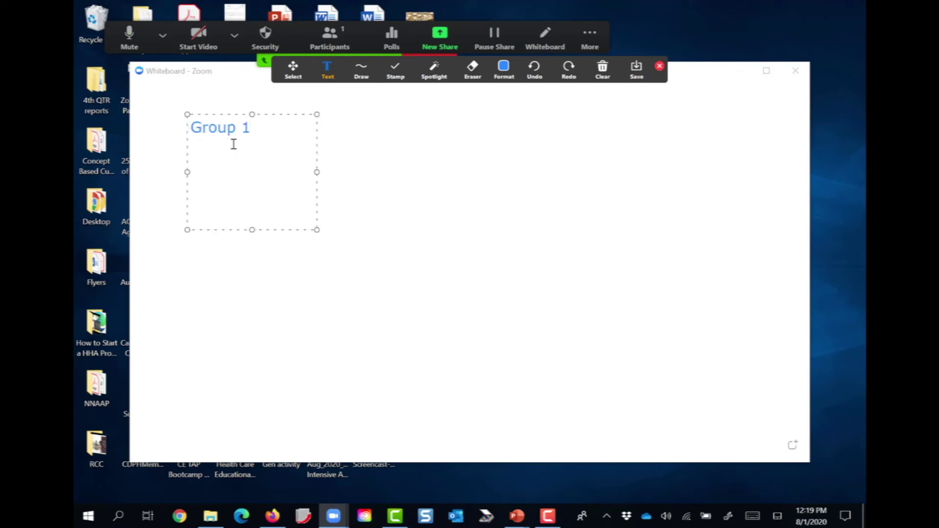
{"action": "left_click", "coordinate": [397, 190]}
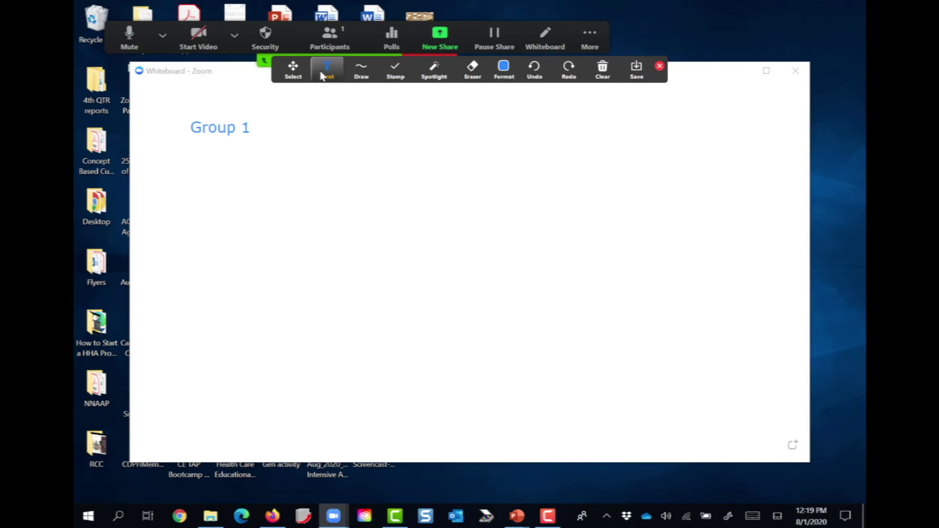
- Add the text "Group 2" to the right of Group 1, and move the annotation toolbar below the sharing indicator
{"action": "left_click", "coordinate": [335, 135]}
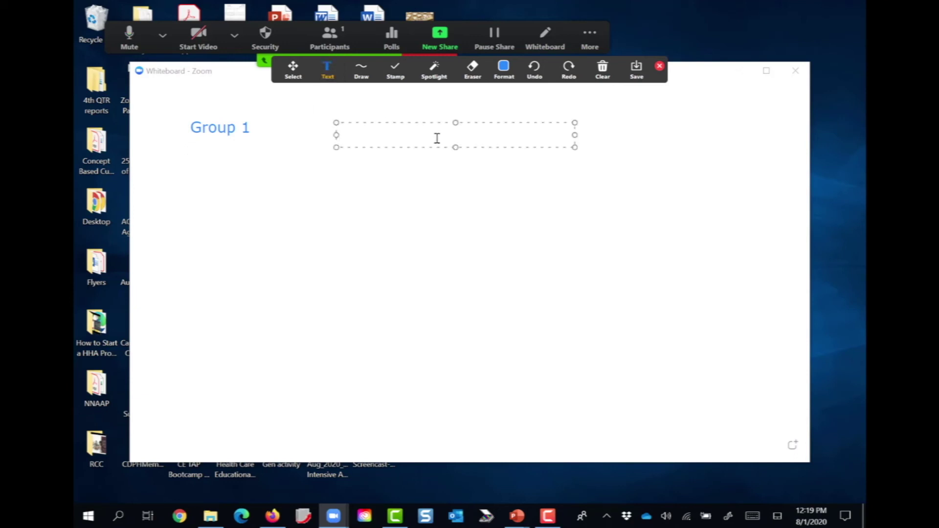
{"action": "type", "text": "Group 2"}
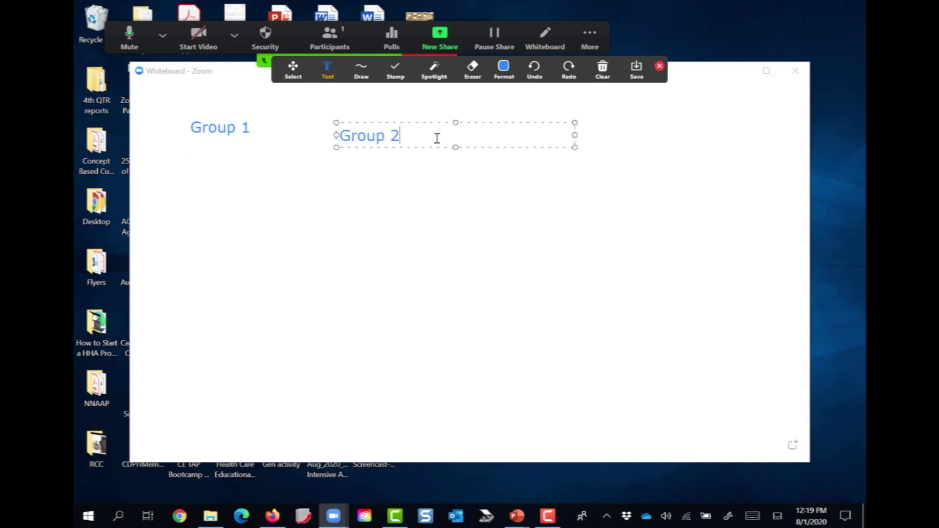
{"action": "left_click", "coordinate": [482, 212]}
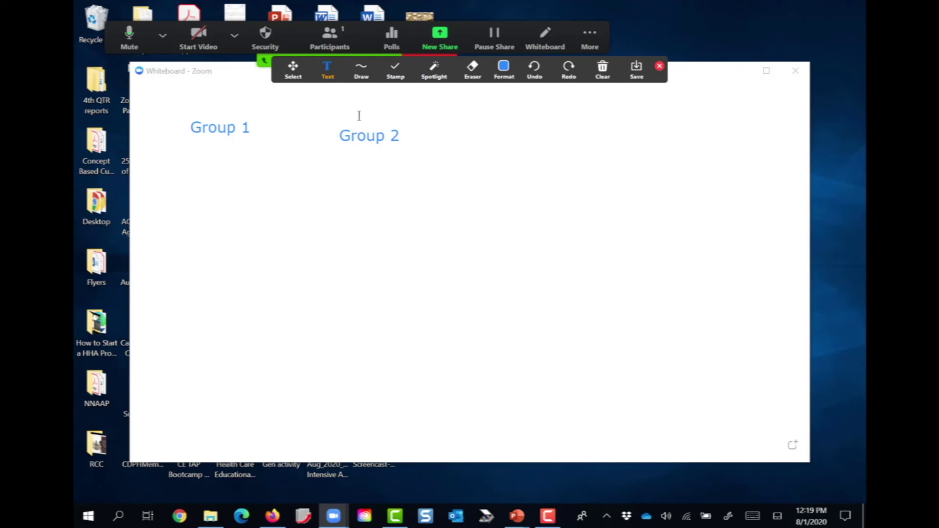
{"action": "mouse_move", "coordinate": [418, 69]}
{"action": "left_mouse_down"}
{"action": "mouse_move", "coordinate": [584, 165]}
{"action": "mouse_move", "coordinate": [595, 151]}
{"action": "mouse_move", "coordinate": [410, 103]}
{"action": "left_mouse_up"}
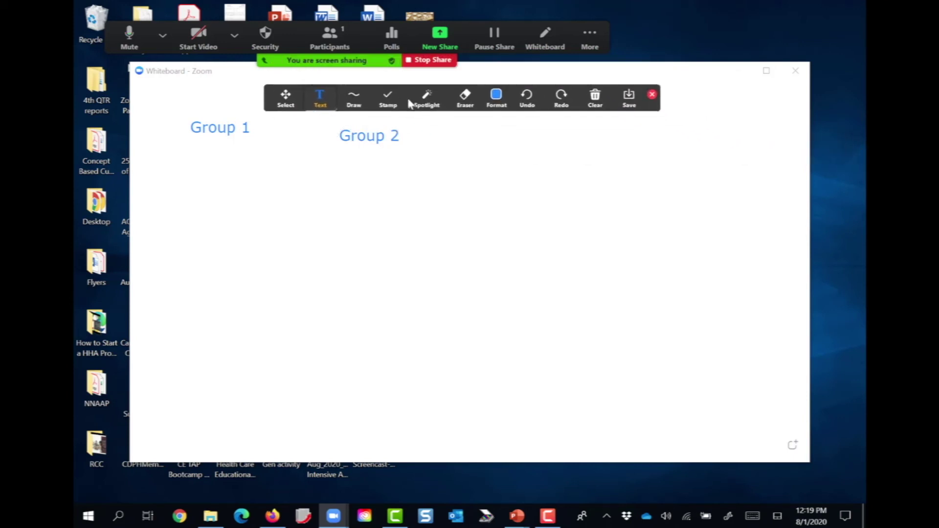
- Add the text "Group 3" to the whiteboard, to the right of Group 2 and slightly lower
{"action": "left_click", "coordinate": [411, 101]}
{"action": "left_click", "coordinate": [347, 100]}
{"action": "left_click", "coordinate": [321, 101]}
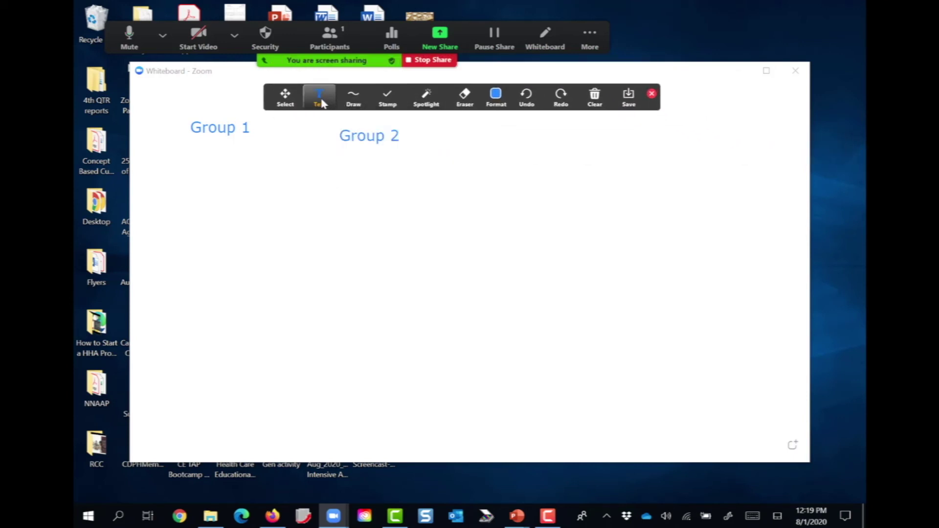
{"action": "left_click", "coordinate": [494, 148]}
{"action": "type", "text": "Group 3"}
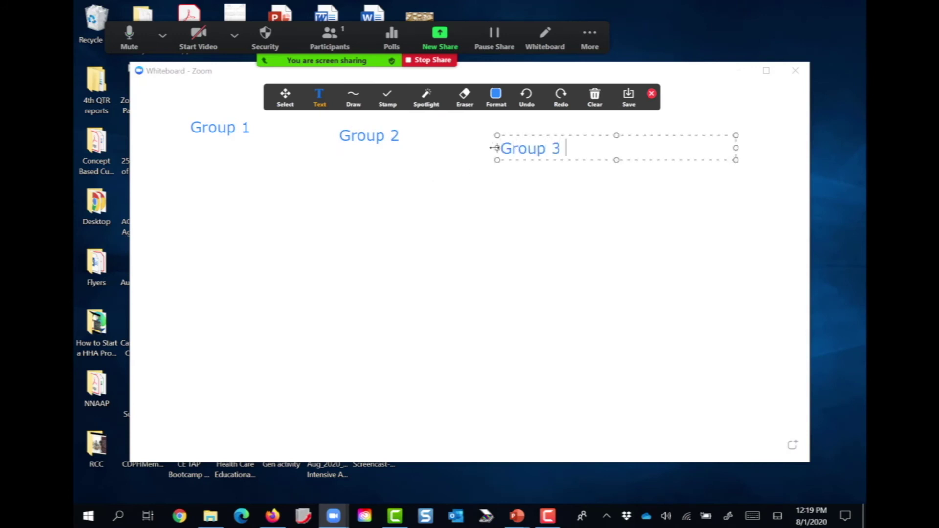
{"action": "left_click", "coordinate": [494, 218]}
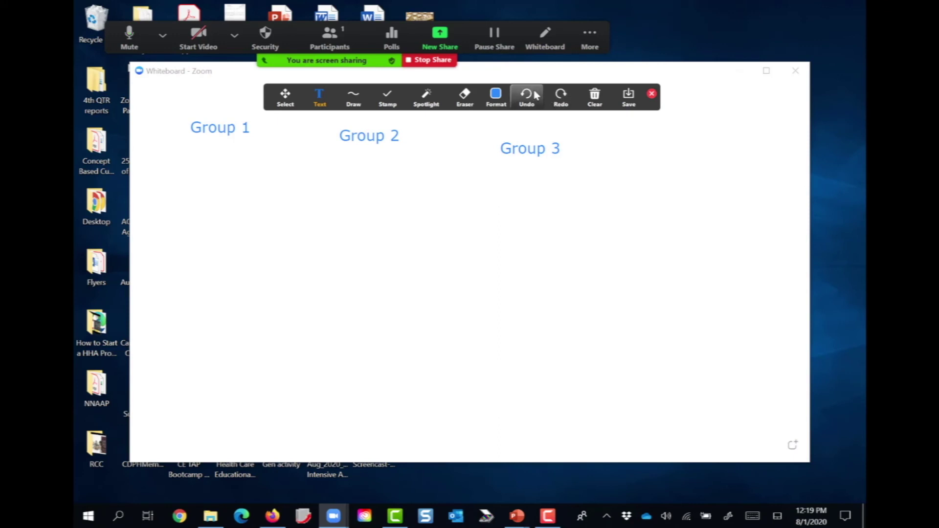
- Move the annotation toolbar down to the whiteboard's lower edge and shift the floating meeting controls further right
{"action": "left_click", "coordinate": [443, 95]}
{"action": "left_click_drag", "start_coordinate": [446, 93], "coordinate": [400, 426]}
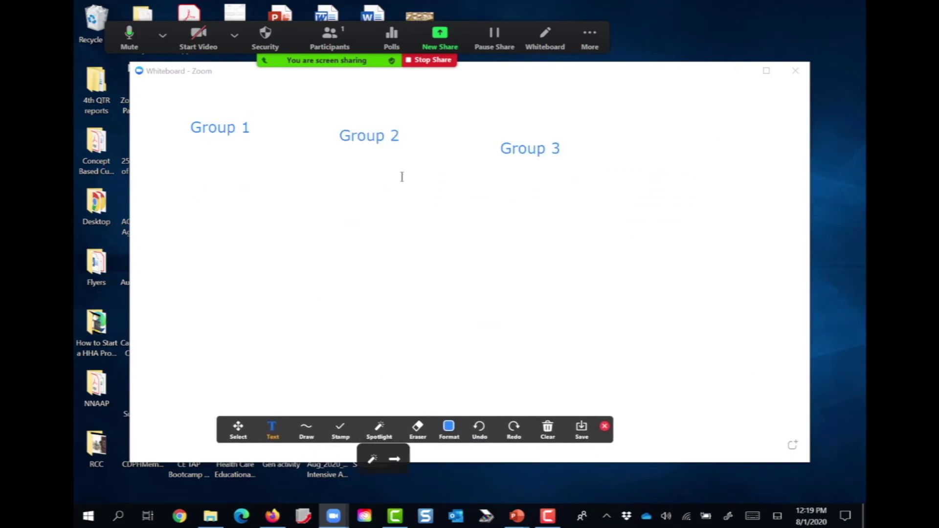
{"action": "left_click_drag", "start_coordinate": [467, 25], "coordinate": [574, 19]}
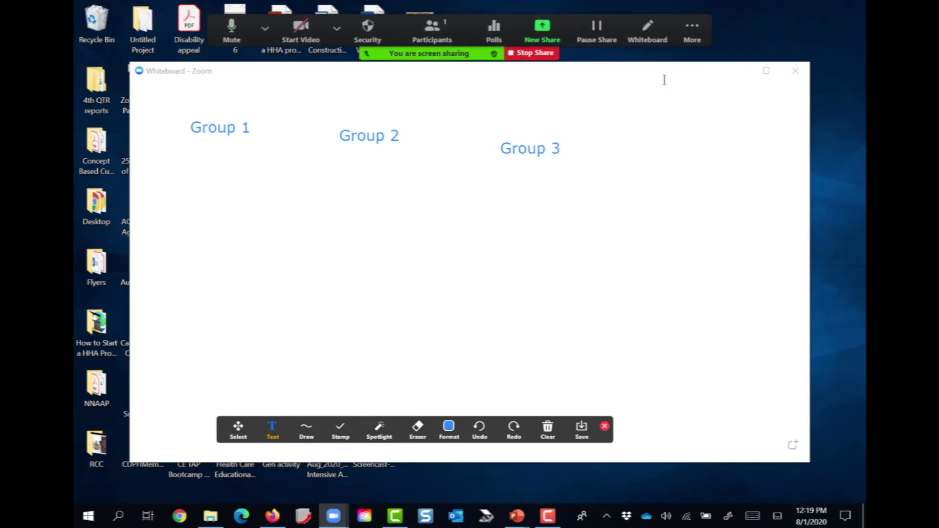
- Maximize the whiteboard window and move the annotation toolbar to the whiteboard's lower-right corner
{"action": "mouse_move", "coordinate": [667, 69]}
{"action": "left_mouse_down"}
{"action": "mouse_move", "coordinate": [658, 111]}
{"action": "mouse_move", "coordinate": [750, 78]}
{"action": "mouse_move", "coordinate": [712, 26]}
{"action": "mouse_move", "coordinate": [702, 73]}
{"action": "mouse_move", "coordinate": [654, 80]}
{"action": "mouse_move", "coordinate": [664, 69]}
{"action": "left_mouse_up"}
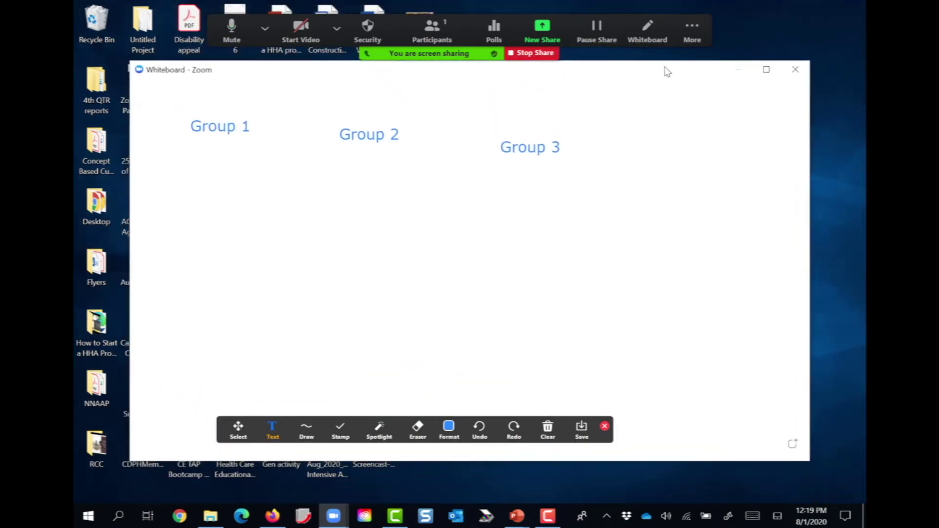
{"action": "left_click", "coordinate": [766, 70]}
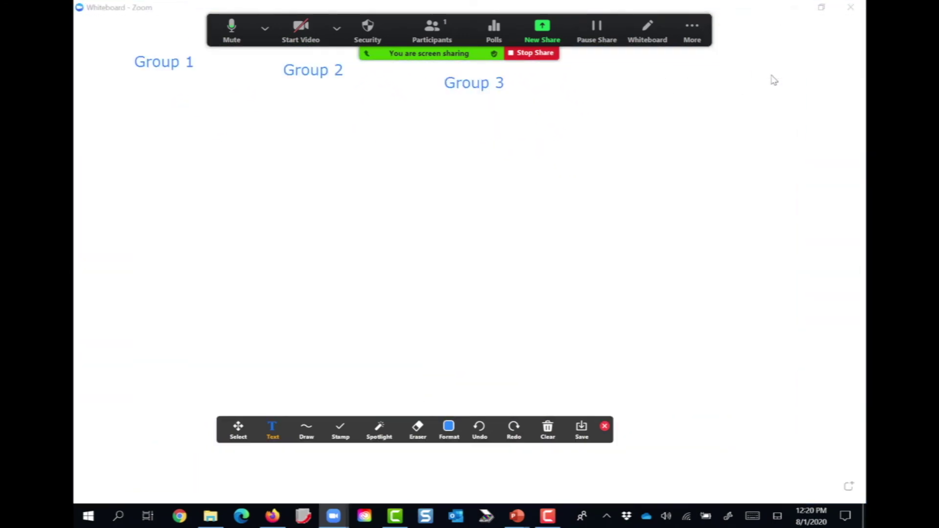
{"action": "left_click", "coordinate": [821, 10]}
{"action": "left_click", "coordinate": [767, 70]}
{"action": "left_click", "coordinate": [400, 425]}
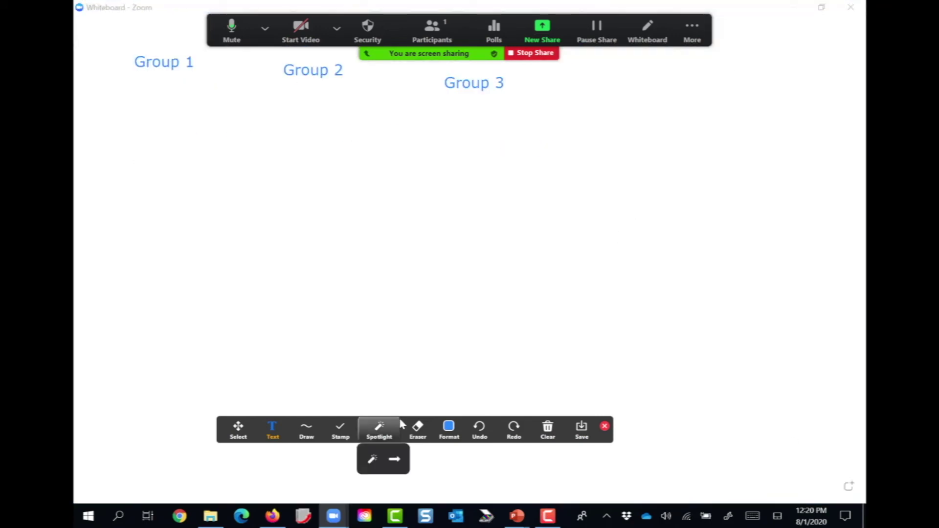
{"action": "mouse_move", "coordinate": [400, 424]}
{"action": "left_mouse_down"}
{"action": "mouse_move", "coordinate": [589, 357]}
{"action": "mouse_move", "coordinate": [677, 166]}
{"action": "mouse_move", "coordinate": [707, 156]}
{"action": "mouse_move", "coordinate": [710, 456]}
{"action": "left_mouse_up"}
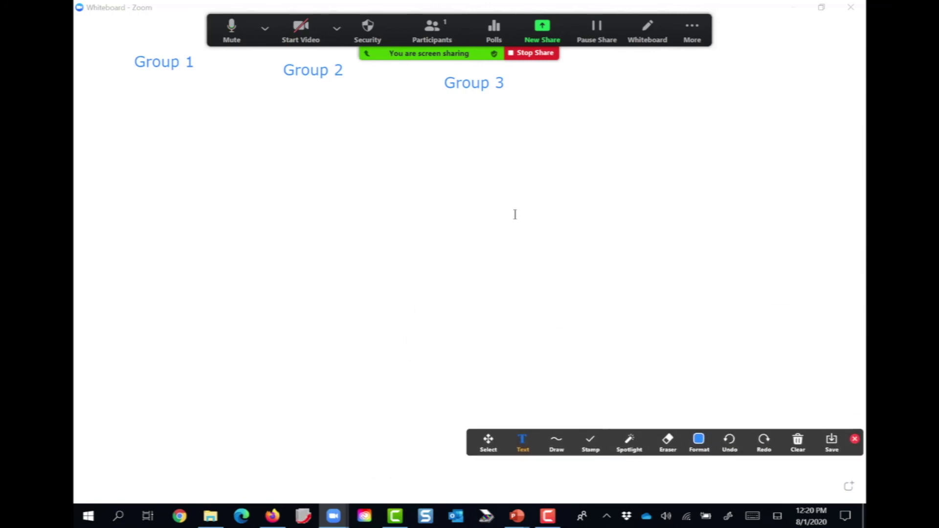
- Review the additional meeting options available while sharing, such as chat, breakout rooms and annotation permissions, and dismiss the list
{"action": "left_click", "coordinate": [375, 145]}
{"action": "left_click", "coordinate": [693, 39]}
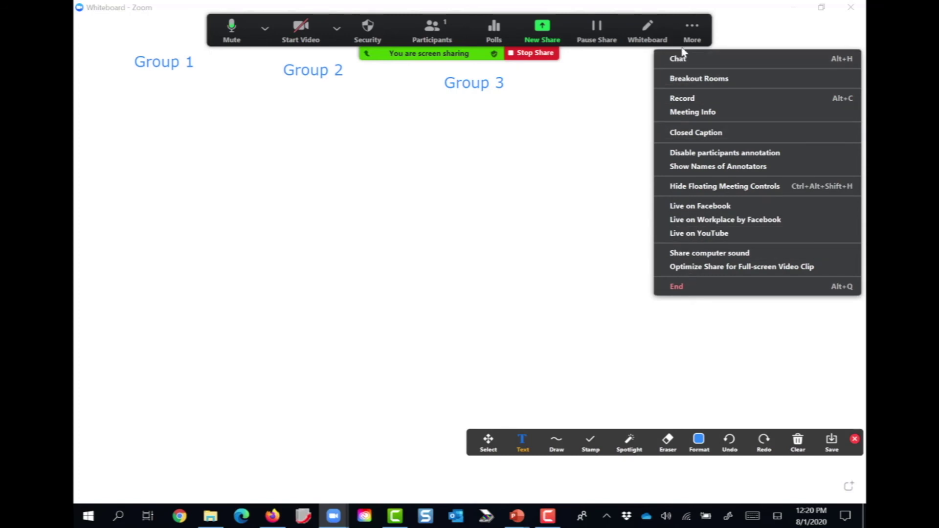
{"action": "left_click", "coordinate": [532, 89]}
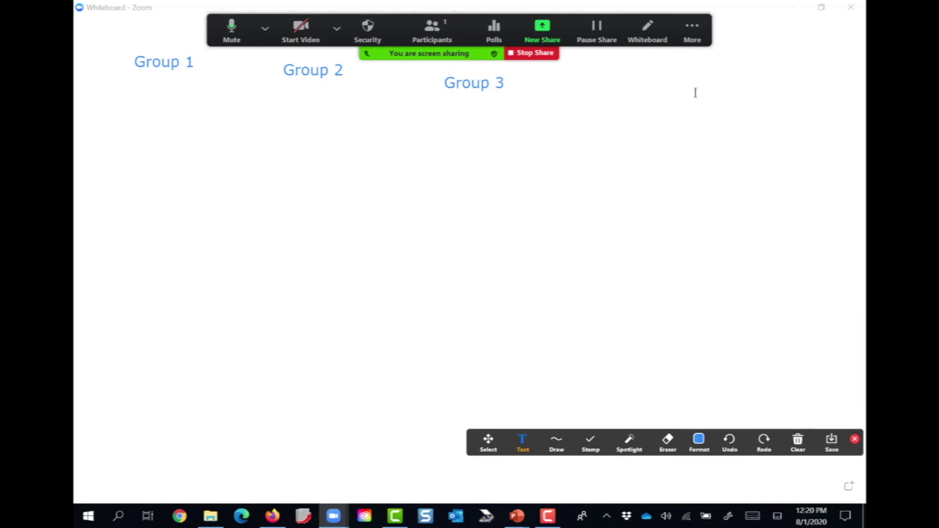
{"action": "left_click", "coordinate": [693, 35]}
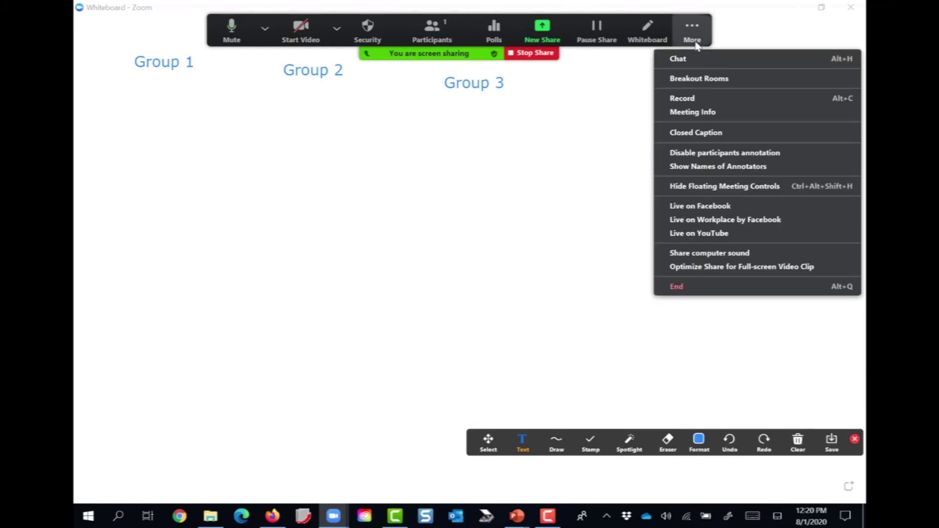
{"action": "left_click", "coordinate": [578, 106]}
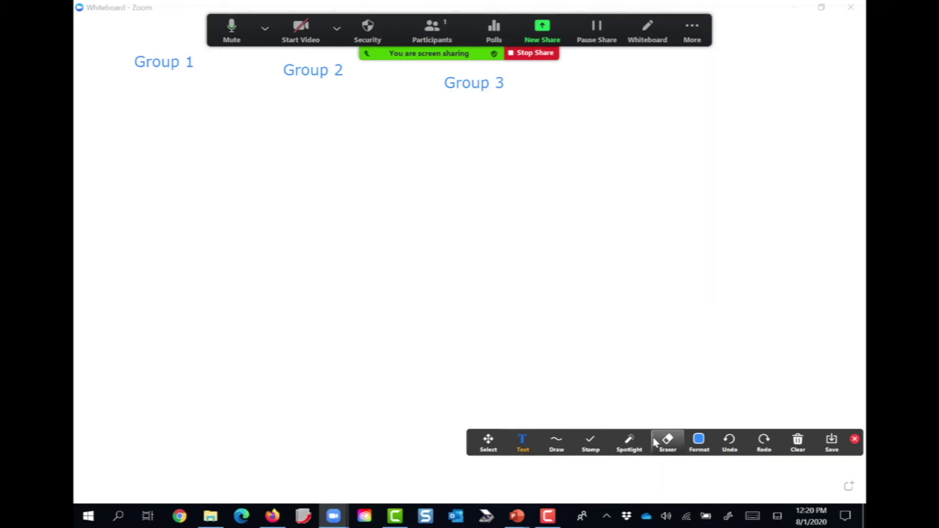
- Move the annotation toolbar near the whiteboard's middle and add the text "2 sentences group 1" directly below Group 1
{"action": "left_click_drag", "start_coordinate": [655, 441], "coordinate": [399, 350]}
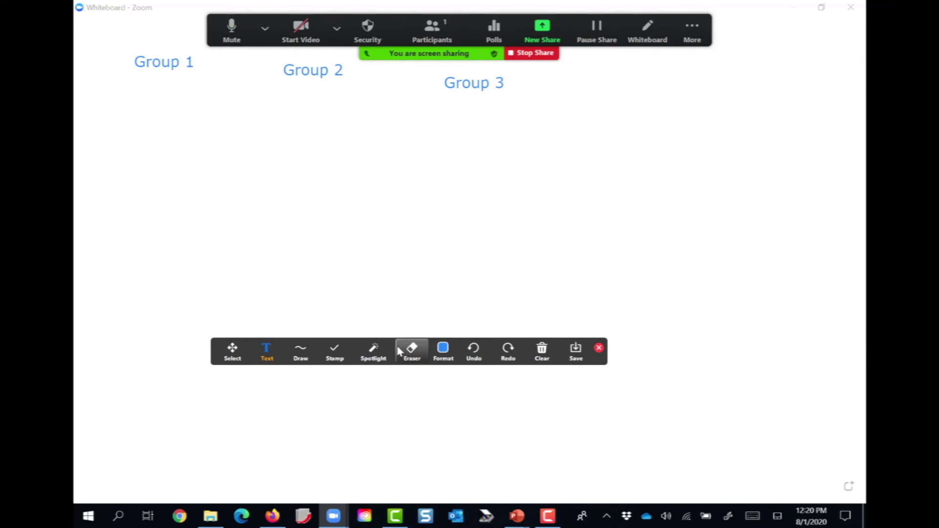
{"action": "left_click", "coordinate": [170, 81]}
{"action": "left_click", "coordinate": [136, 73]}
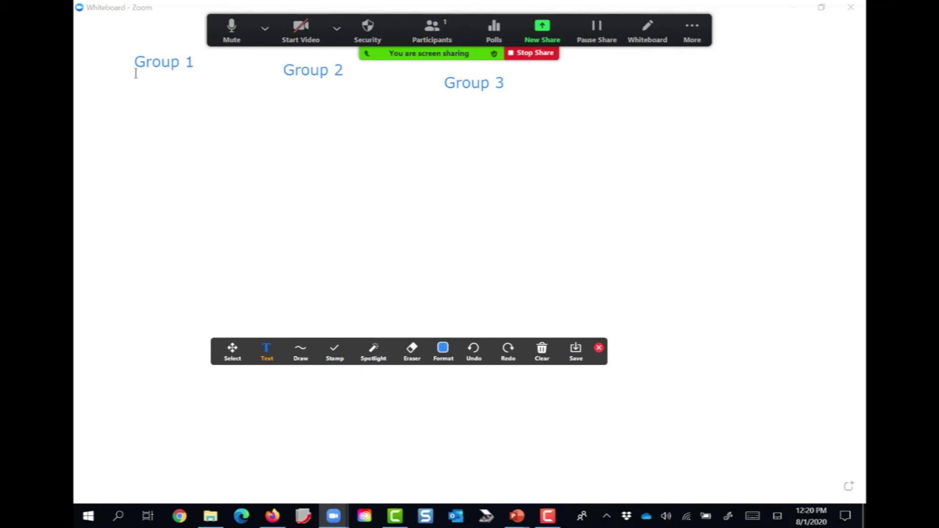
{"action": "left_click", "coordinate": [136, 74]}
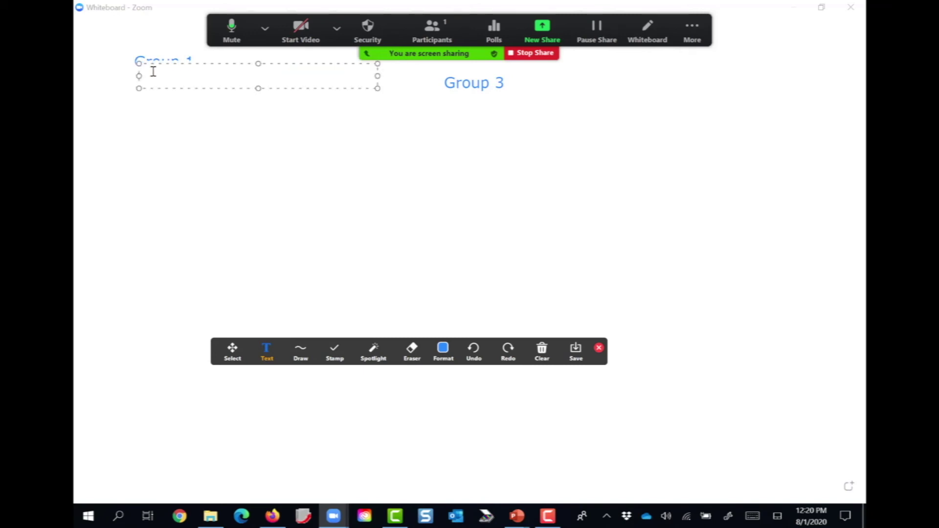
{"action": "type", "text": "2 sentences "}
{"action": "type", "text": "gro"}
{"action": "key", "text": "BackSpace"}
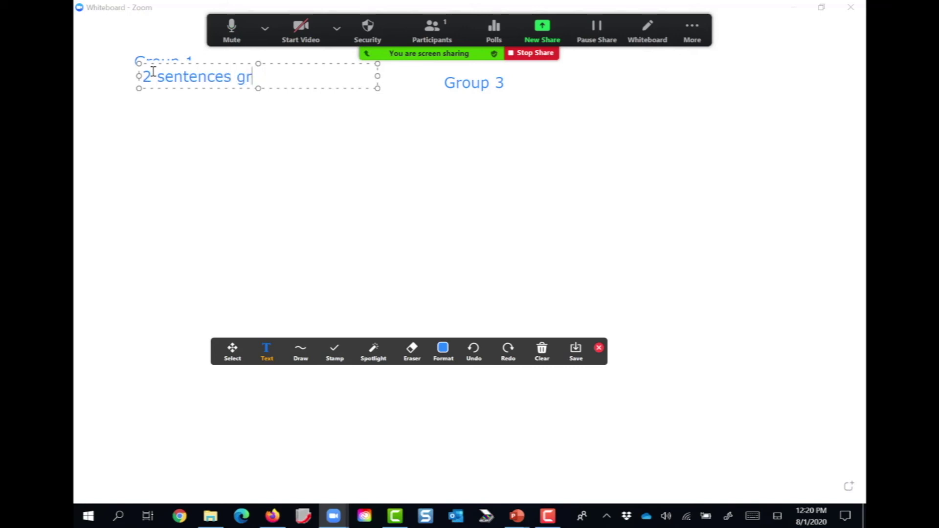
{"action": "type", "text": "oup 1"}
{"action": "left_click", "coordinate": [204, 145]}
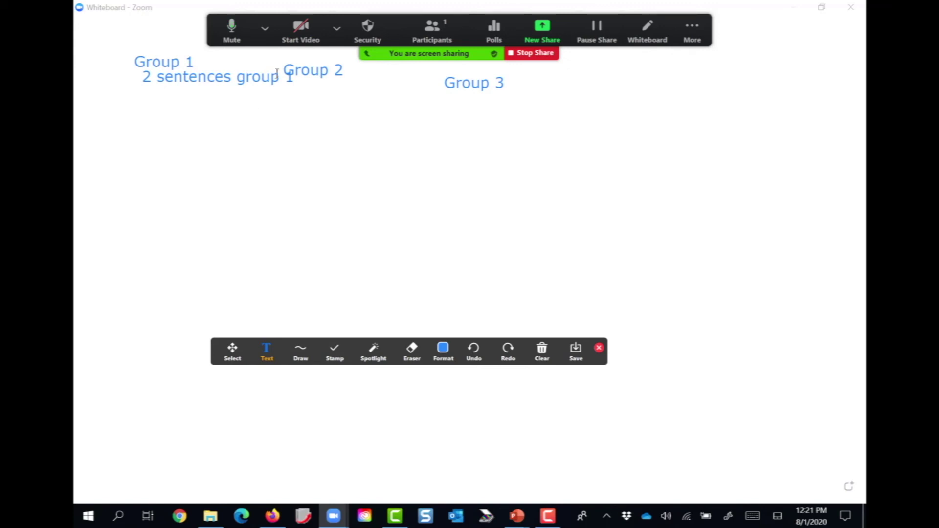
- Try to reopen the existing Group 2, Group 3 and "2 sentences group 1" texts for editing with the Text tool
{"action": "left_click", "coordinate": [294, 67]}
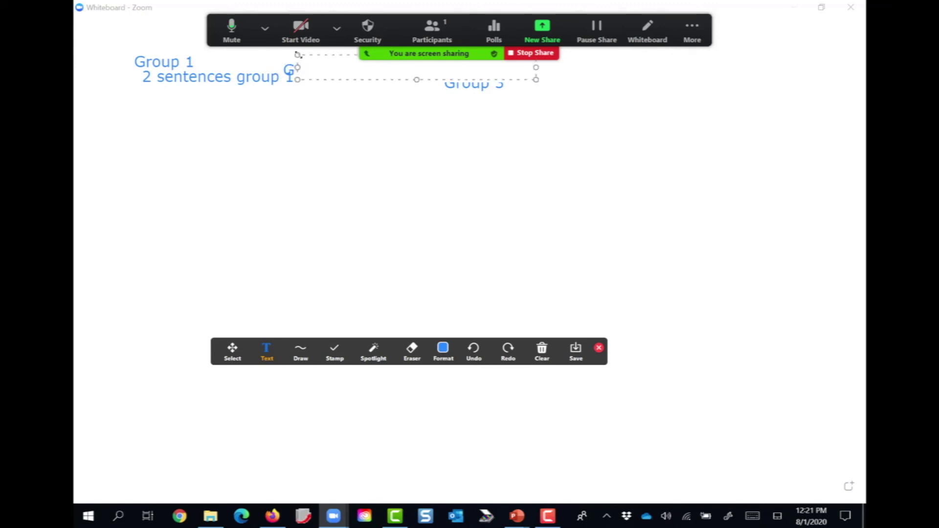
{"action": "left_click", "coordinate": [539, 142]}
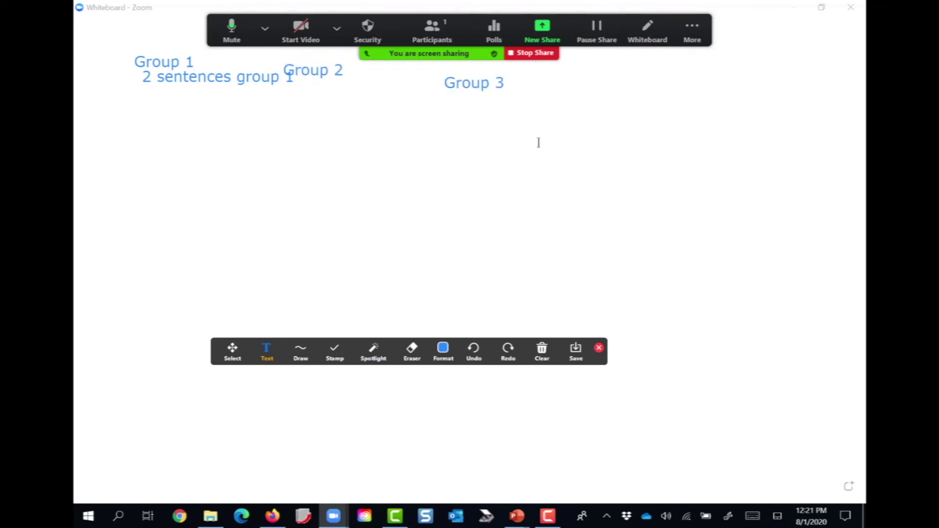
{"action": "left_click", "coordinate": [472, 91]}
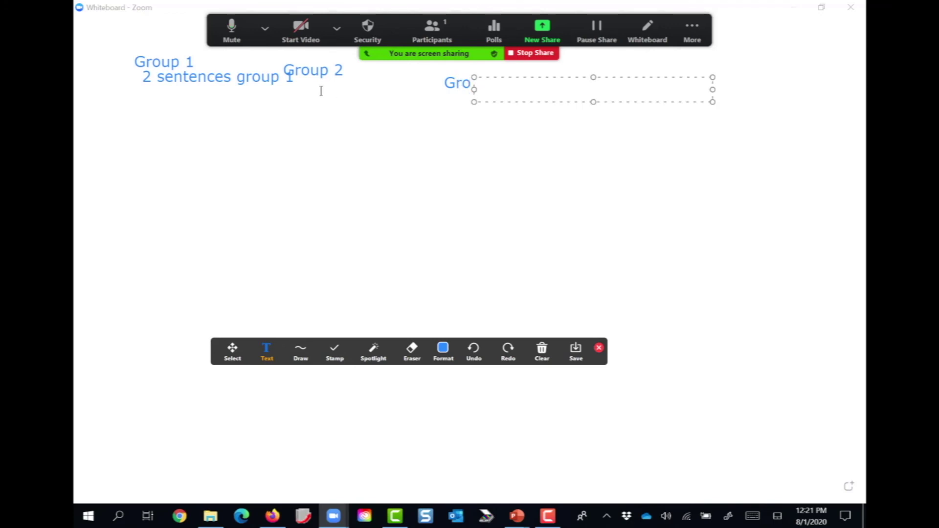
{"action": "left_click", "coordinate": [252, 77]}
{"action": "left_click", "coordinate": [205, 76]}
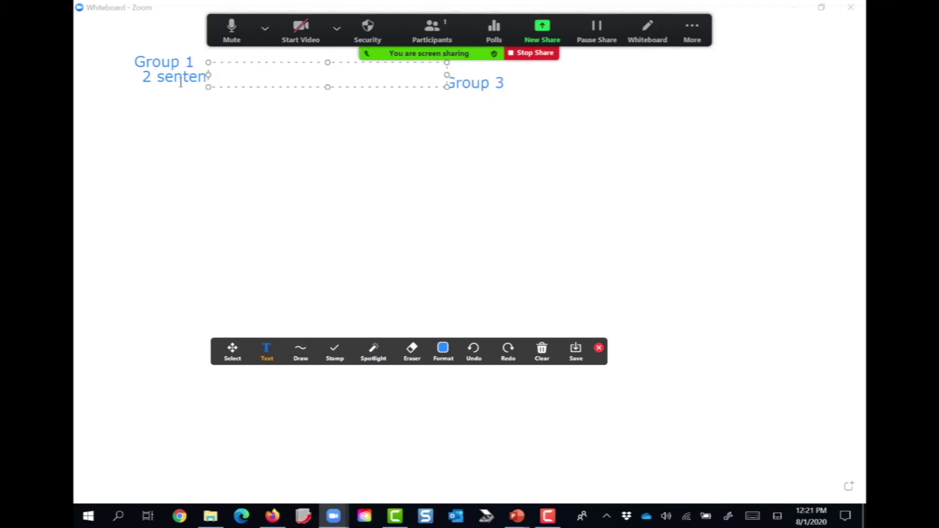
{"action": "left_click", "coordinate": [172, 78]}
{"action": "left_click", "coordinate": [267, 76]}
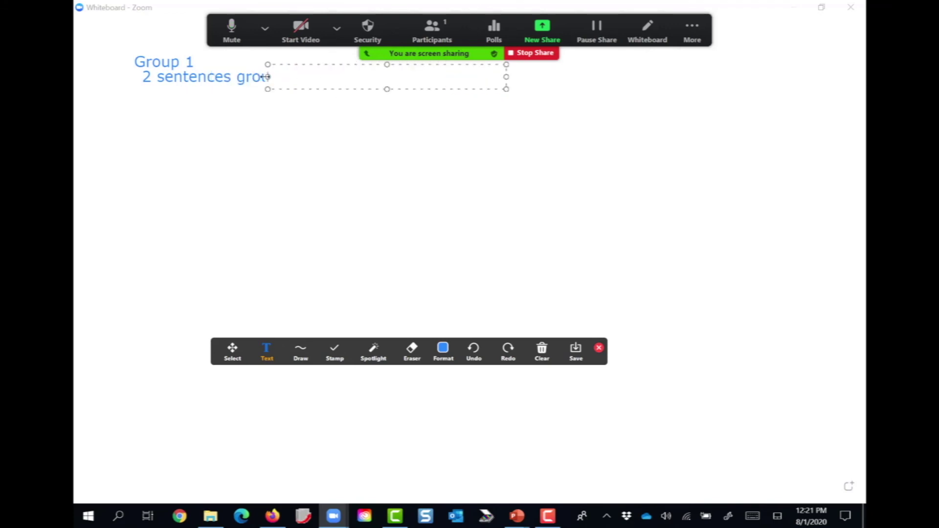
{"action": "left_click", "coordinate": [218, 81]}
- Place an empty text box over the group 1 sentence, make it narrower and move it below the sentence
{"action": "left_click", "coordinate": [153, 78]}
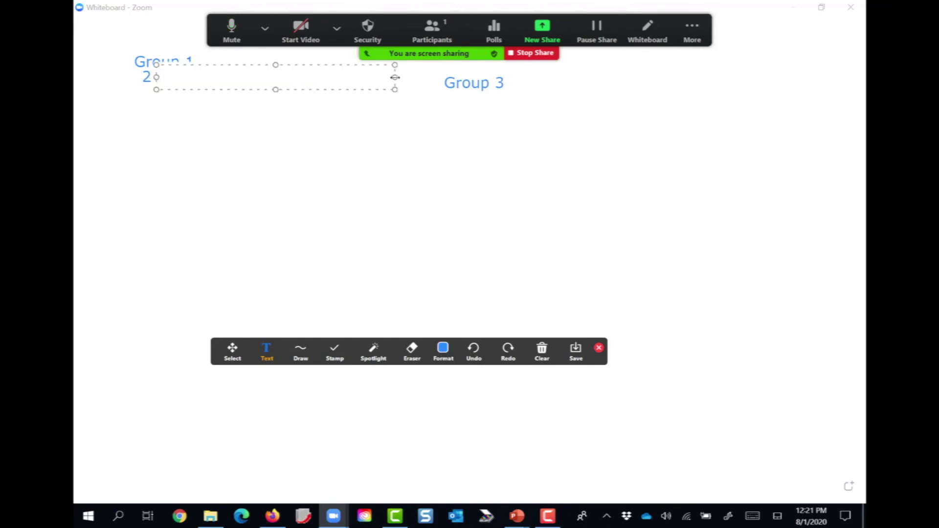
{"action": "left_click_drag", "start_coordinate": [395, 77], "coordinate": [244, 77]}
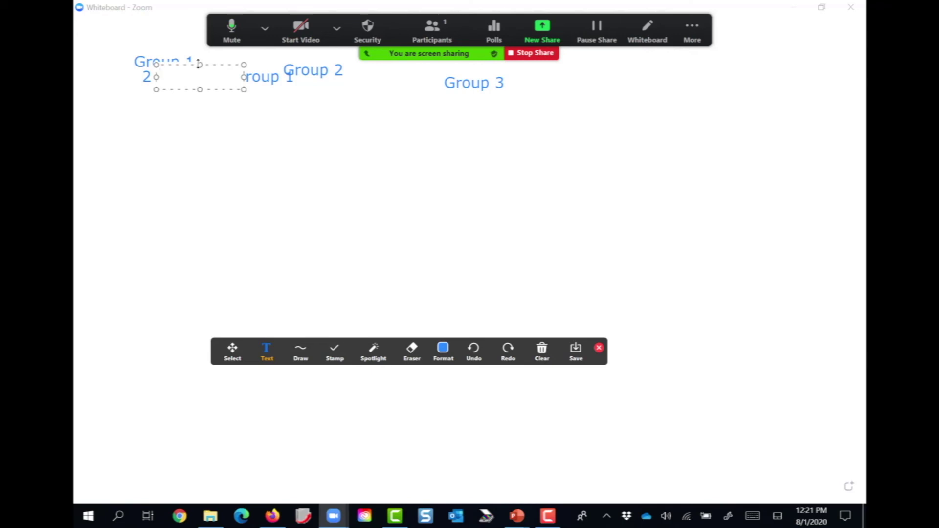
{"action": "left_click_drag", "start_coordinate": [202, 65], "coordinate": [194, 129]}
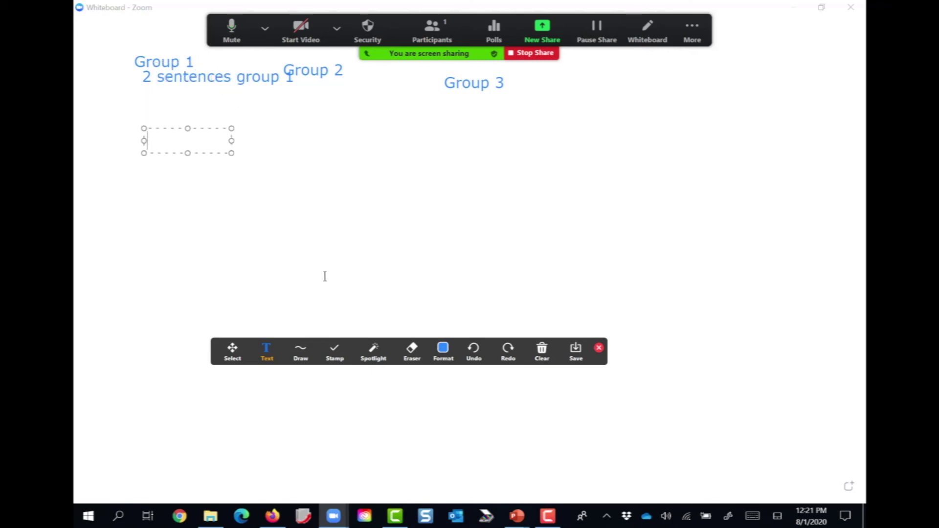
- Handwrite a first name with an underline below the group texts, using a thick freehand Draw line
{"action": "left_click", "coordinate": [299, 357]}
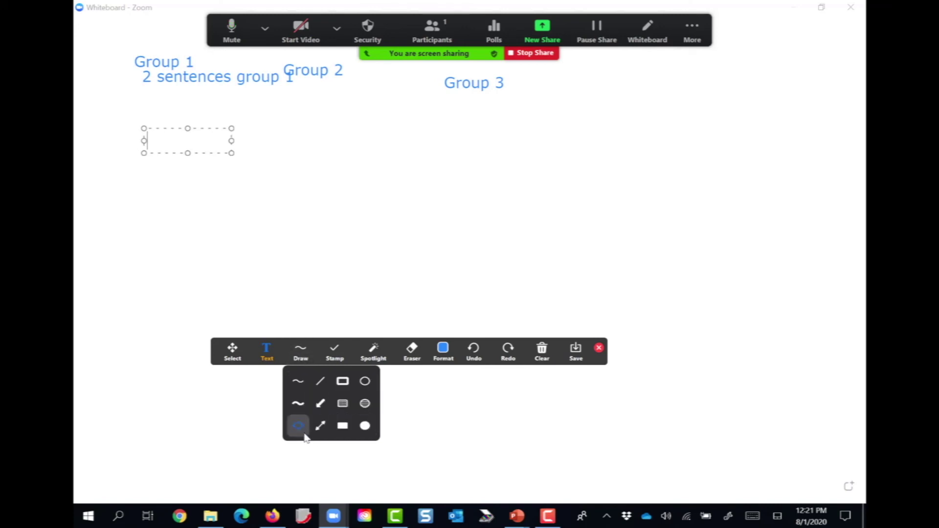
{"action": "left_click", "coordinate": [302, 404]}
{"action": "mouse_move", "coordinate": [226, 169]}
{"action": "left_mouse_down"}
{"action": "mouse_move", "coordinate": [224, 224]}
{"action": "mouse_move", "coordinate": [269, 221]}
{"action": "mouse_move", "coordinate": [359, 189]}
{"action": "mouse_move", "coordinate": [397, 196]}
{"action": "mouse_move", "coordinate": [447, 172]}
{"action": "mouse_move", "coordinate": [447, 243]}
{"action": "mouse_move", "coordinate": [266, 278]}
{"action": "left_mouse_up"}
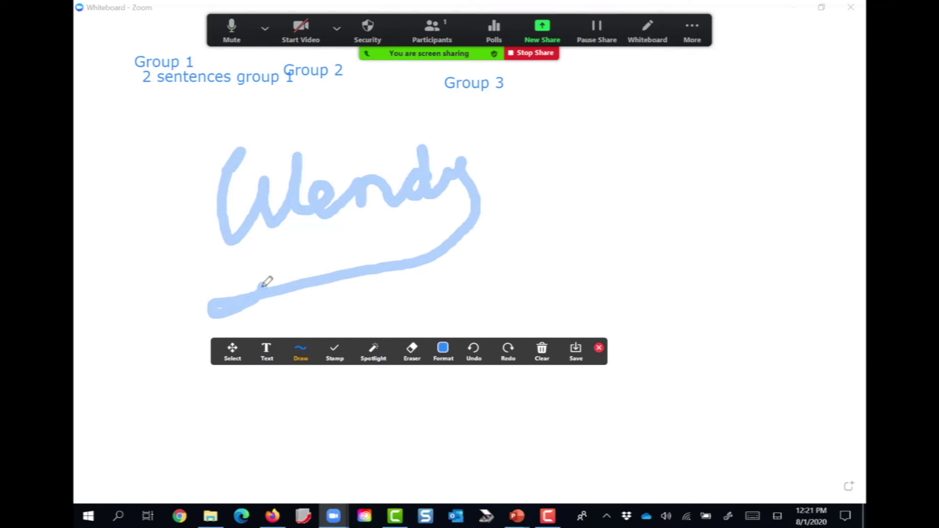
- Stamp a heart on the whiteboard, to the right of the handwritten name and below Group 3
{"action": "left_click", "coordinate": [330, 354]}
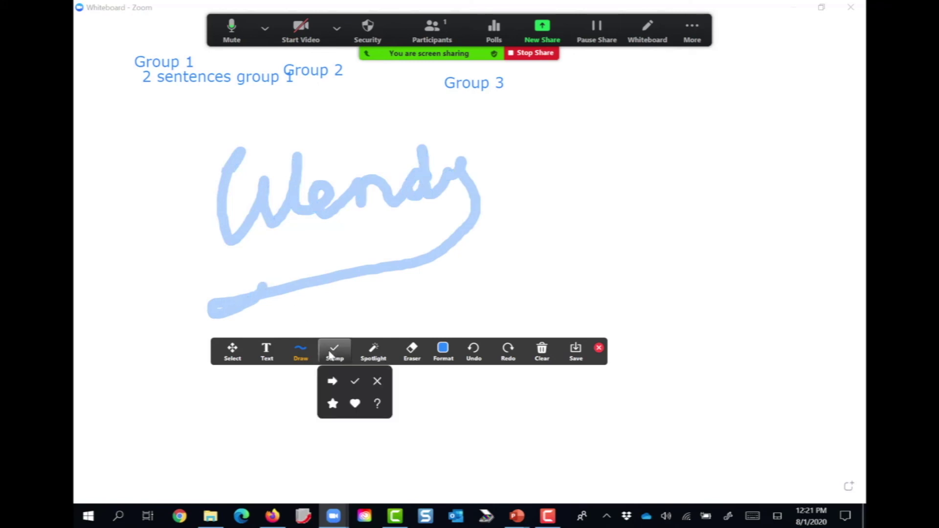
{"action": "left_click", "coordinate": [355, 402]}
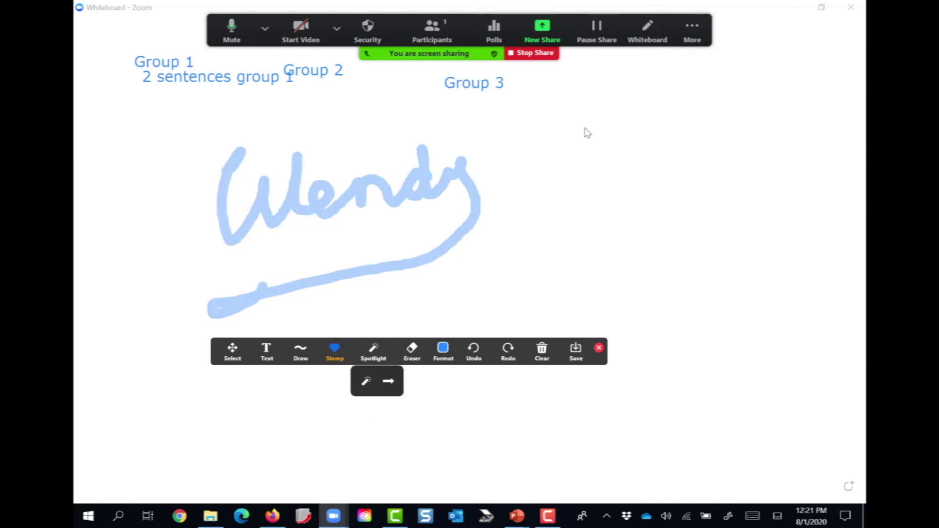
{"action": "left_click", "coordinate": [583, 128]}
- Stamp a check mark on the Group 2 text and a star on the Group 3 text
{"action": "mouse_move", "coordinate": [342, 356]}
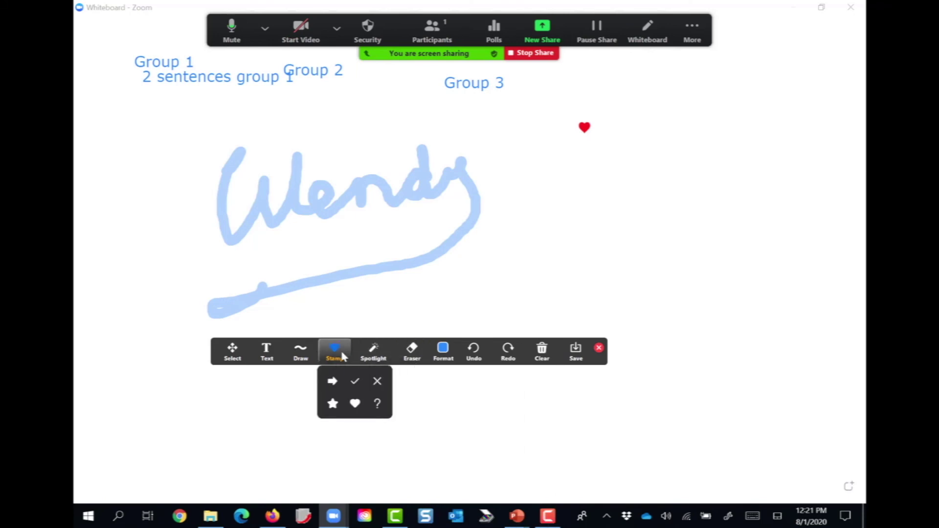
{"action": "left_click", "coordinate": [355, 384]}
{"action": "left_click", "coordinate": [330, 74]}
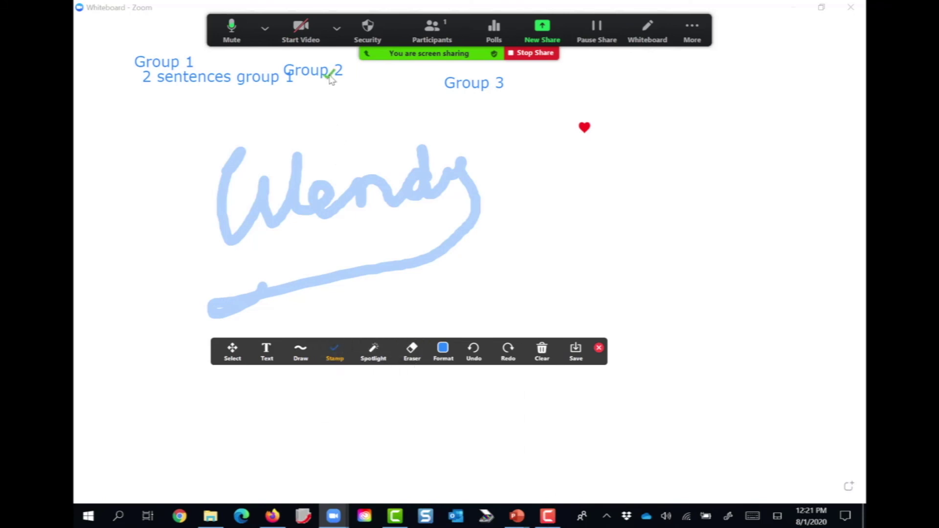
{"action": "mouse_move", "coordinate": [341, 356]}
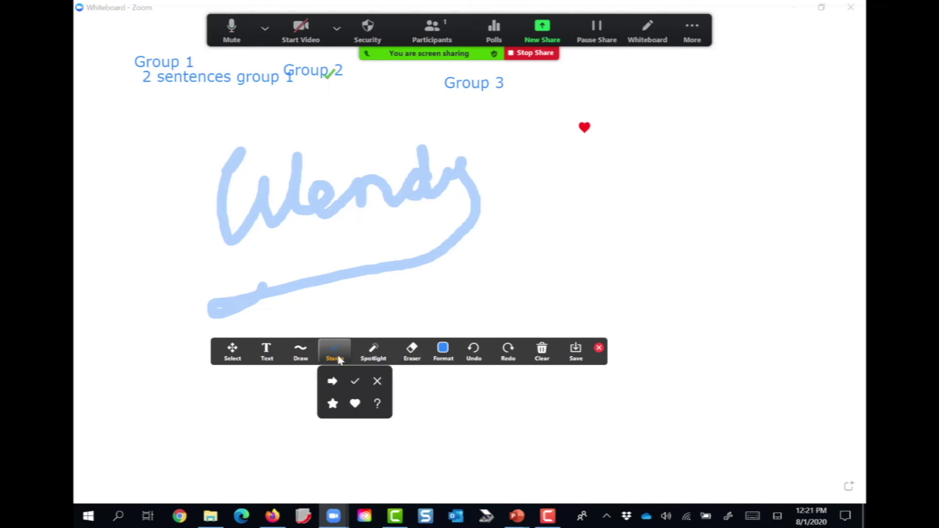
{"action": "left_click", "coordinate": [332, 404]}
{"action": "left_click", "coordinate": [470, 83]}
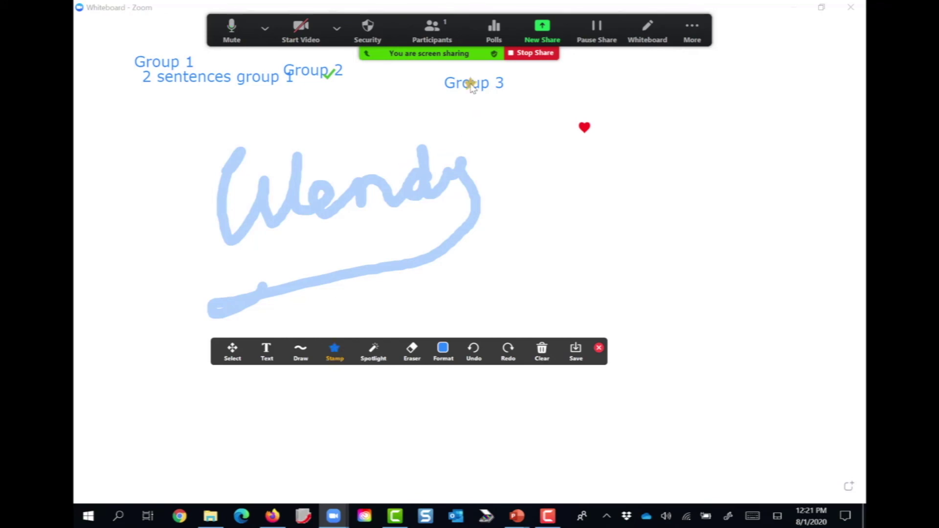
- Point around Group 3 with the Spotlight laser, and place the Spotlight name arrow along the board's edge, beside Group 2 and just below Group 3
{"action": "mouse_move", "coordinate": [386, 357]}
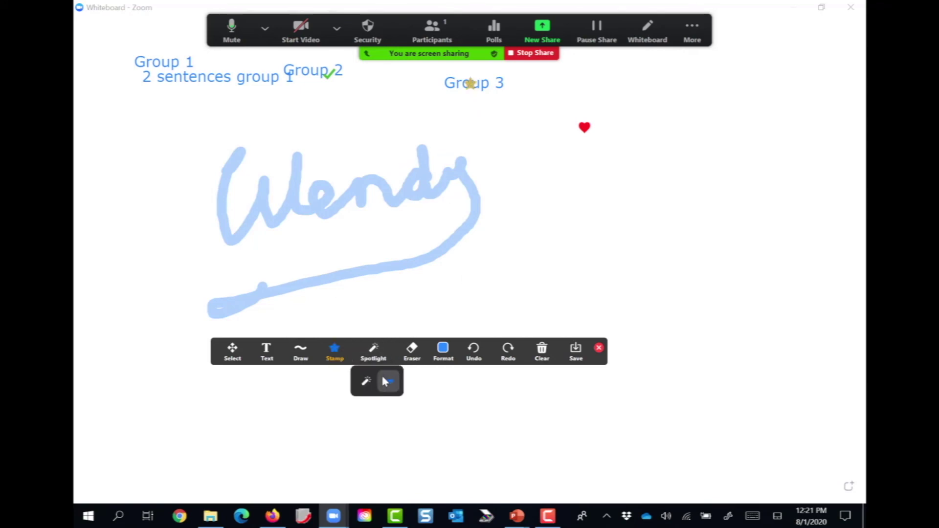
{"action": "left_click", "coordinate": [364, 384]}
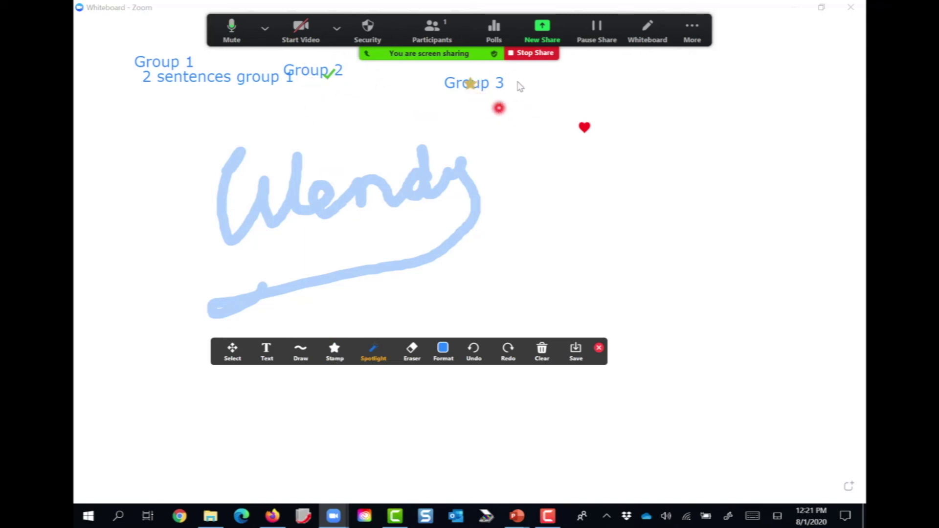
{"action": "mouse_move", "coordinate": [387, 350]}
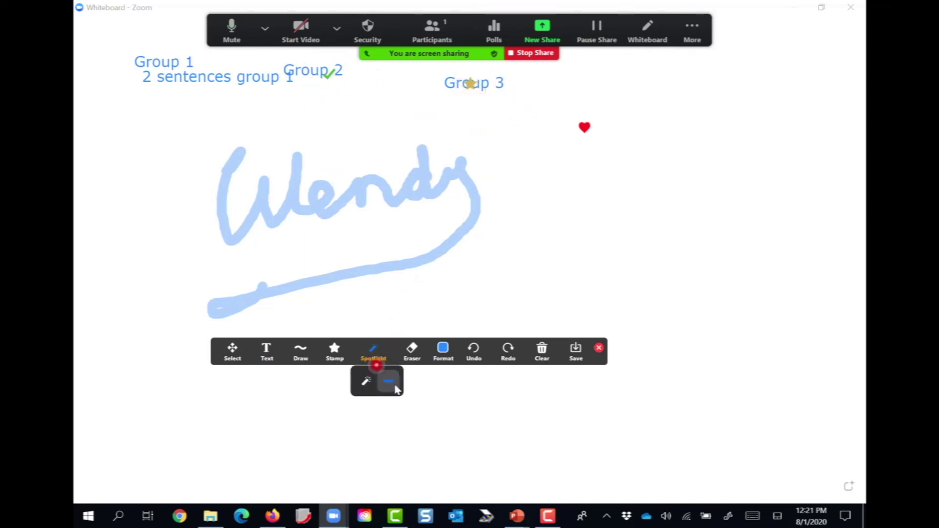
{"action": "left_click", "coordinate": [389, 382]}
{"action": "left_click", "coordinate": [137, 108]}
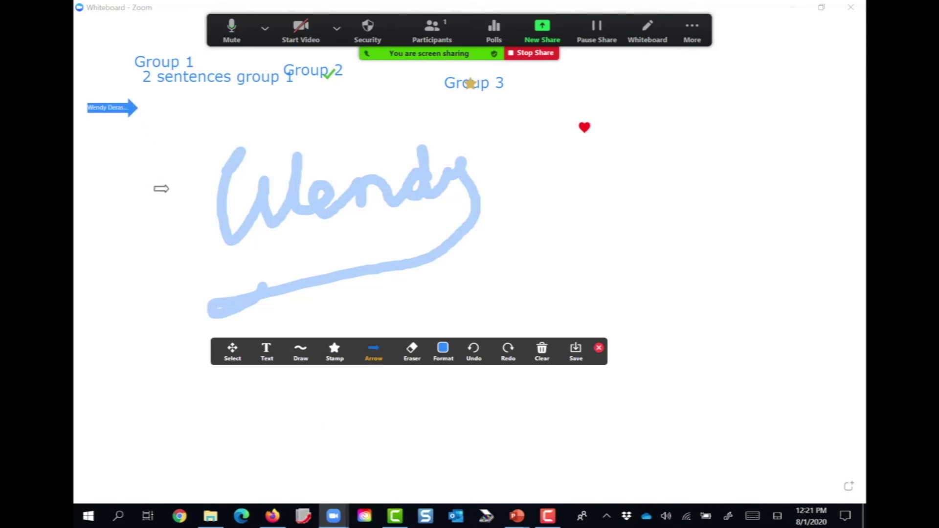
{"action": "left_click", "coordinate": [123, 108]}
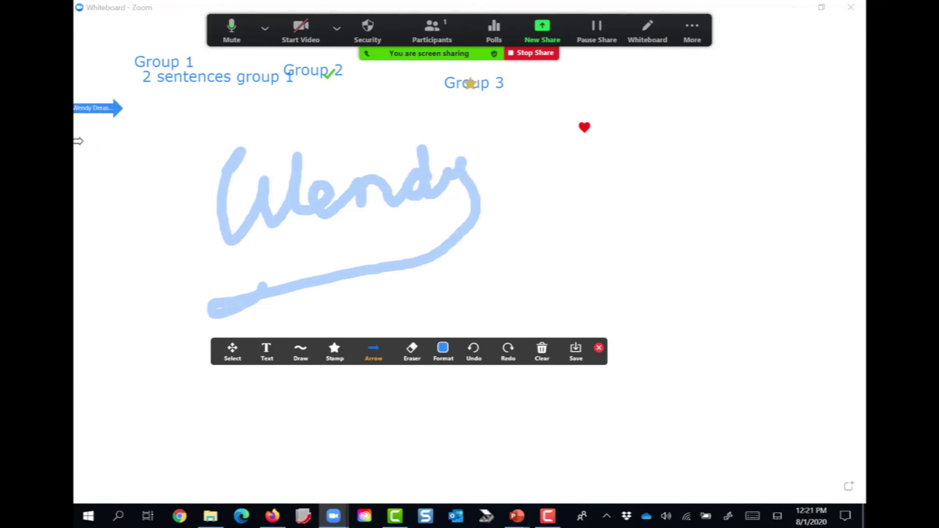
{"action": "left_click", "coordinate": [93, 108]}
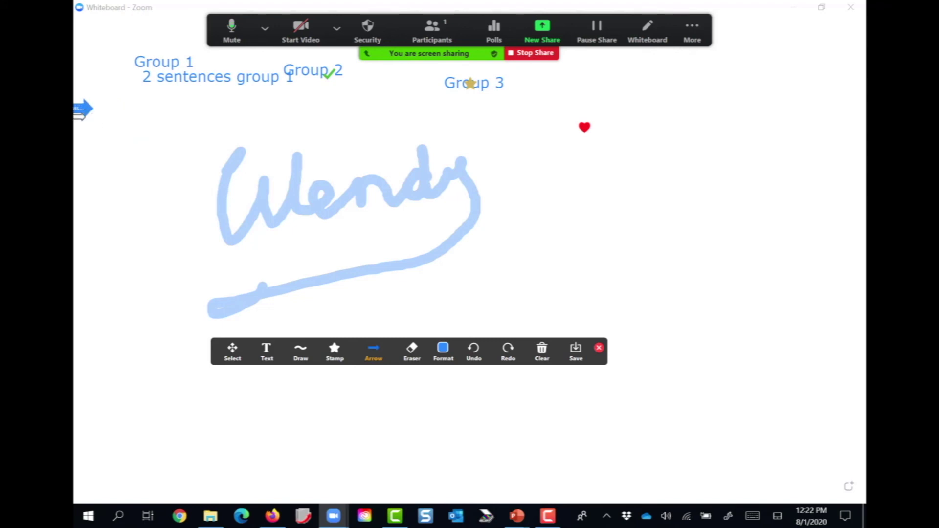
{"action": "left_click", "coordinate": [82, 107]}
{"action": "left_click", "coordinate": [379, 79]}
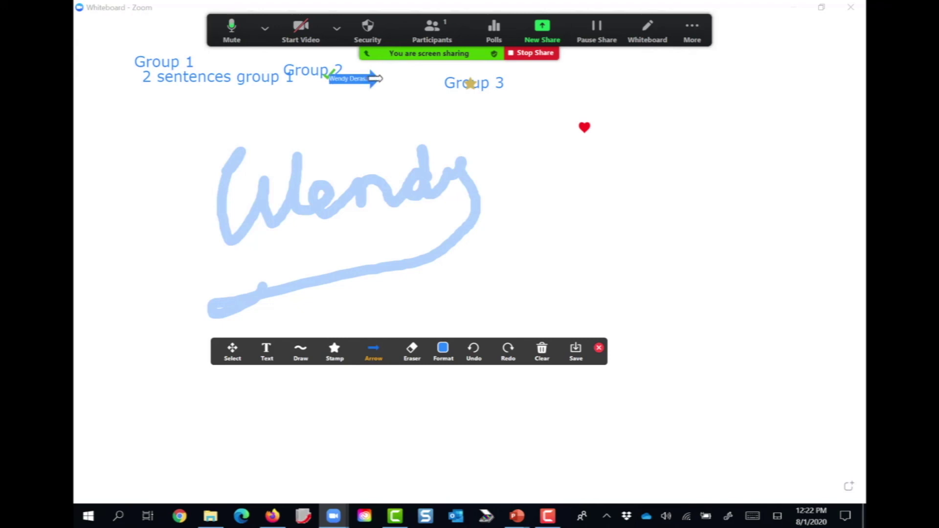
{"action": "left_click", "coordinate": [448, 98]}
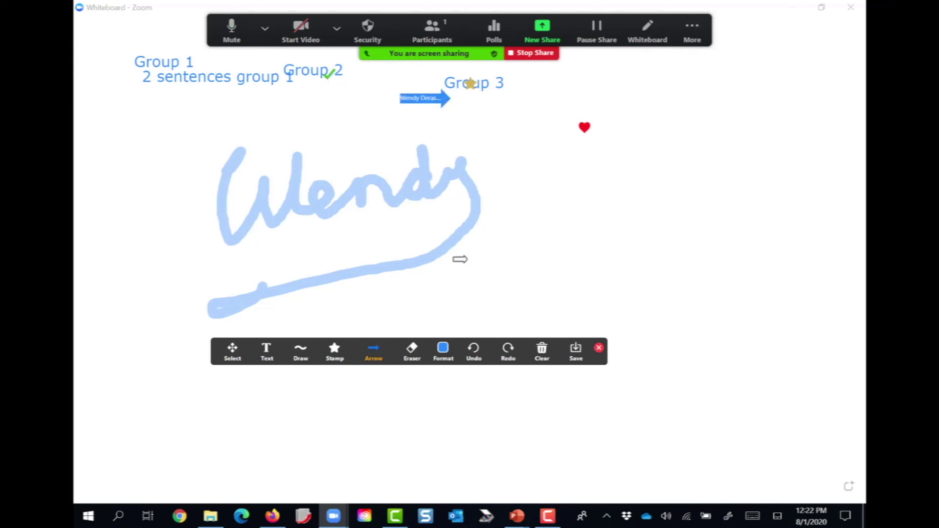
- Erase the heart, star, group texts, arrow and blue handwriting from the whiteboard with the Eraser
{"action": "left_click", "coordinate": [421, 350]}
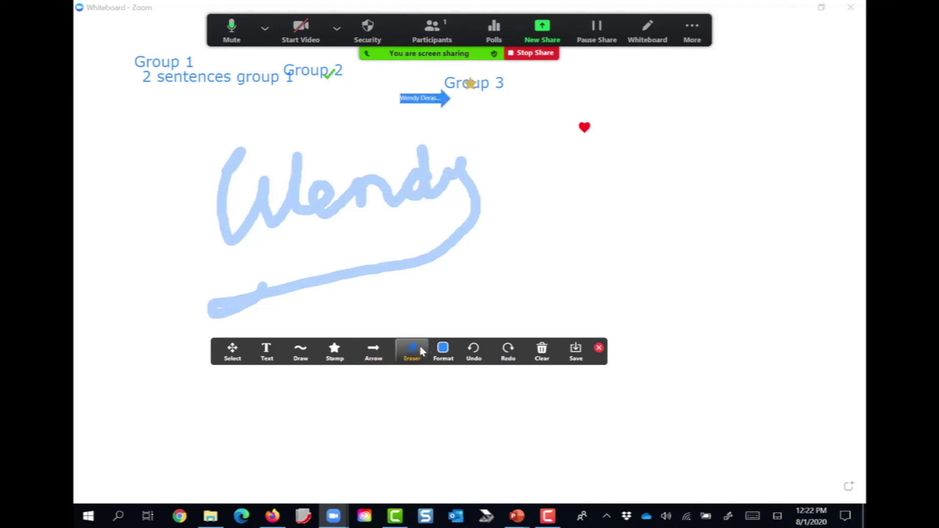
{"action": "left_click", "coordinate": [584, 127]}
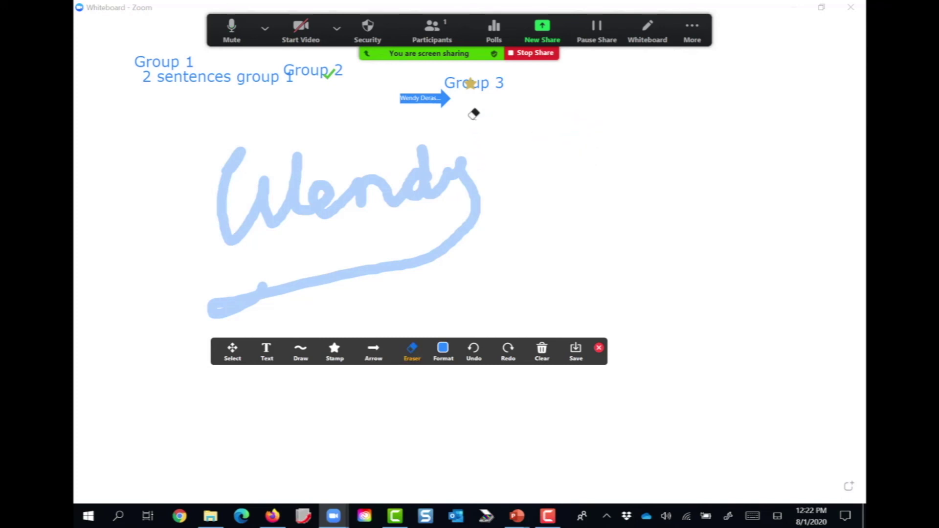
{"action": "left_click", "coordinate": [468, 84]}
{"action": "mouse_move", "coordinate": [468, 84]}
{"action": "left_mouse_down"}
{"action": "mouse_move", "coordinate": [428, 92]}
{"action": "mouse_move", "coordinate": [331, 80]}
{"action": "mouse_move", "coordinate": [218, 84]}
{"action": "mouse_move", "coordinate": [313, 169]}
{"action": "left_mouse_up"}
- Set the annotation format colour to bright green
{"action": "left_click", "coordinate": [443, 349]}
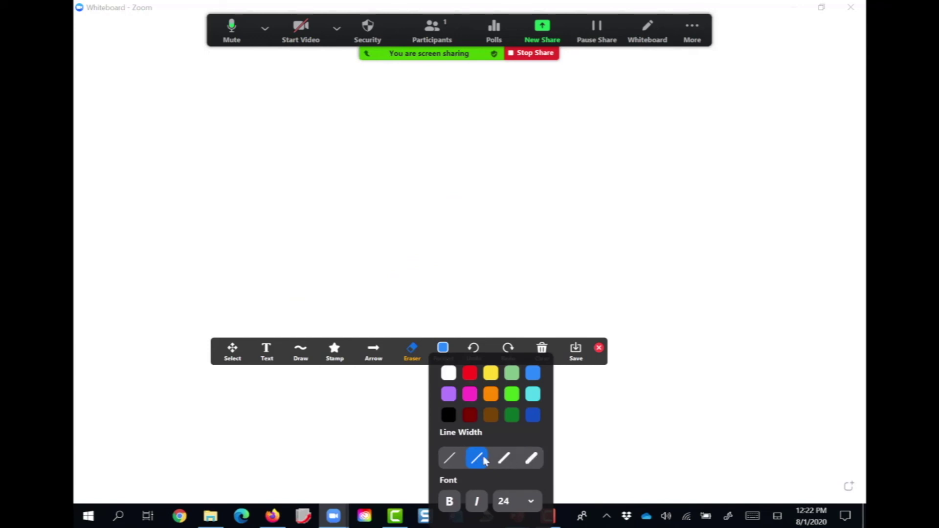
{"action": "left_click", "coordinate": [452, 418]}
{"action": "left_click", "coordinate": [450, 395]}
{"action": "left_click", "coordinate": [450, 397]}
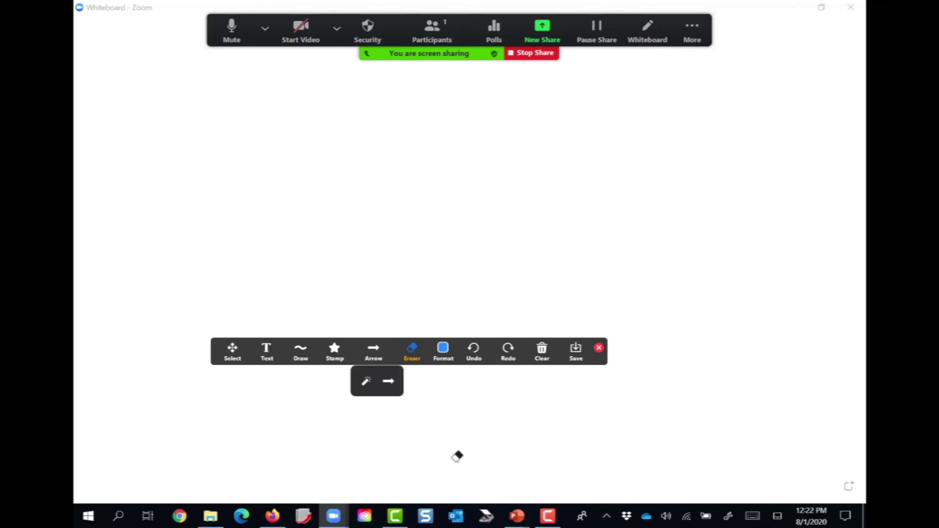
{"action": "left_click", "coordinate": [446, 353]}
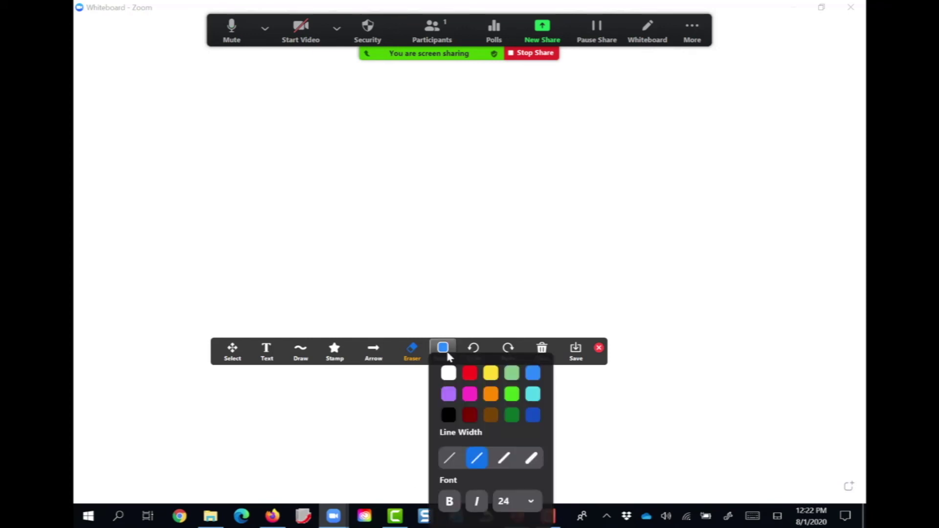
{"action": "left_click", "coordinate": [511, 395]}
- Handwrite a first name across the blank whiteboard with the thick freehand Draw line
{"action": "left_click", "coordinate": [300, 365]}
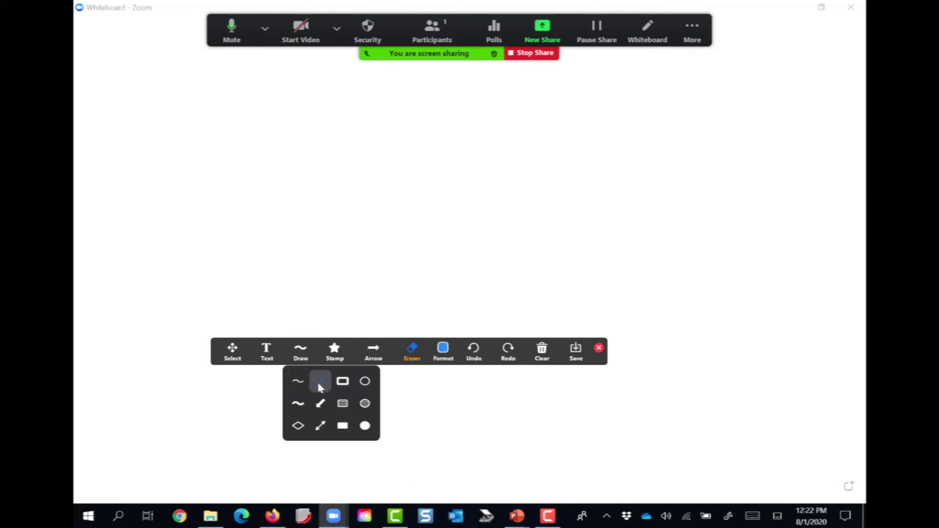
{"action": "left_click", "coordinate": [300, 407]}
{"action": "mouse_move", "coordinate": [171, 97]}
{"action": "left_mouse_down"}
{"action": "mouse_move", "coordinate": [246, 214]}
{"action": "mouse_move", "coordinate": [283, 202]}
{"action": "mouse_move", "coordinate": [320, 164]}
{"action": "mouse_move", "coordinate": [382, 231]}
{"action": "left_mouse_up"}
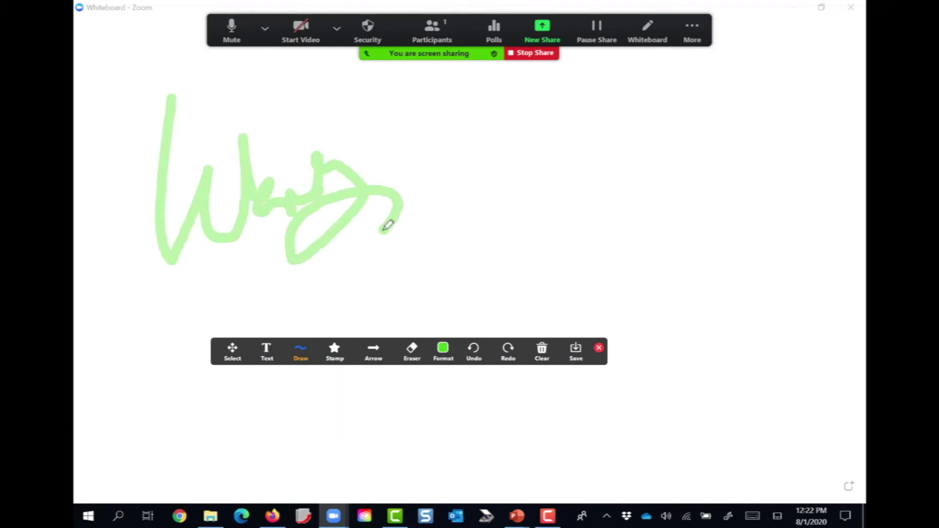
- Set the annotation font size to 72 and draw a freehand zigzag to the right of the green handwritten name
{"action": "left_click", "coordinate": [443, 349]}
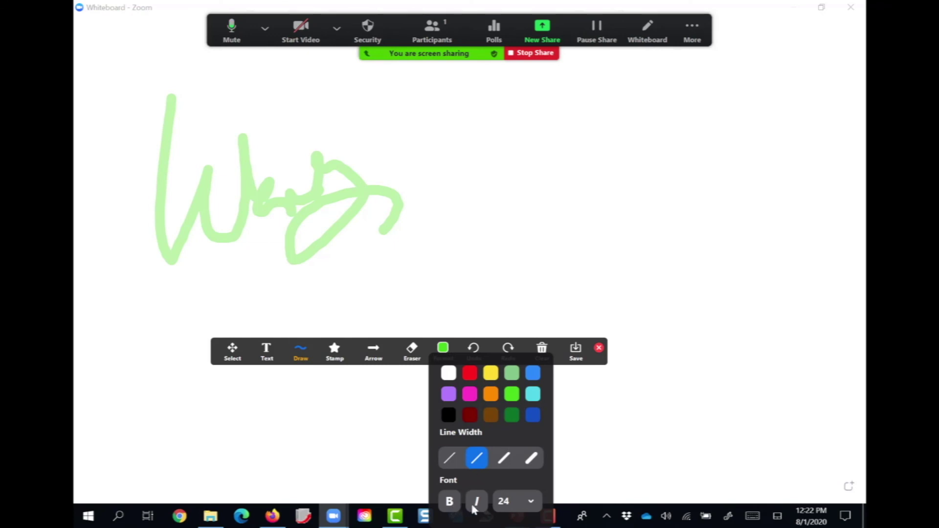
{"action": "left_click", "coordinate": [496, 509]}
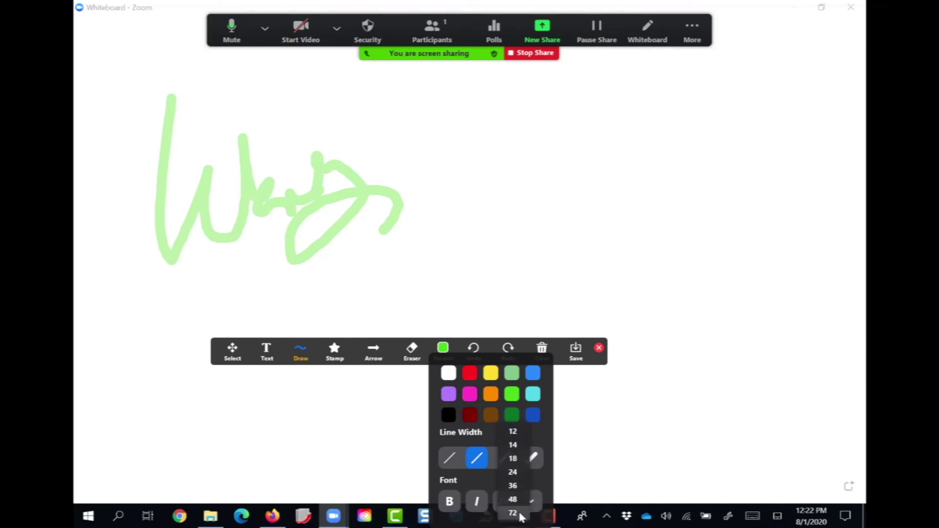
{"action": "left_click", "coordinate": [521, 518]}
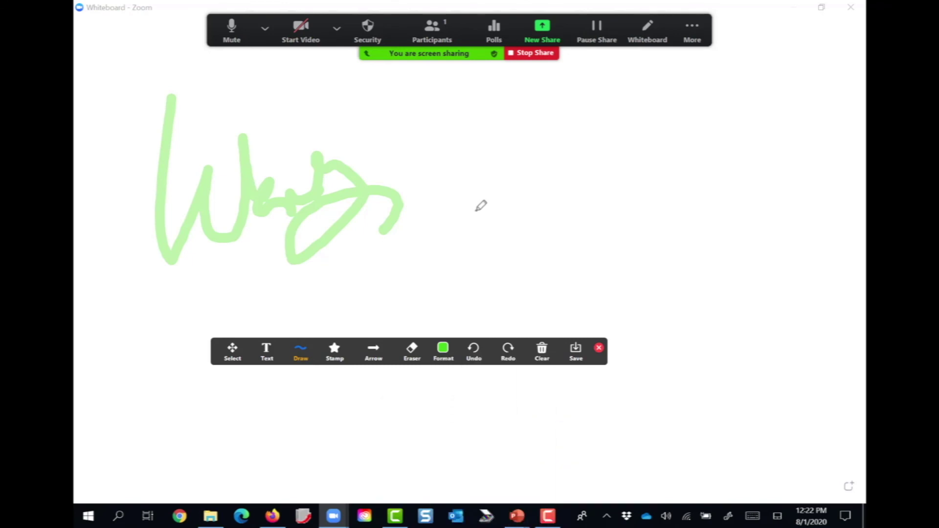
{"action": "mouse_move", "coordinate": [472, 170]}
{"action": "left_mouse_down"}
{"action": "mouse_move", "coordinate": [477, 229]}
{"action": "mouse_move", "coordinate": [557, 154]}
{"action": "left_mouse_up"}
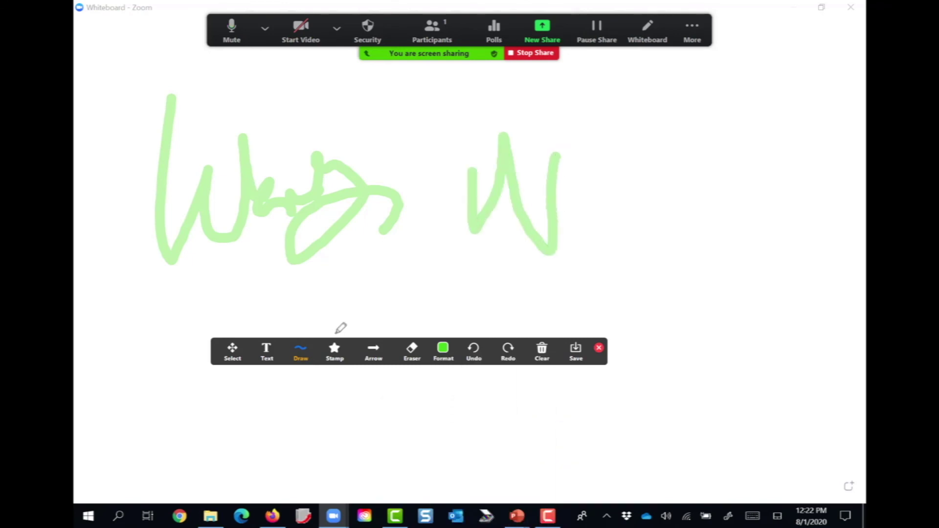
- Undo the zigzag, the green handwriting and the erasing of the blue handwriting, group texts and stamps
{"action": "left_click", "coordinate": [475, 359]}
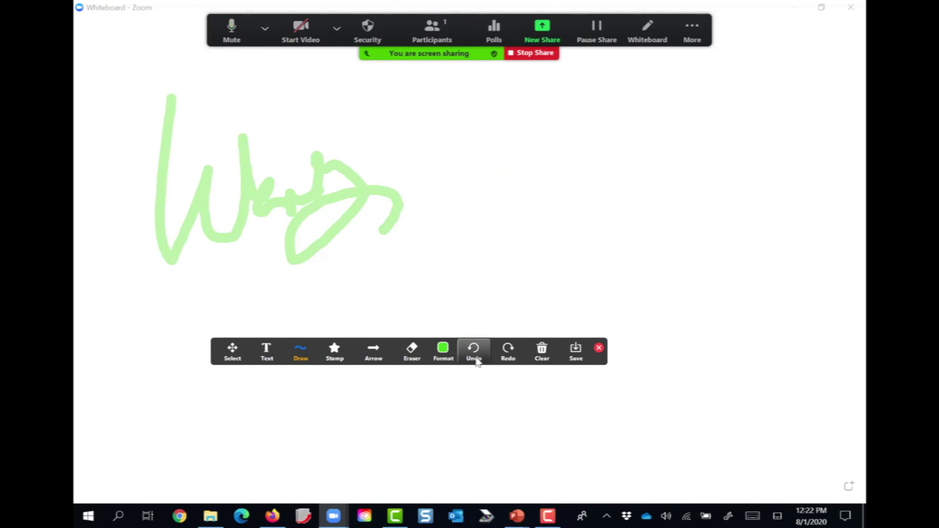
{"action": "left_click", "coordinate": [474, 360]}
{"action": "left_click", "coordinate": [474, 360]}
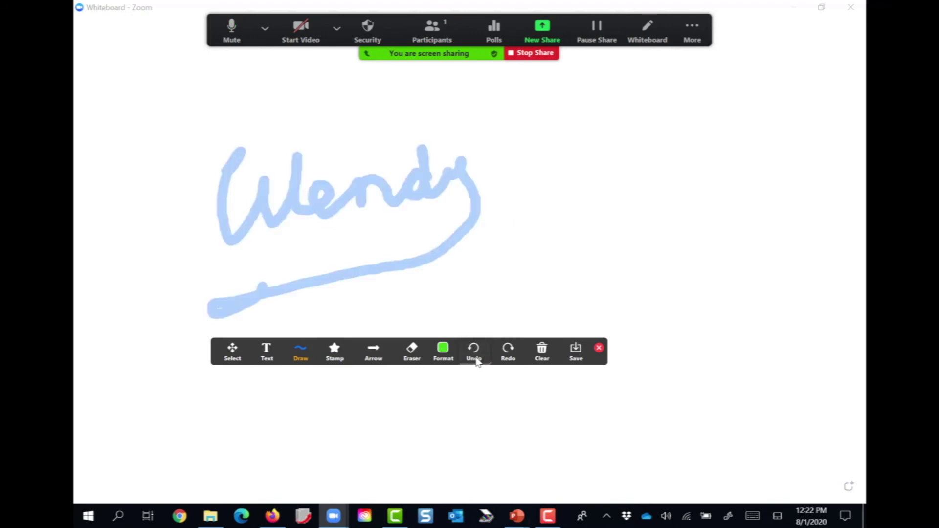
{"action": "left_click", "coordinate": [475, 360]}
{"action": "left_click", "coordinate": [475, 360]}
{"action": "left_click", "coordinate": [475, 360]}
{"action": "left_click", "coordinate": [476, 360]}
{"action": "left_click", "coordinate": [475, 360]}
{"action": "left_click", "coordinate": [475, 360]}
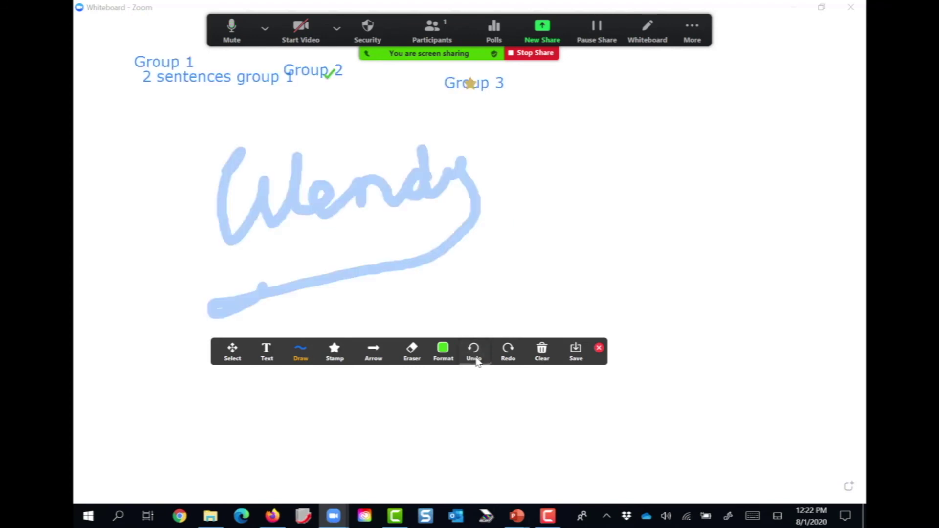
{"action": "left_click", "coordinate": [476, 360]}
- Redo the erasing of the star, the Group 2 and Group 3 texts and the group 1 sentence
{"action": "left_click", "coordinate": [512, 355]}
{"action": "left_click", "coordinate": [513, 355]}
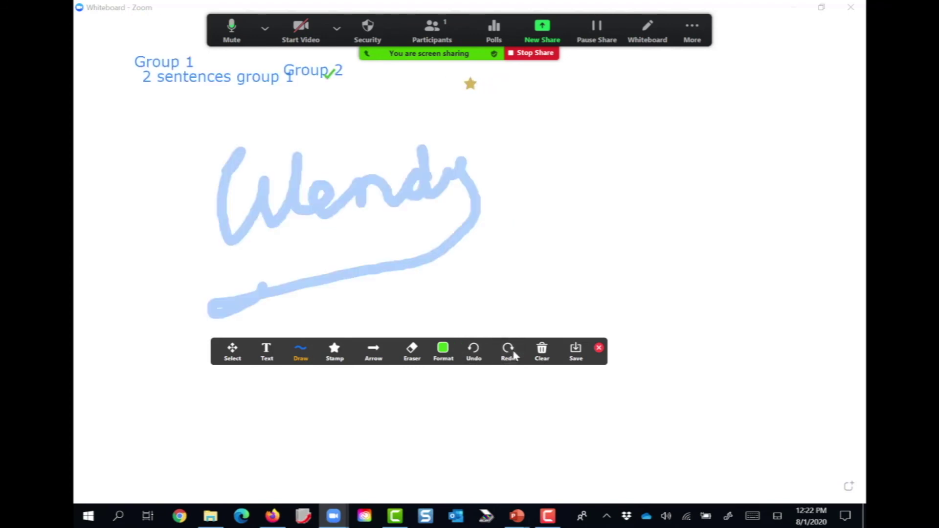
{"action": "left_click", "coordinate": [512, 355]}
{"action": "left_click", "coordinate": [512, 355]}
{"action": "left_click", "coordinate": [513, 355]}
- Clear all drawings from the whiteboard
{"action": "left_click", "coordinate": [542, 351]}
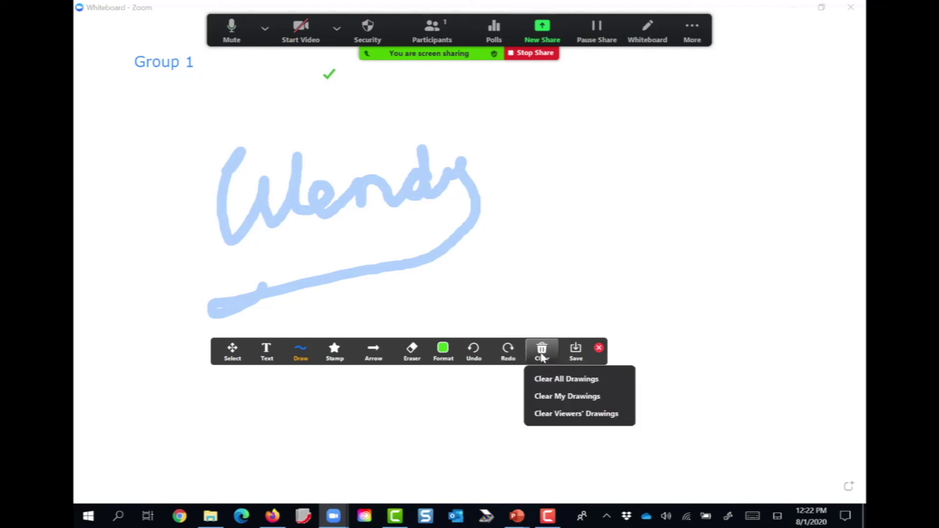
{"action": "left_click", "coordinate": [551, 376]}
{"action": "left_click", "coordinate": [549, 350]}
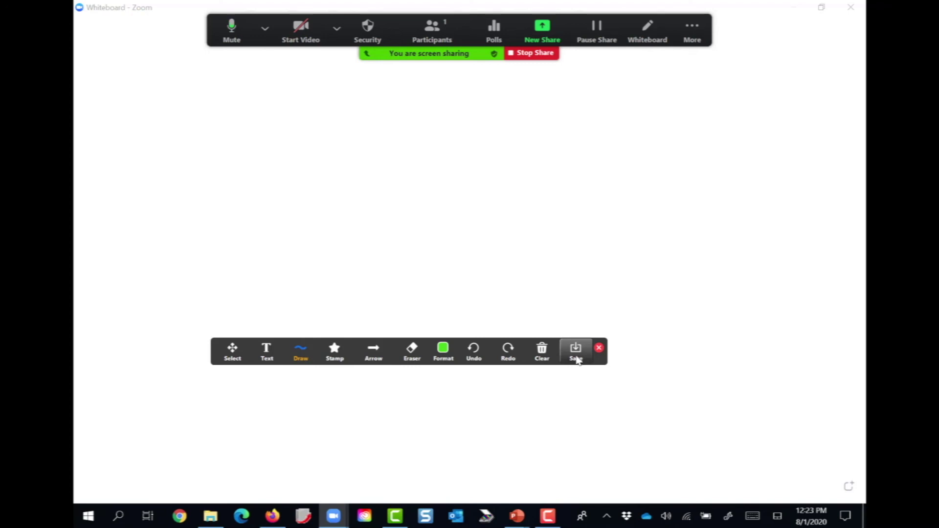
- Close the annotation tools and stop sharing the whiteboard
{"action": "left_click", "coordinate": [598, 349]}
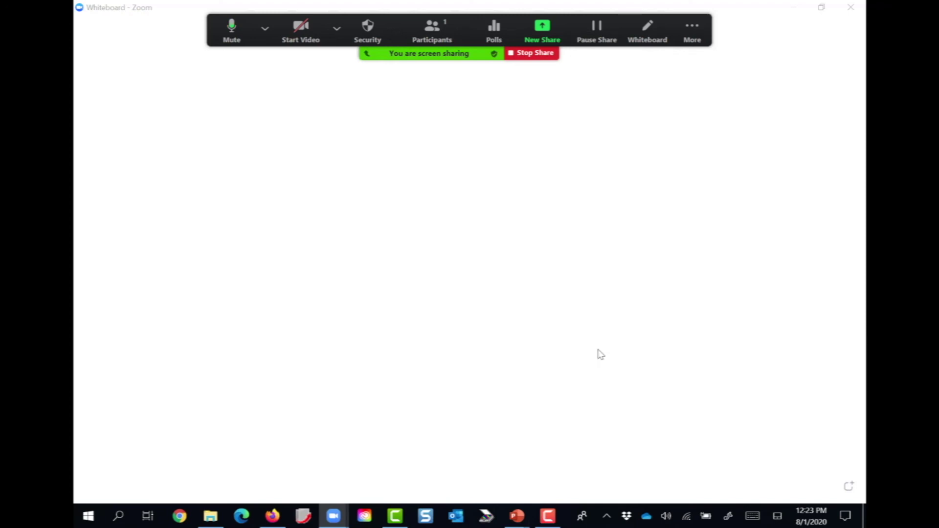
{"action": "left_click", "coordinate": [821, 7]}
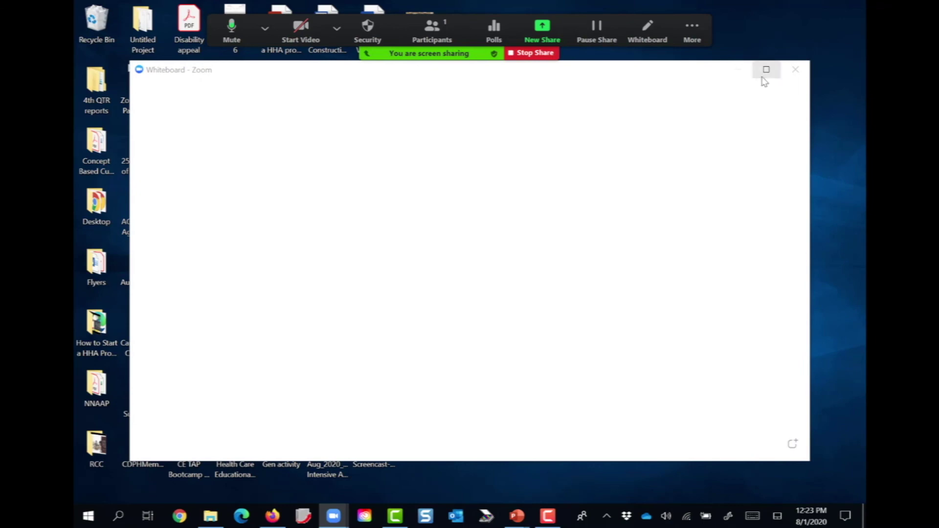
{"action": "left_click", "coordinate": [538, 53]}
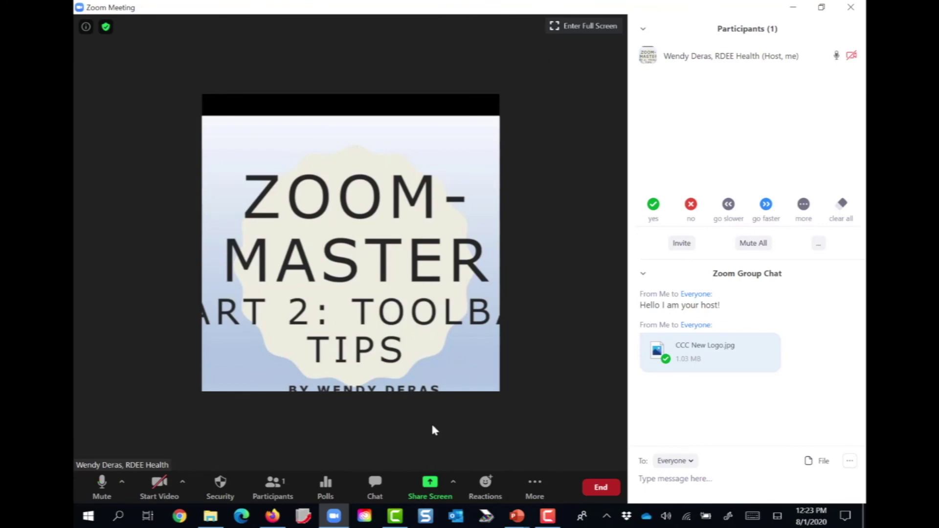
- Share the Firefox window "Post Attendee - Zoom" with the meeting
{"action": "left_click", "coordinate": [430, 484]}
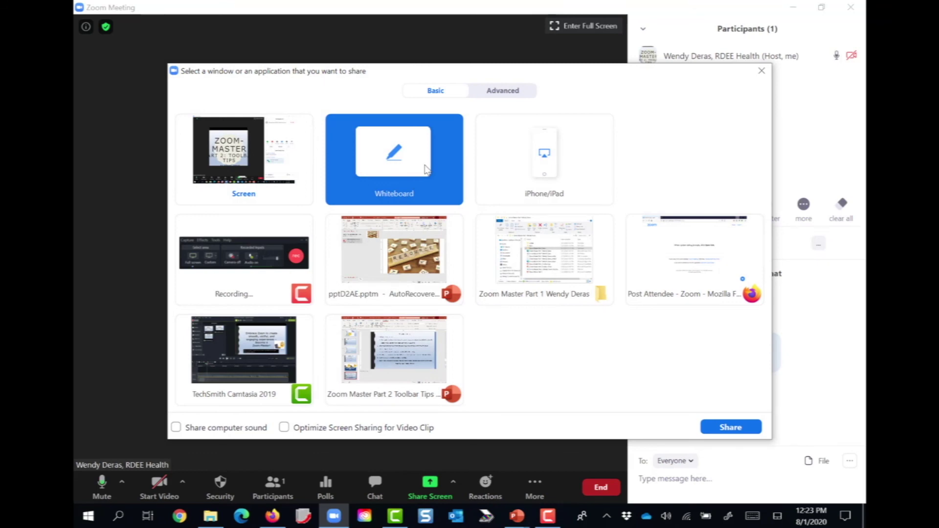
{"action": "left_click", "coordinate": [739, 251]}
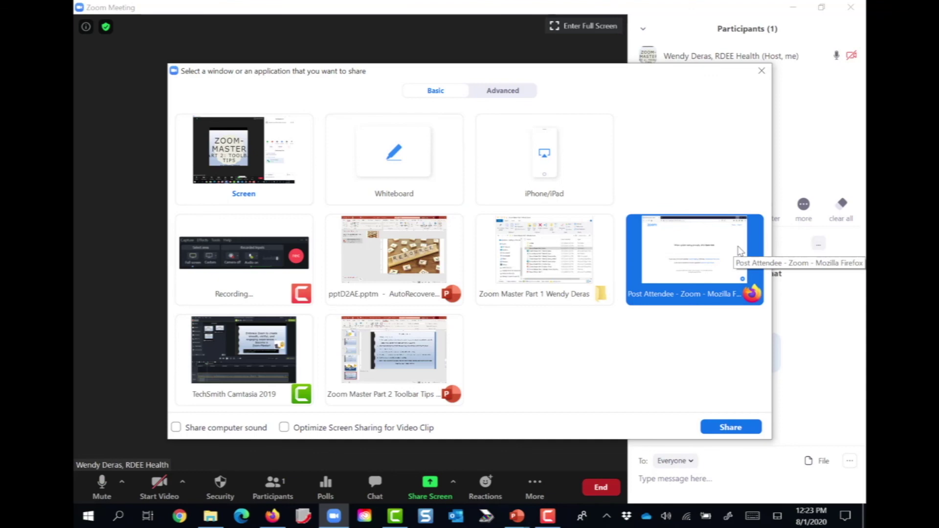
{"action": "left_click", "coordinate": [737, 428]}
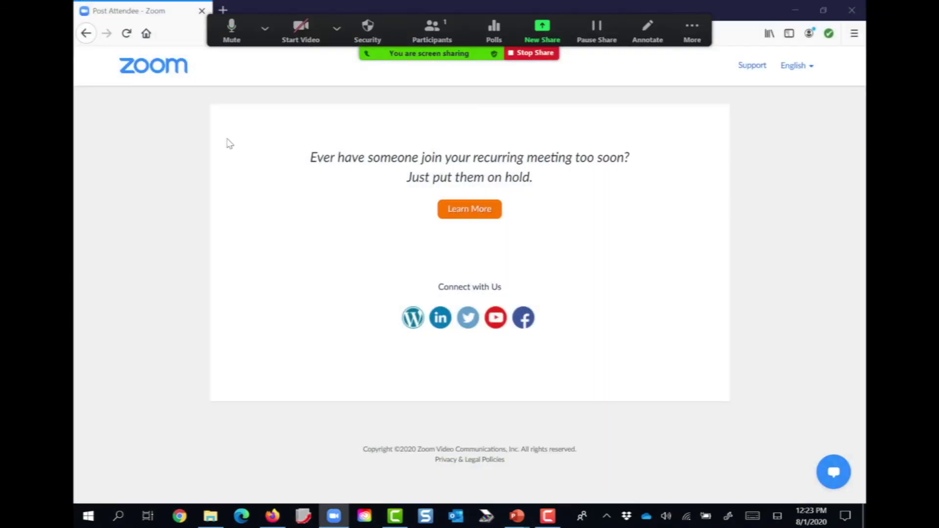
- Move the floating meeting controls below the shared browser's address bar and select the page's web address
{"action": "left_click_drag", "start_coordinate": [180, 17], "coordinate": [196, 74]}
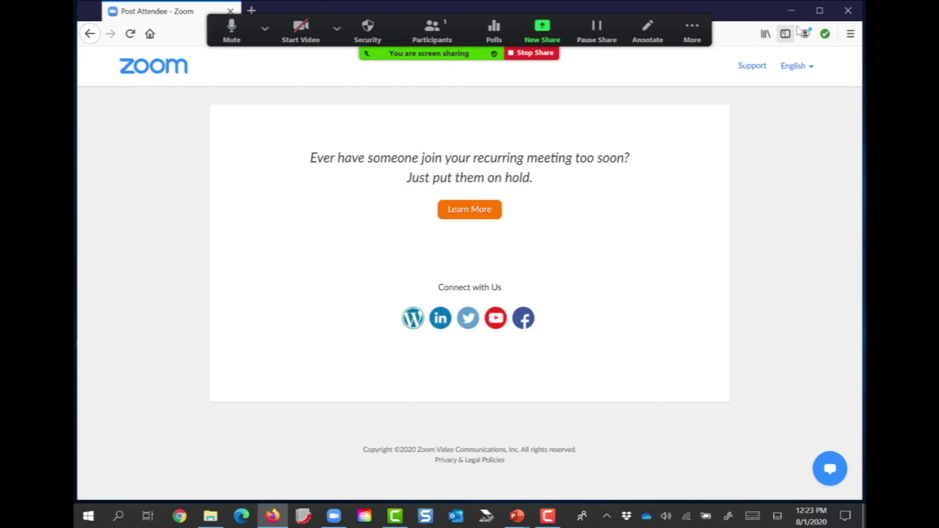
{"action": "left_click", "coordinate": [819, 11]}
{"action": "left_click", "coordinate": [691, 30]}
{"action": "left_click", "coordinate": [620, 14]}
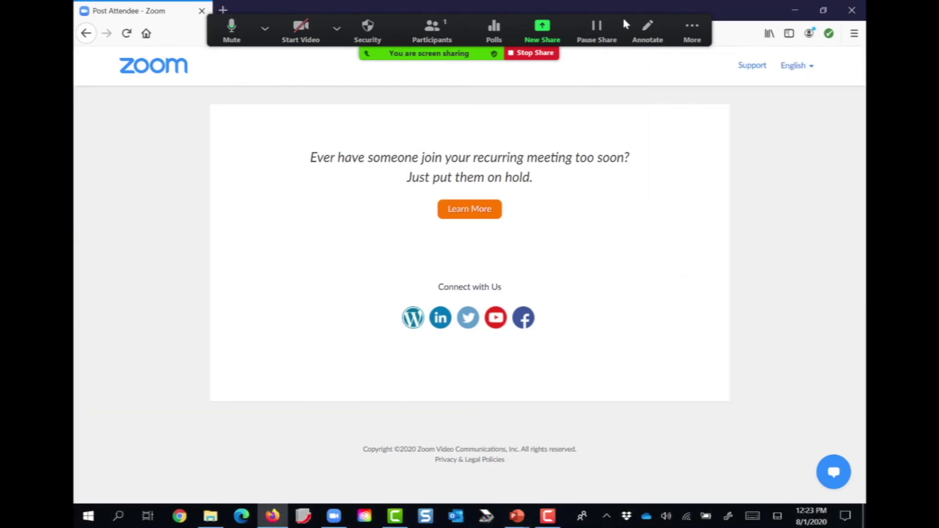
{"action": "left_click_drag", "start_coordinate": [620, 15], "coordinate": [700, 113]}
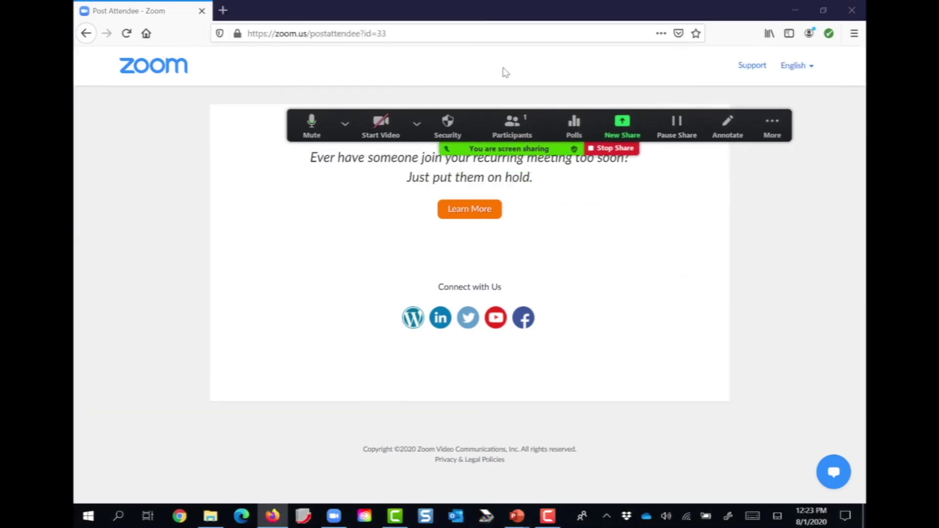
{"action": "left_click", "coordinate": [403, 33]}
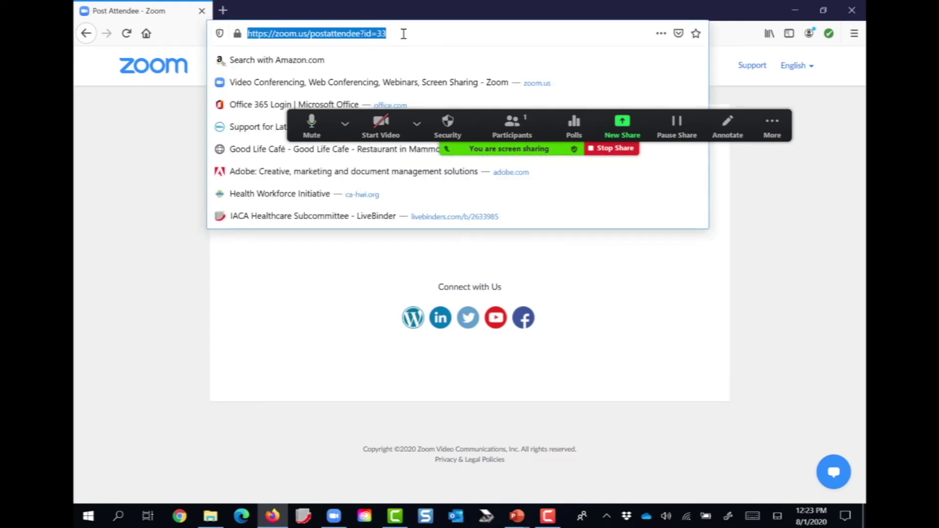
- Load ca-hwi.org in the shared browser and move the floating meeting controls up over the browser's address bar
{"action": "type", "text": "ca-hwi.org"}
{"action": "key", "text": "Return"}
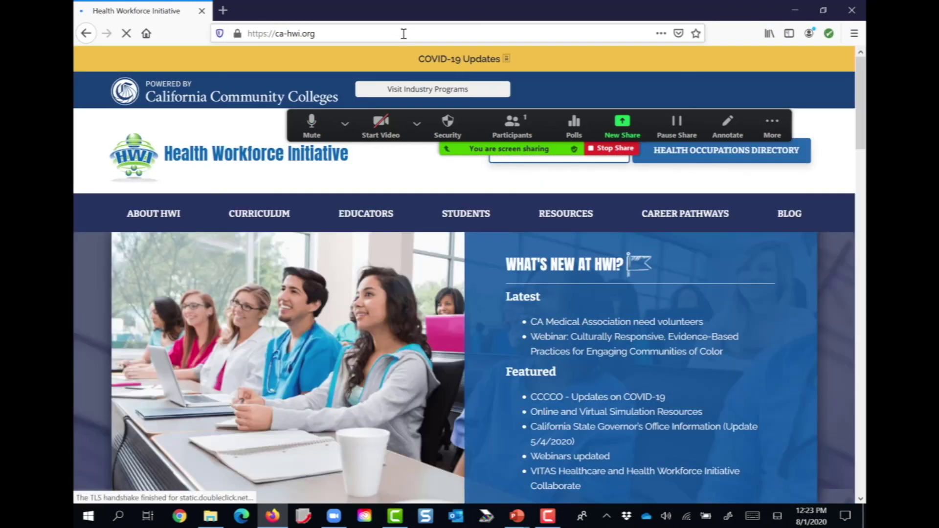
{"action": "left_click_drag", "start_coordinate": [470, 110], "coordinate": [512, 6]}
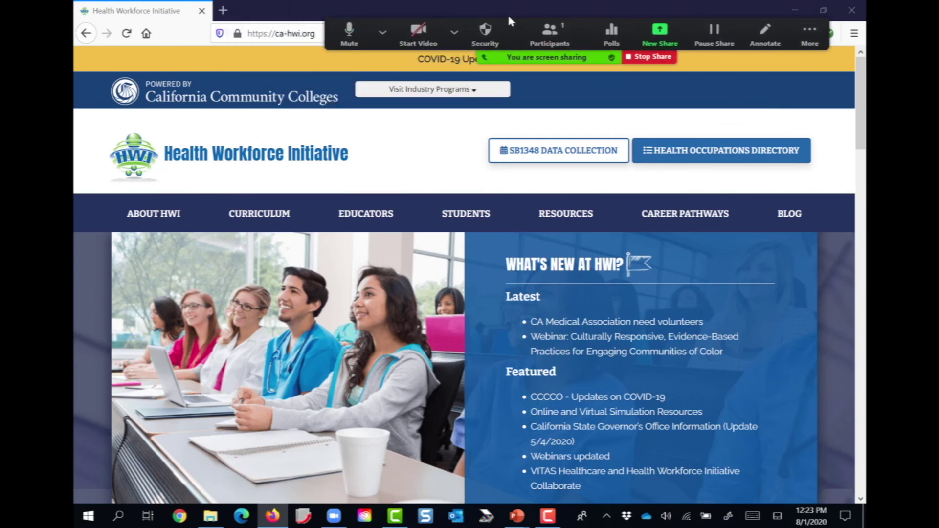
- Stop sharing the browser window and open the meeting's reaction choices
{"action": "mouse_move", "coordinate": [354, 202]}
{"action": "left_click", "coordinate": [651, 60]}
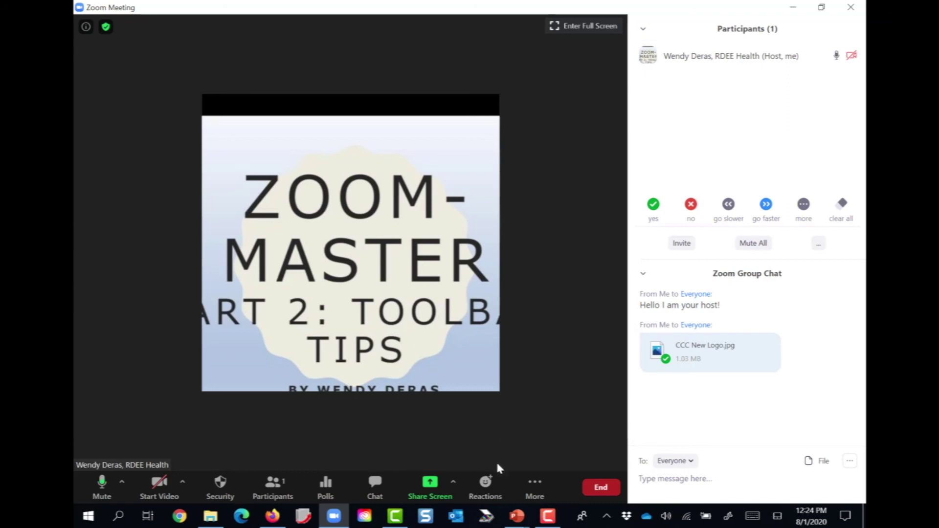
{"action": "left_click", "coordinate": [485, 489]}
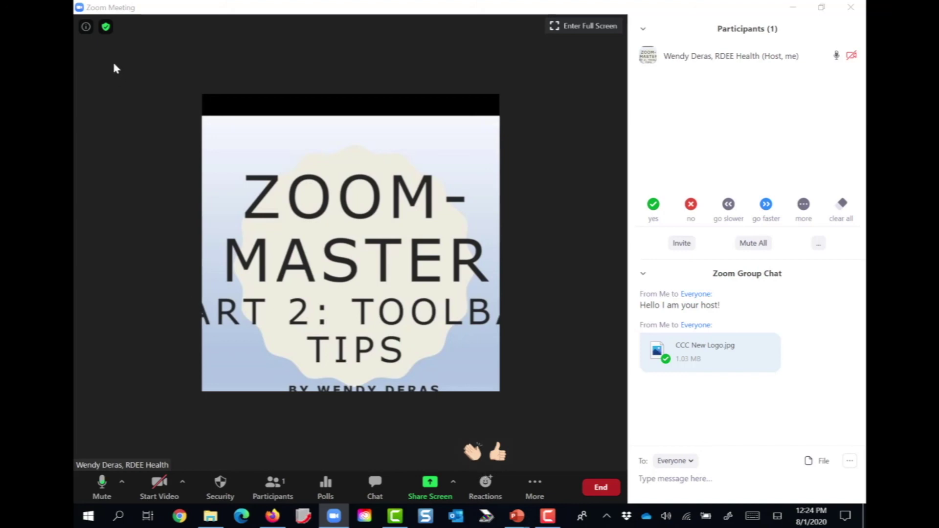
- Examine the Statistics and General settings, including the reaction skin tone options, and close the settings
{"action": "left_click", "coordinate": [106, 27]}
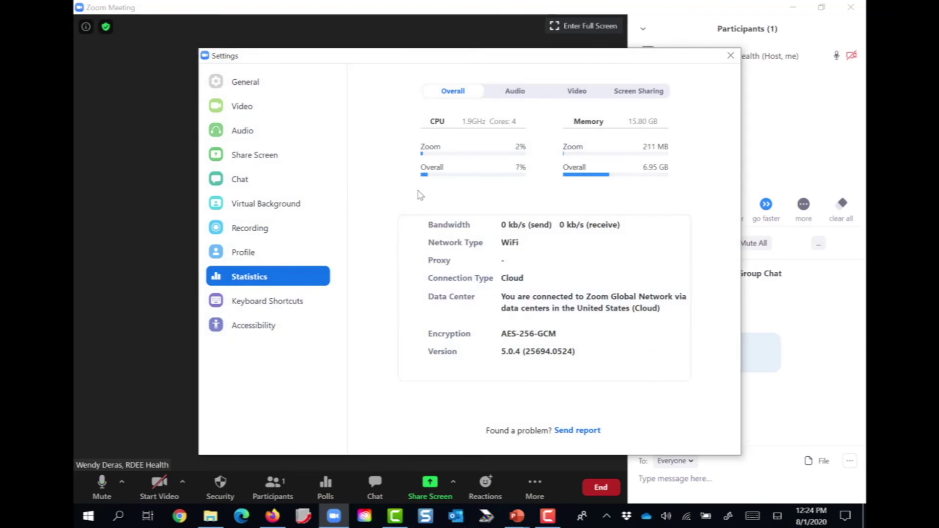
{"action": "left_click", "coordinate": [261, 84]}
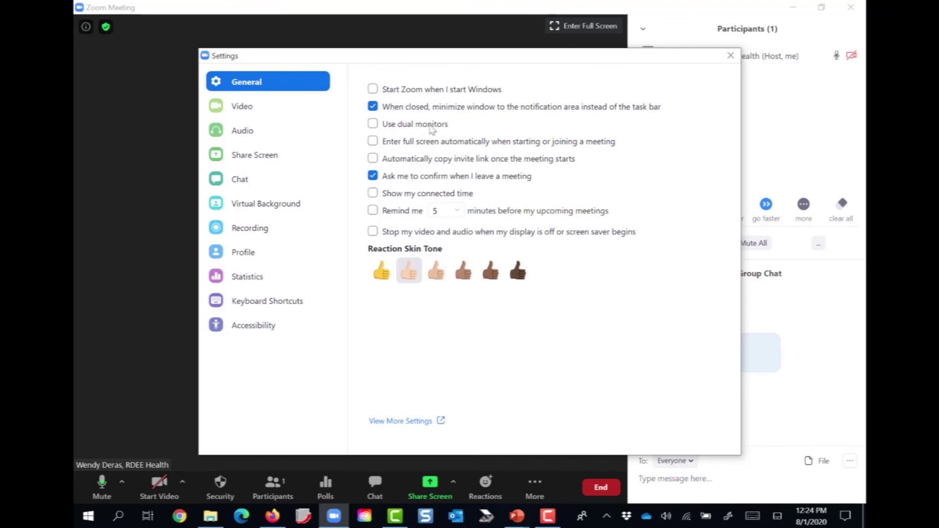
{"action": "left_click", "coordinate": [730, 57]}
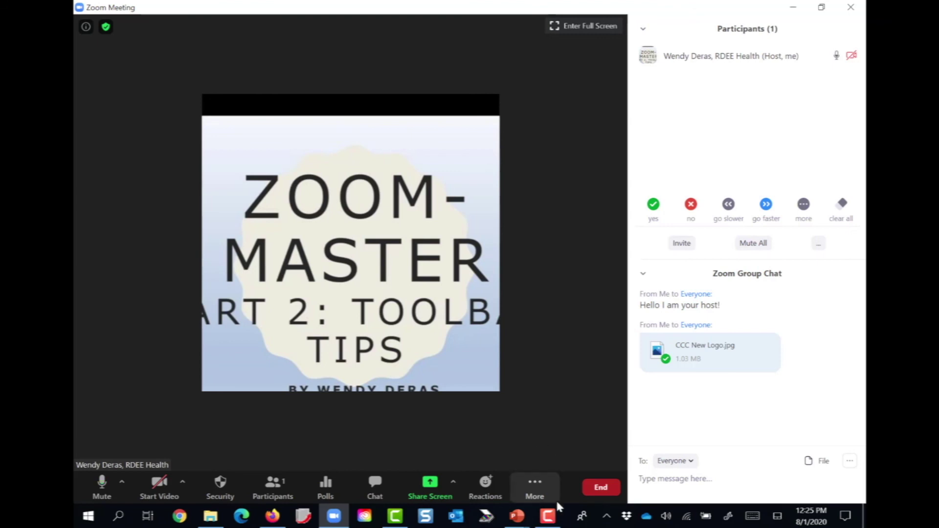
{"action": "left_click", "coordinate": [548, 516]}
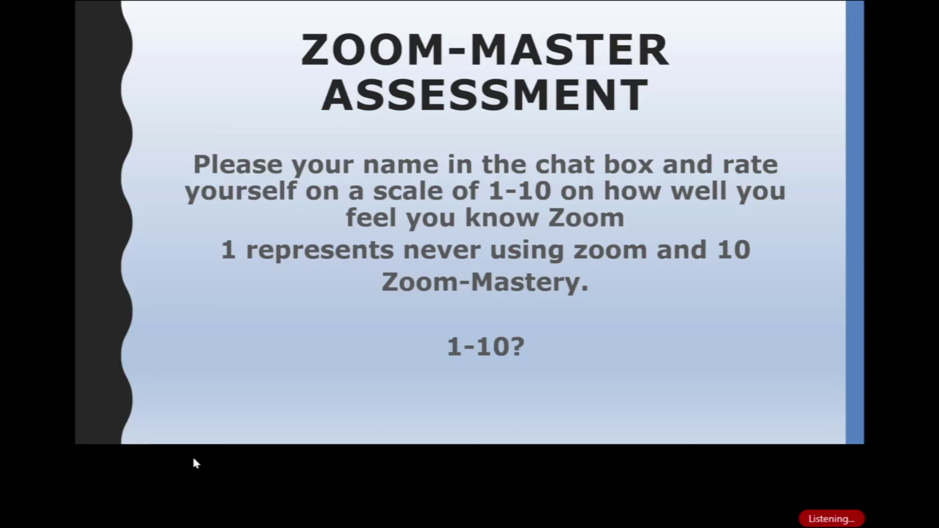